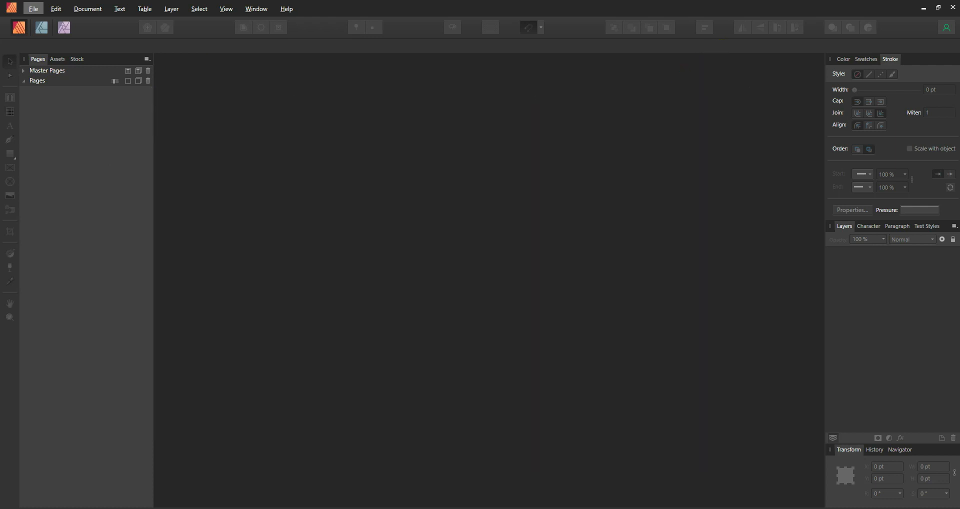
Step: Open the bluecalla-clematis PDF from the Desktop, loading only pages 12-14
left_click(32, 10)
left_click(32, 41)
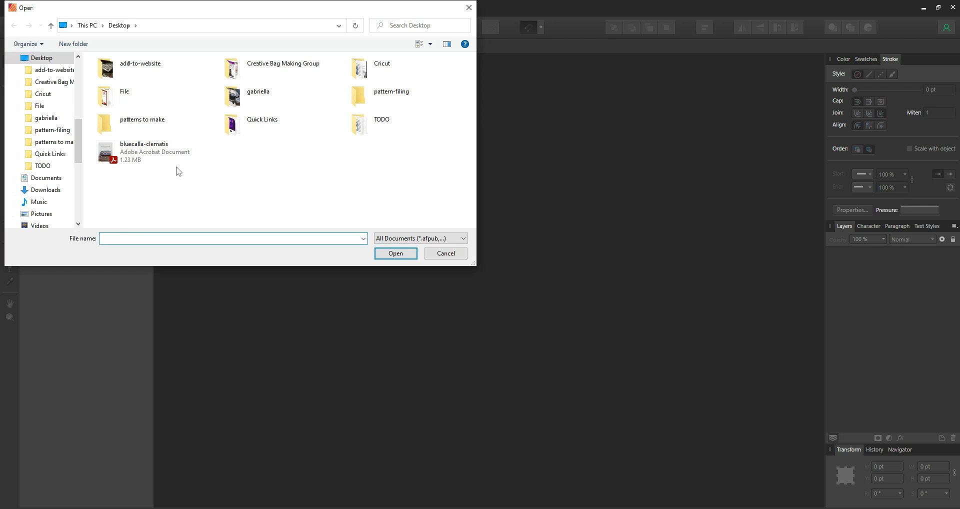
double_click(162, 156)
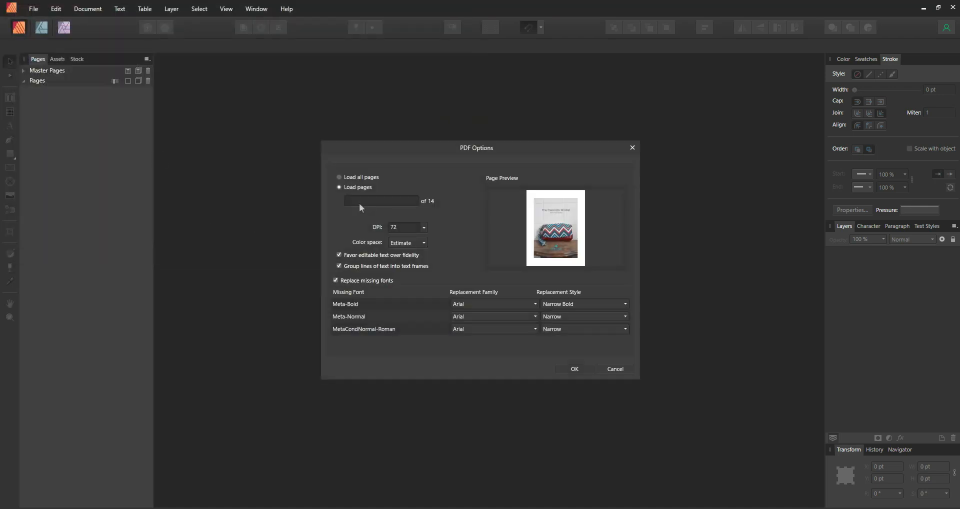
left_click(359, 203)
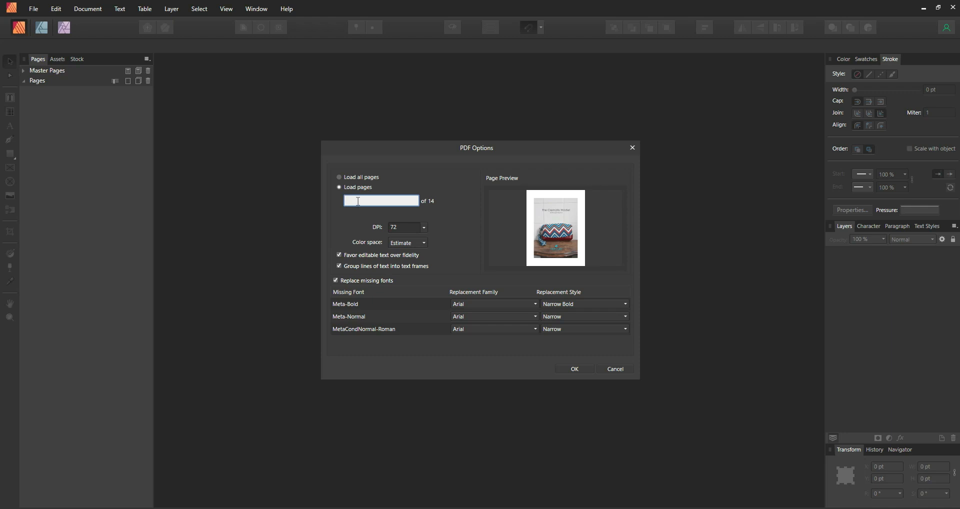
type("12-14")
left_click(570, 370)
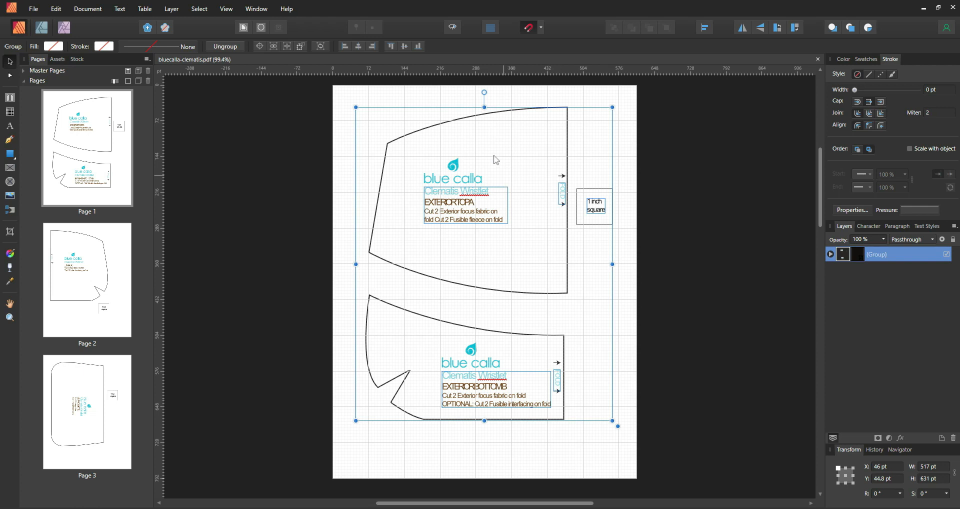
Step: Ungroup the page 1 artwork and delete the 1 inch test square with its label
right_click(887, 255)
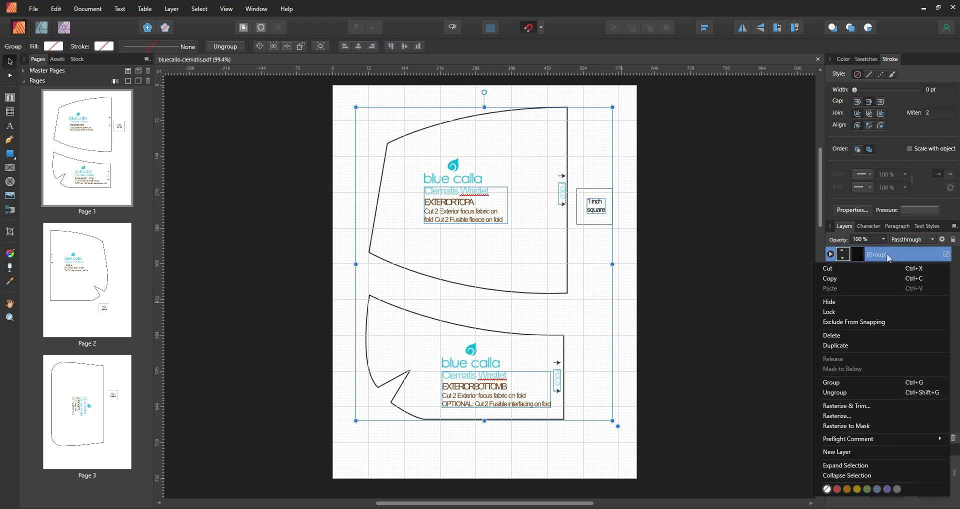
left_click(843, 393)
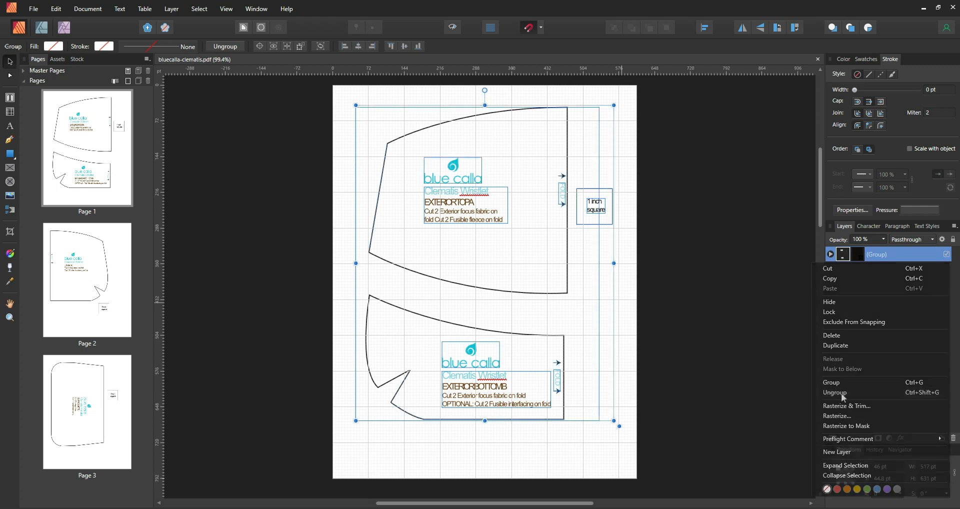
left_click(679, 245)
left_click_drag(575, 175, 627, 256)
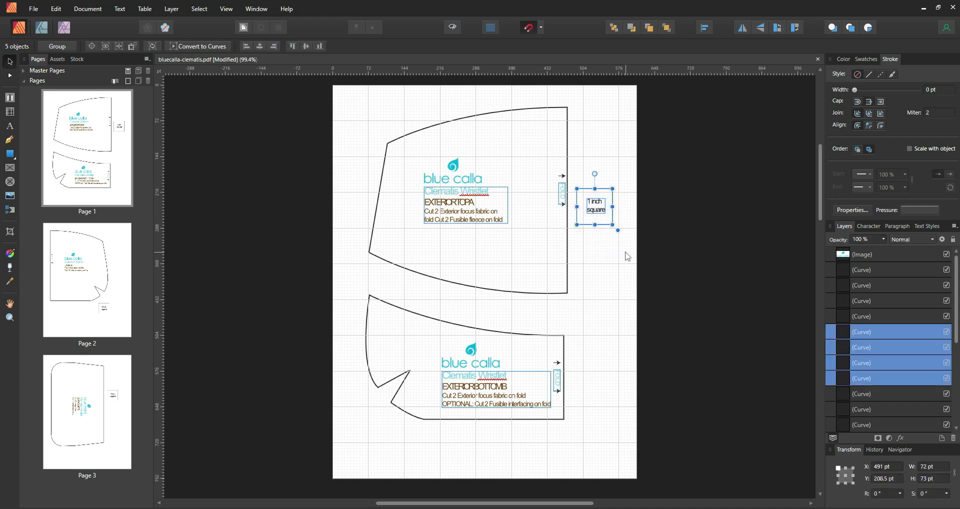
left_click(627, 257)
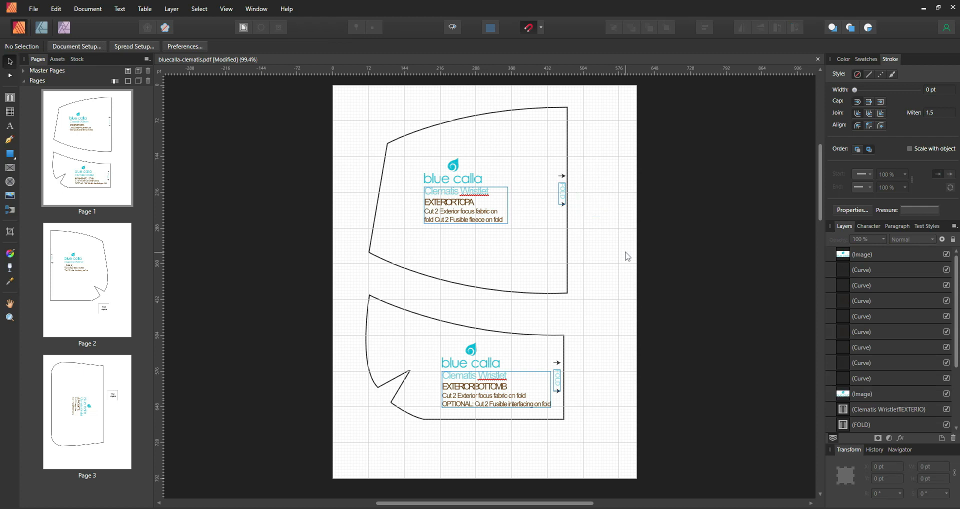
Step: Ungroup the remaining nested group that holds the two pattern piece outlines on page 1
left_click(433, 125)
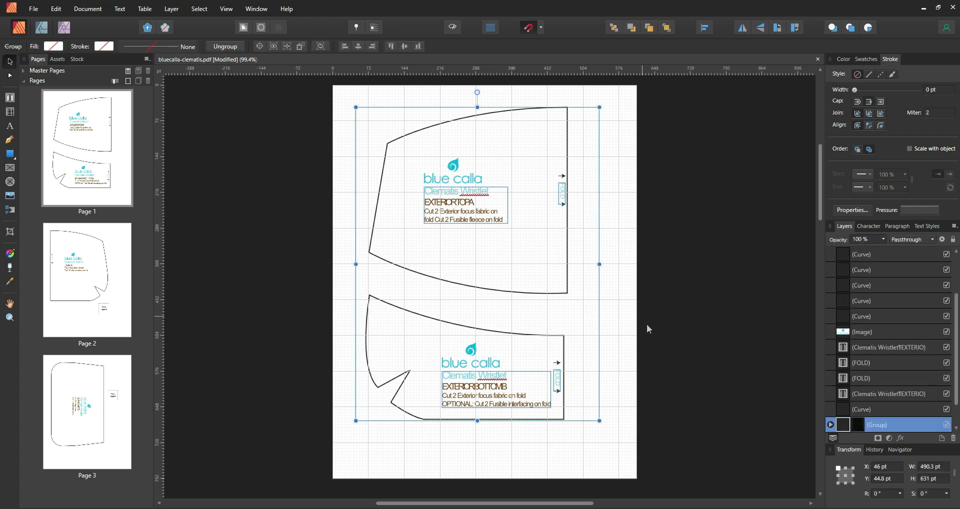
right_click(895, 429)
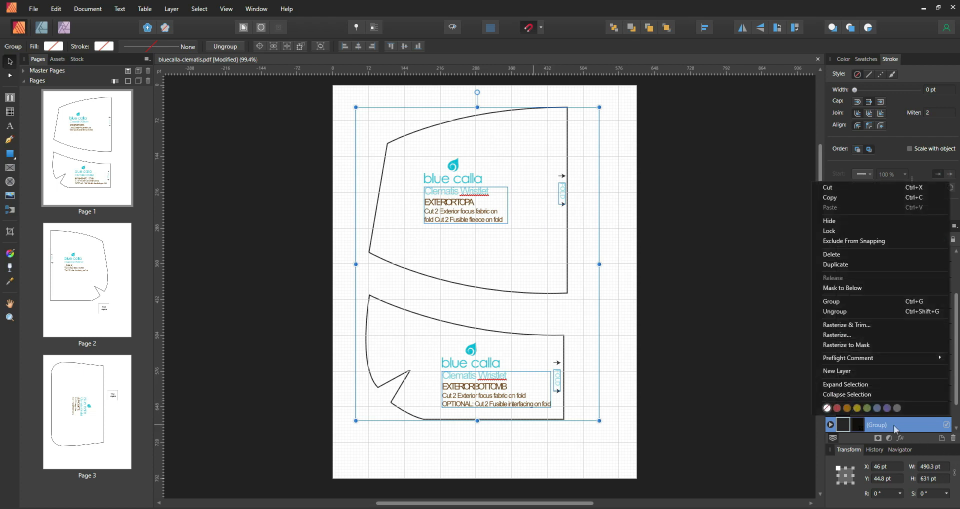
left_click(837, 312)
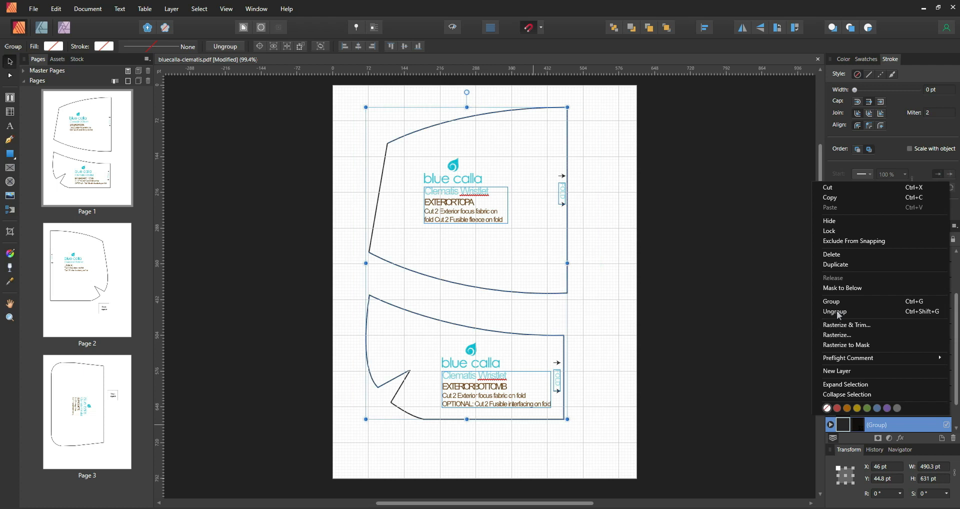
left_click(321, 329)
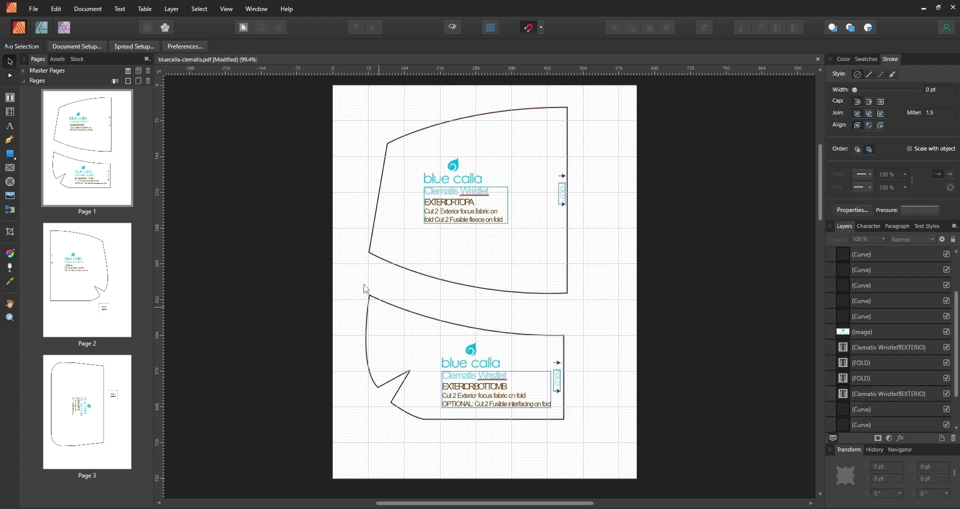
Step: Group the outline, logo, text and fold markings of the Exterior Bottom B piece on page 1
left_click_drag(356, 288, 637, 471)
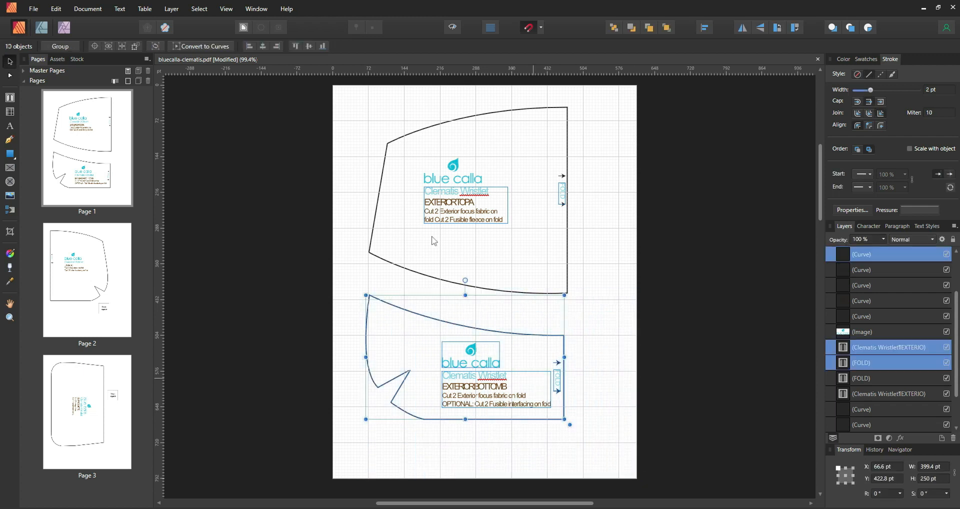
right_click(873, 365)
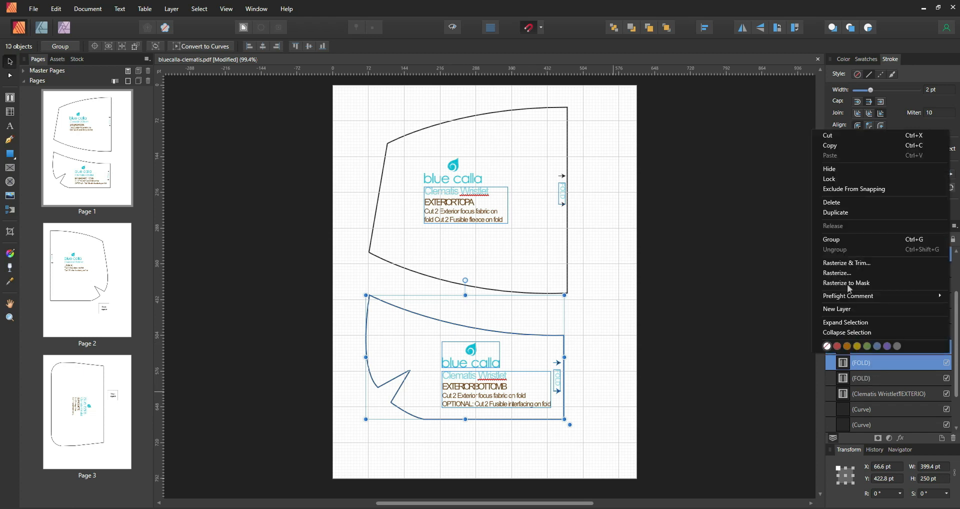
left_click(838, 239)
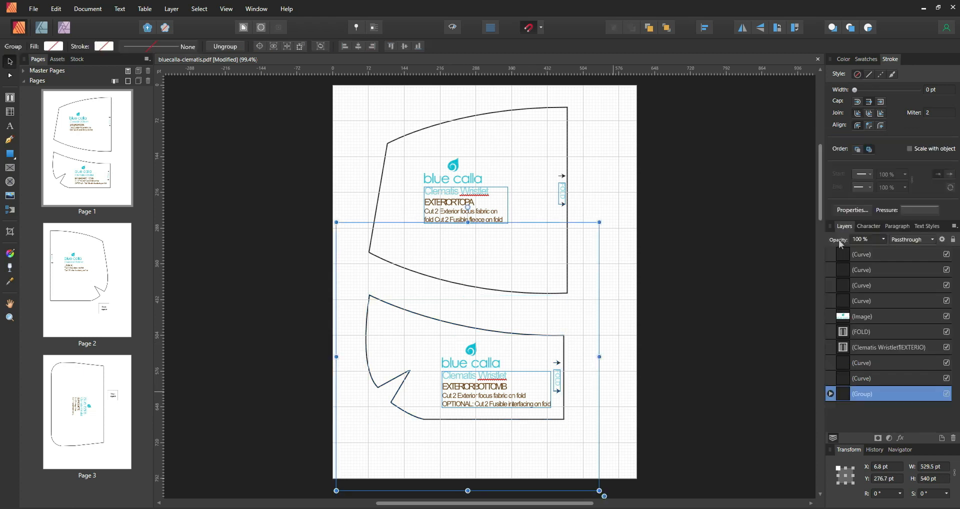
Step: Rename the Exterior Bottom B group as "ext bottom" and hide it
double_click(872, 394)
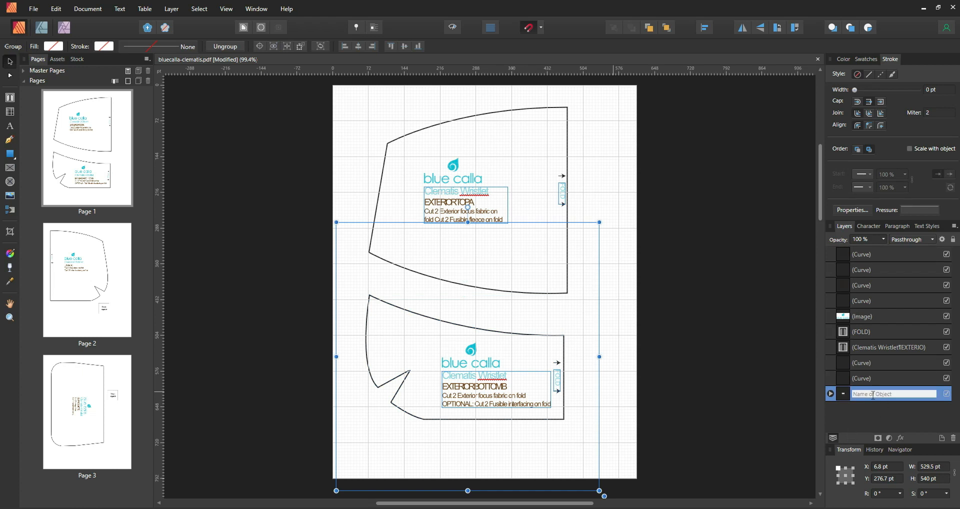
type("ext bottom")
key("Return")
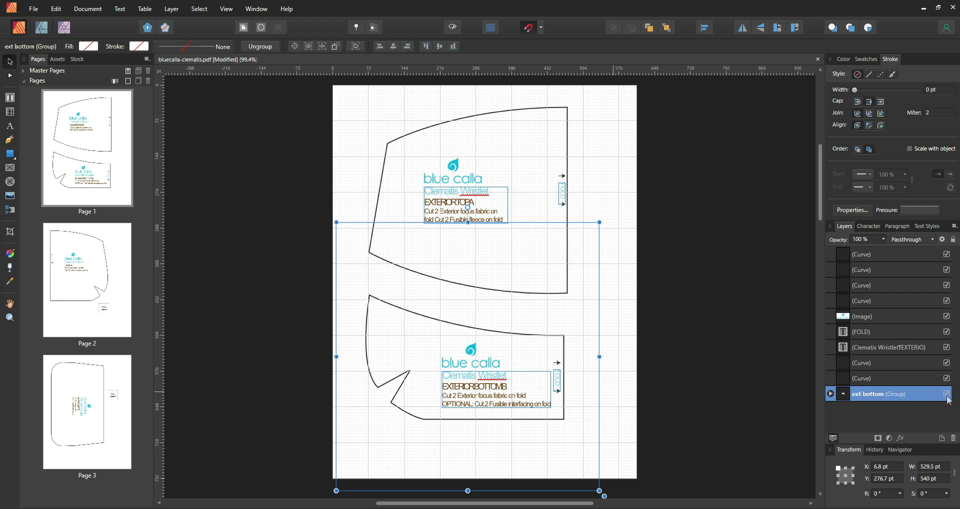
left_click(946, 394)
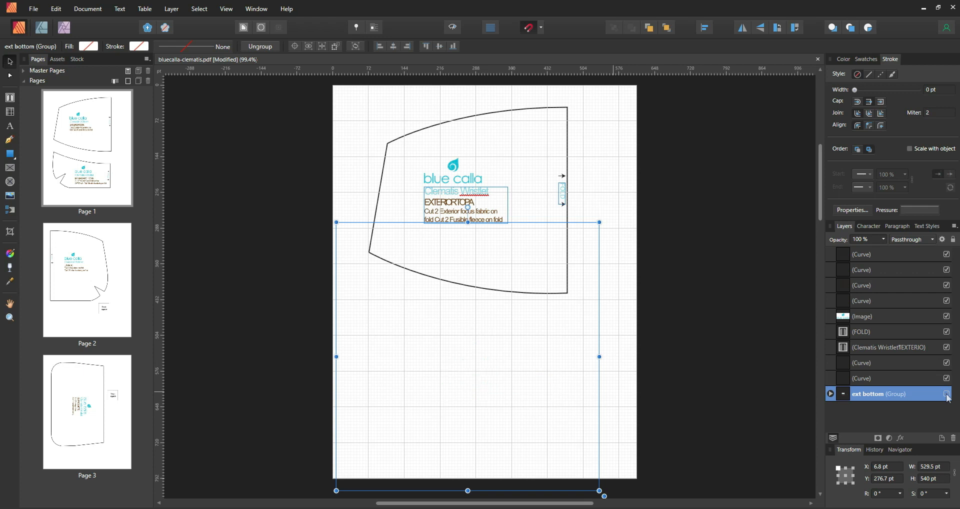
left_click(607, 215)
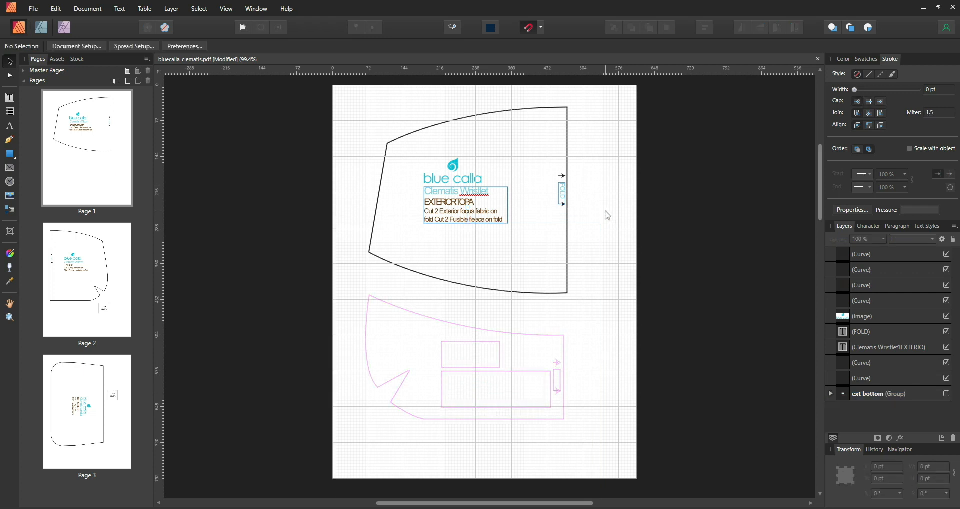
Step: On page 2, ungroup the Lining C artwork and delete the 1 inch test square with its label
left_click(91, 291)
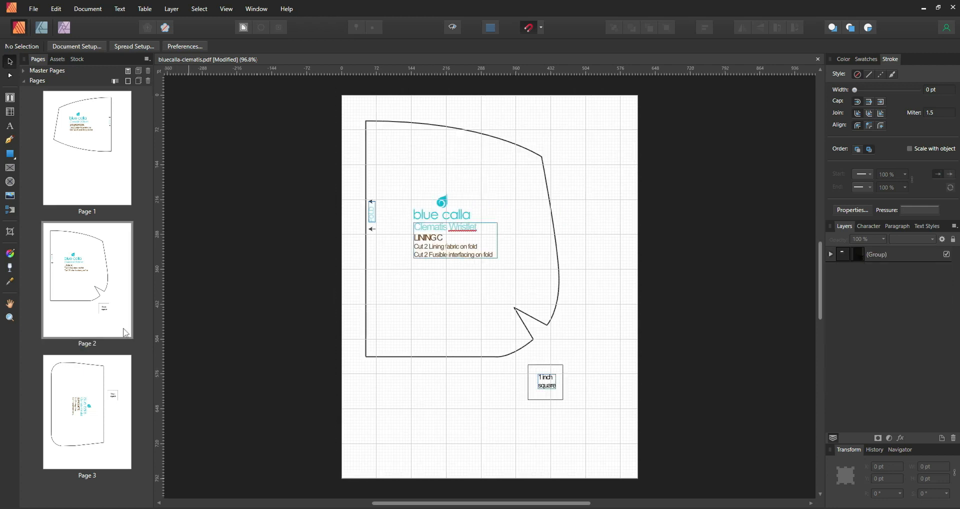
left_click(531, 320)
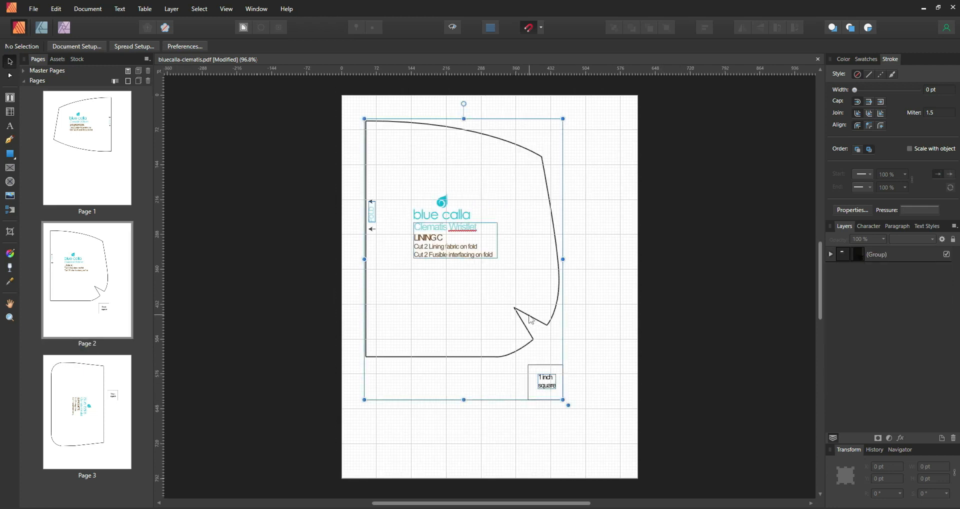
left_click(869, 254)
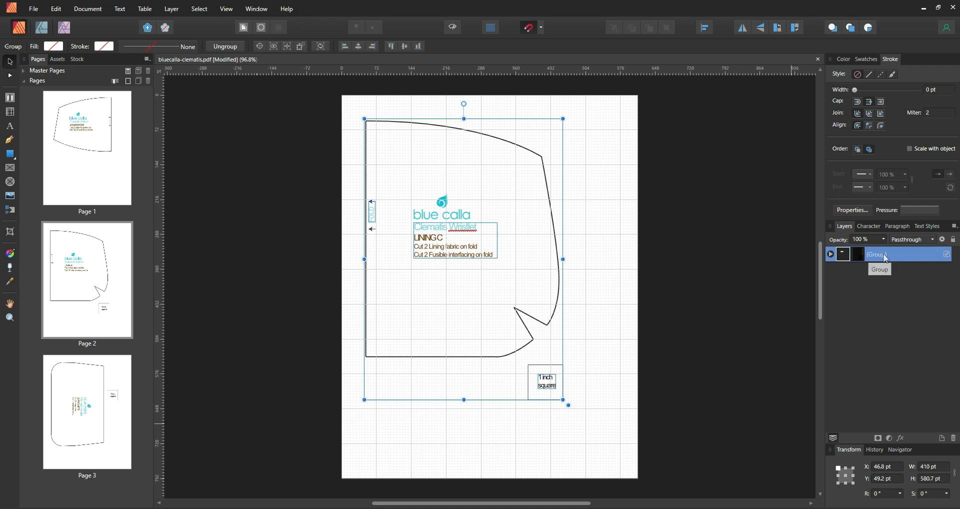
right_click(885, 256)
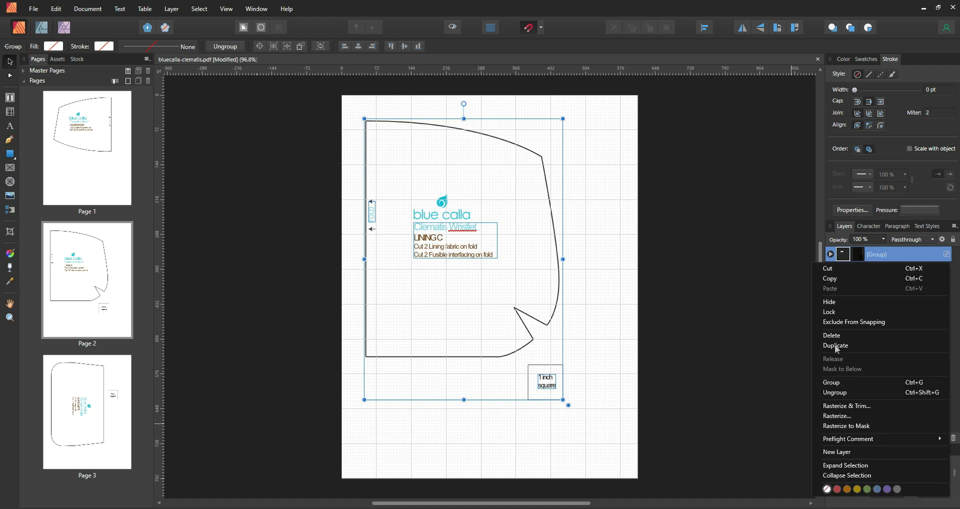
key("ctrl+shift+g")
left_click(517, 454)
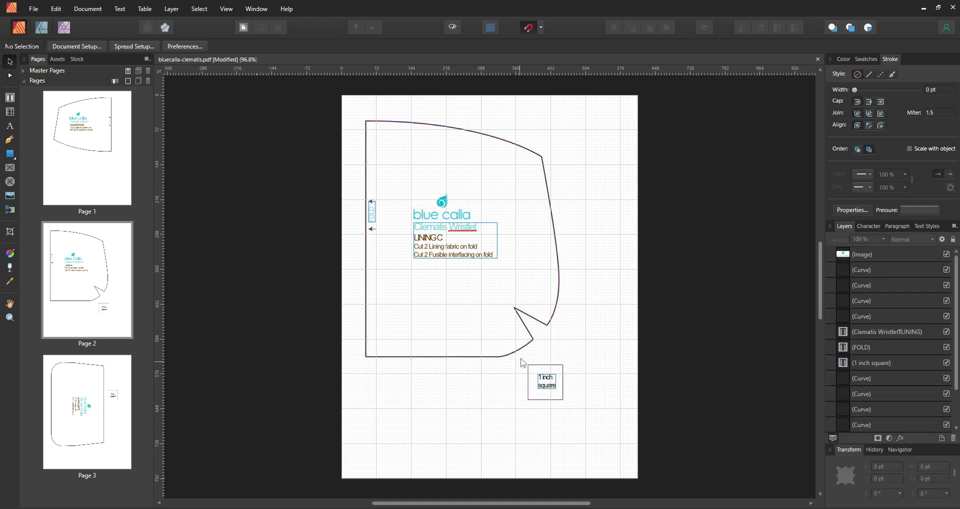
left_click_drag(521, 361, 588, 430)
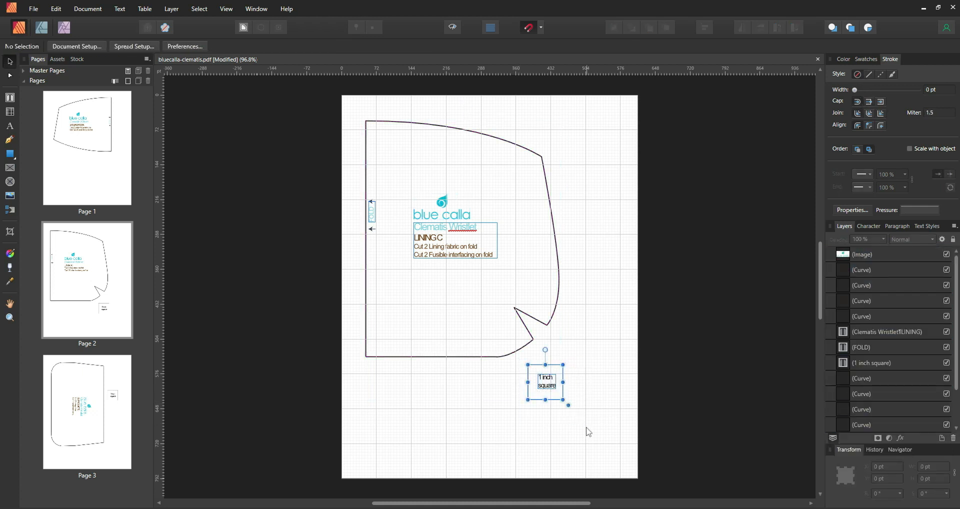
key("Delete")
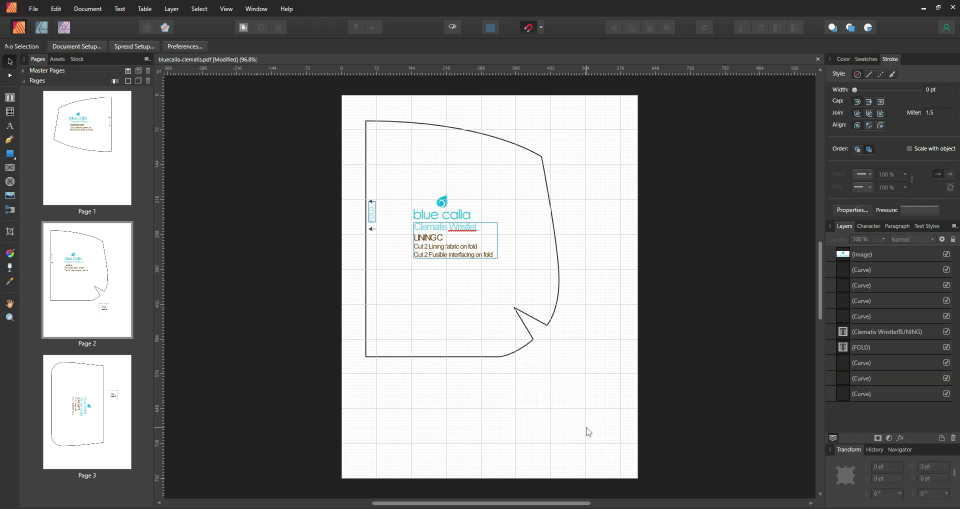
Step: On page 3, ungroup the slip pocket artwork and delete the 1 inch test square with its label
left_click(91, 441)
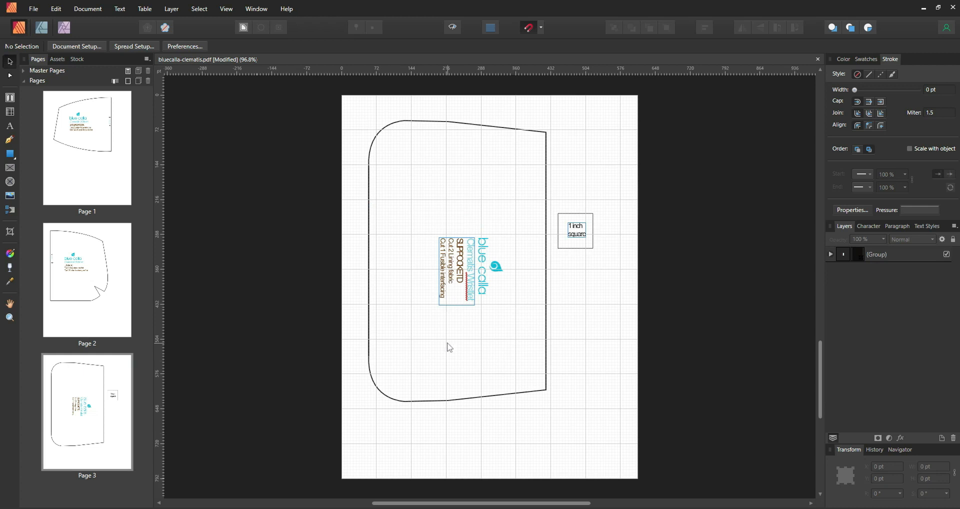
left_click(882, 255)
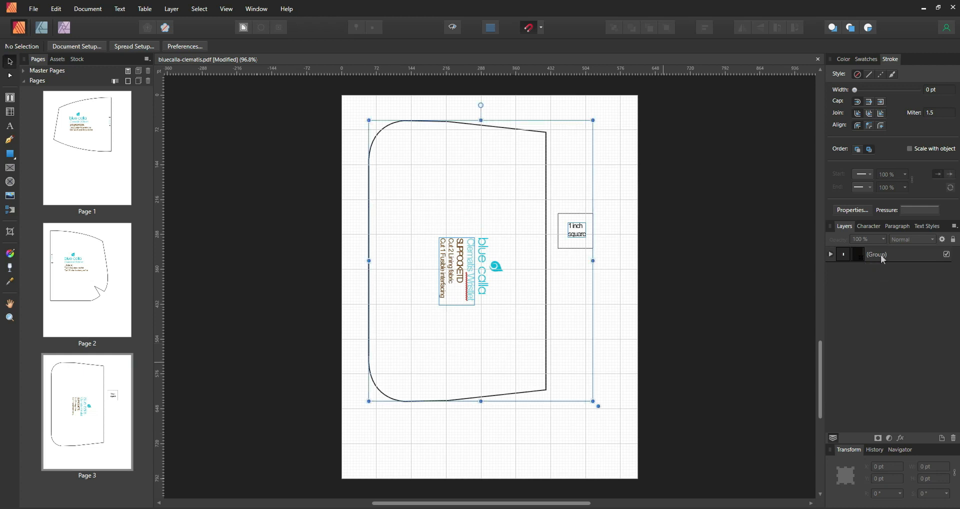
right_click(882, 255)
left_click(883, 259)
right_click(882, 259)
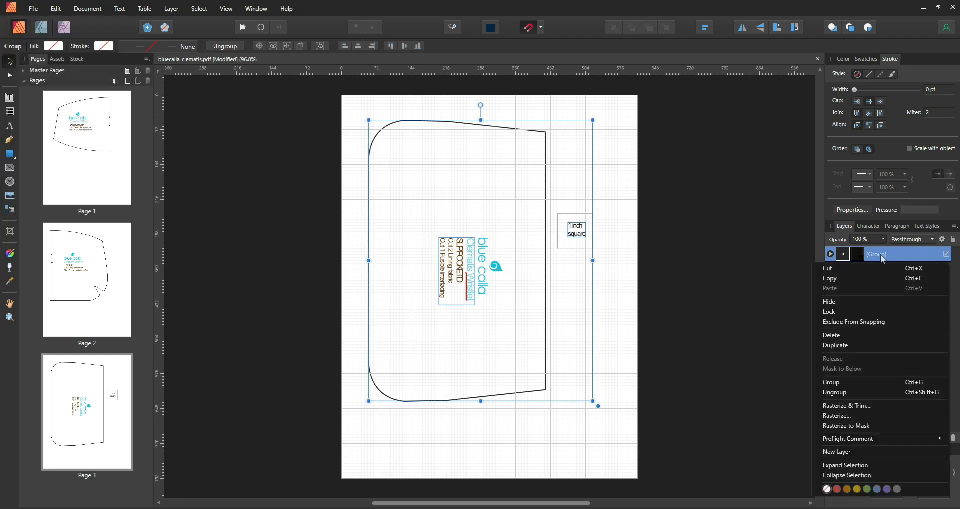
left_click(834, 393)
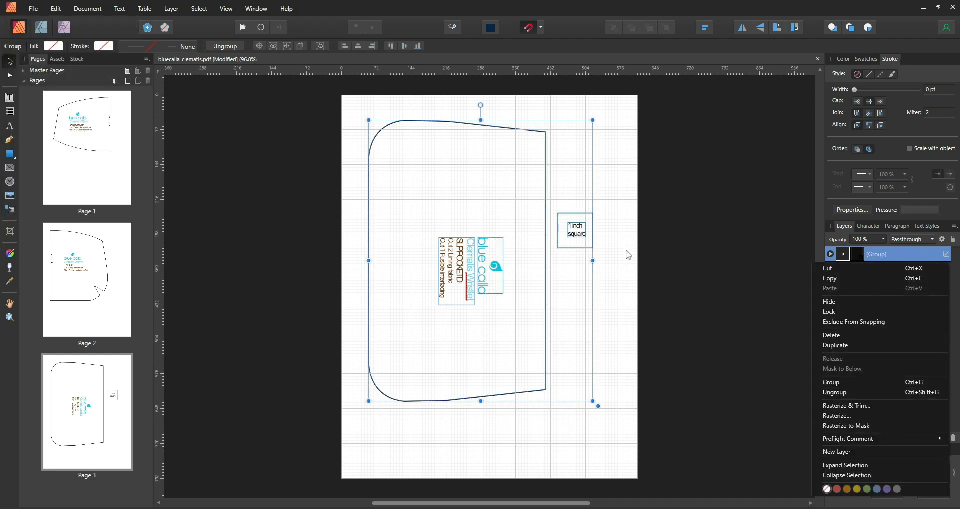
left_click(553, 207)
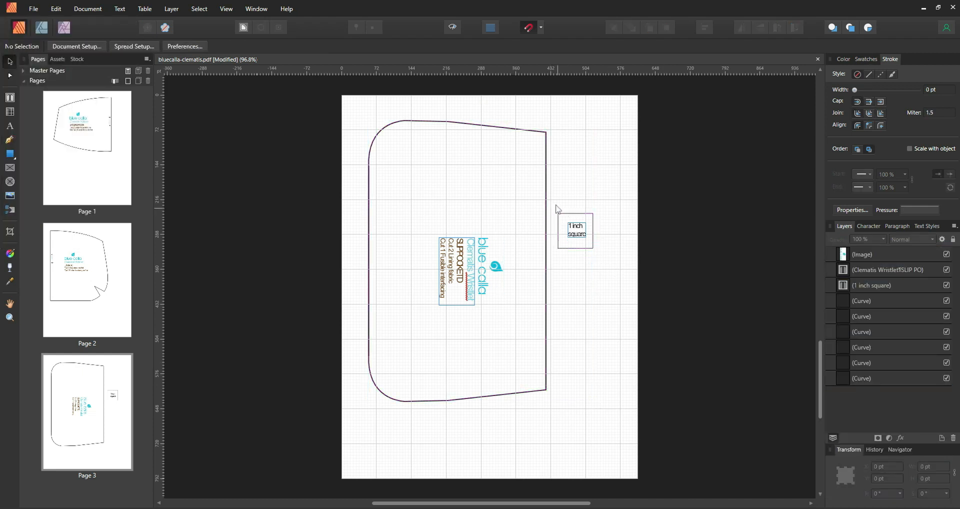
left_click_drag(554, 205, 625, 272)
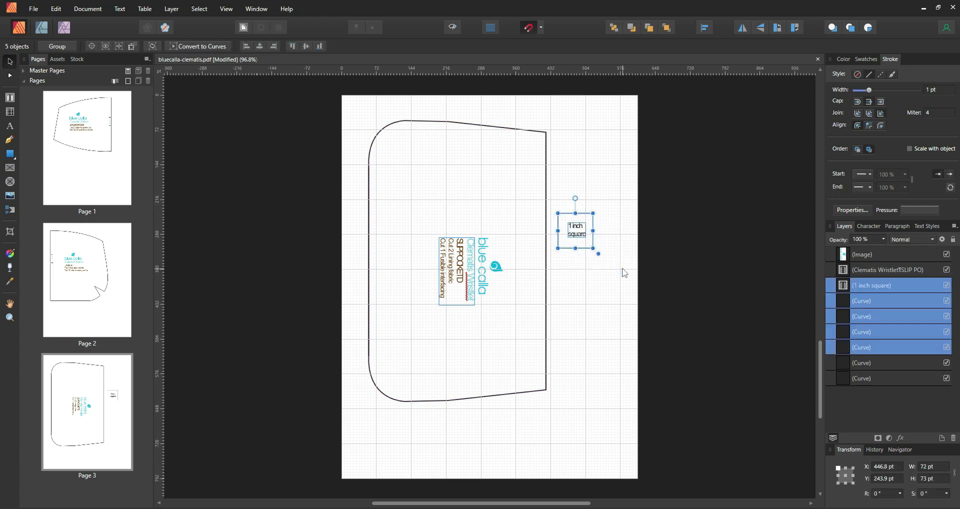
key("Delete")
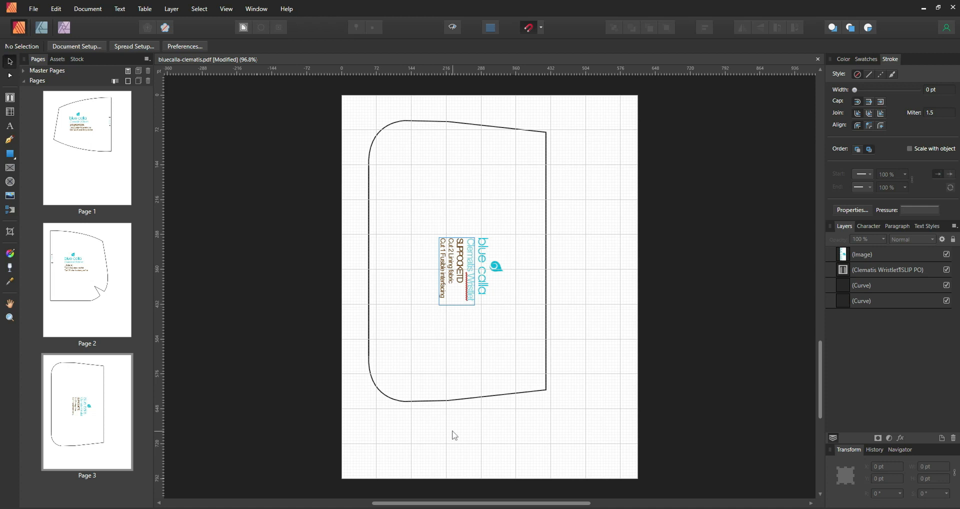
Step: Save the document to the Desktop as an Affinity file named bluecalla-clematis
left_click(34, 10)
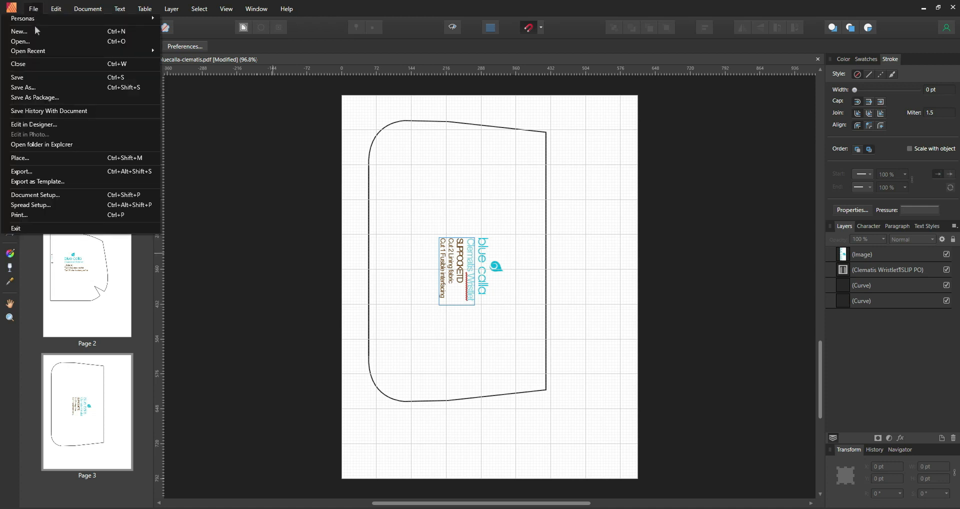
left_click(26, 83)
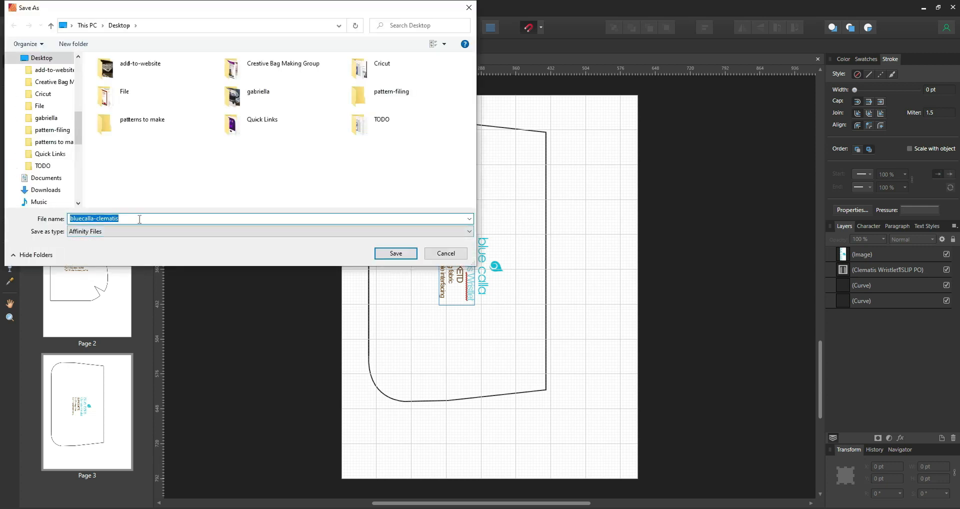
left_click(395, 254)
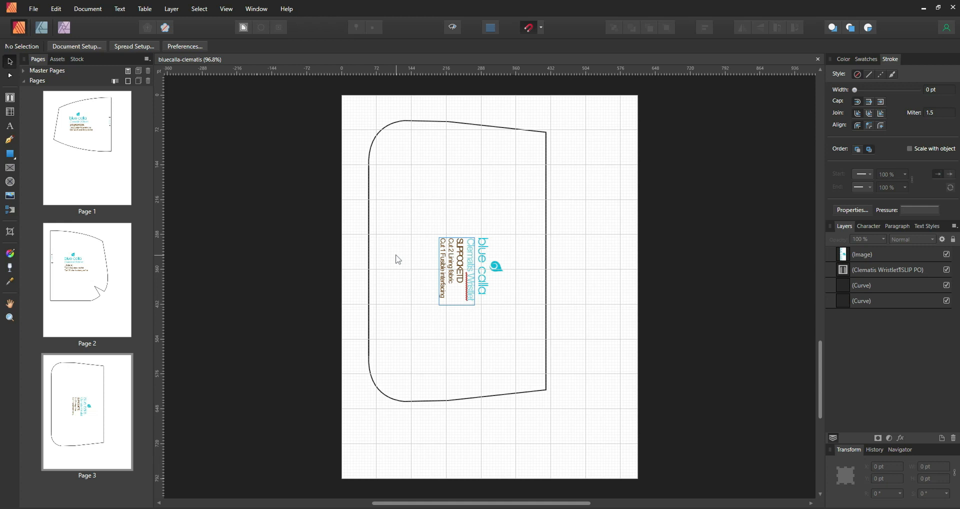
Step: On page 2, delete the dart's upper leg from the Lining C outline
left_click(91, 278)
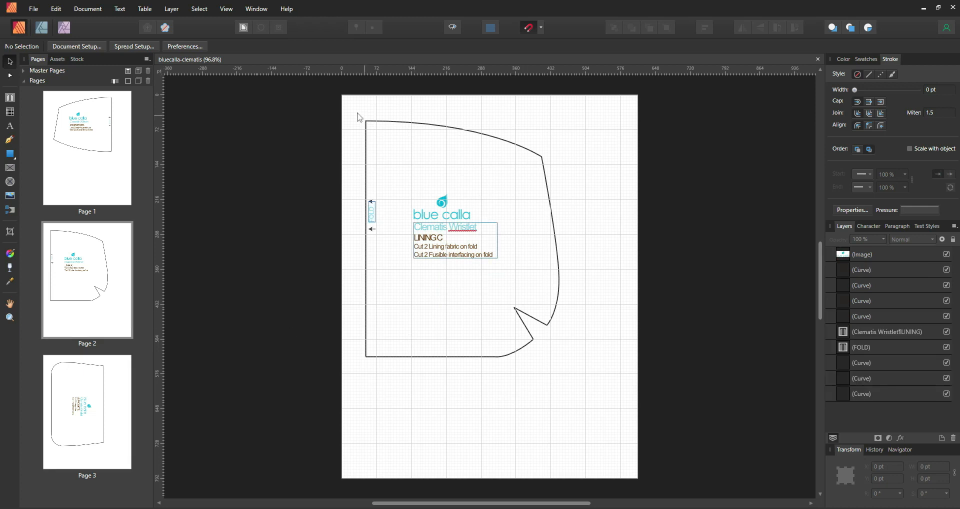
left_click_drag(358, 113, 571, 437)
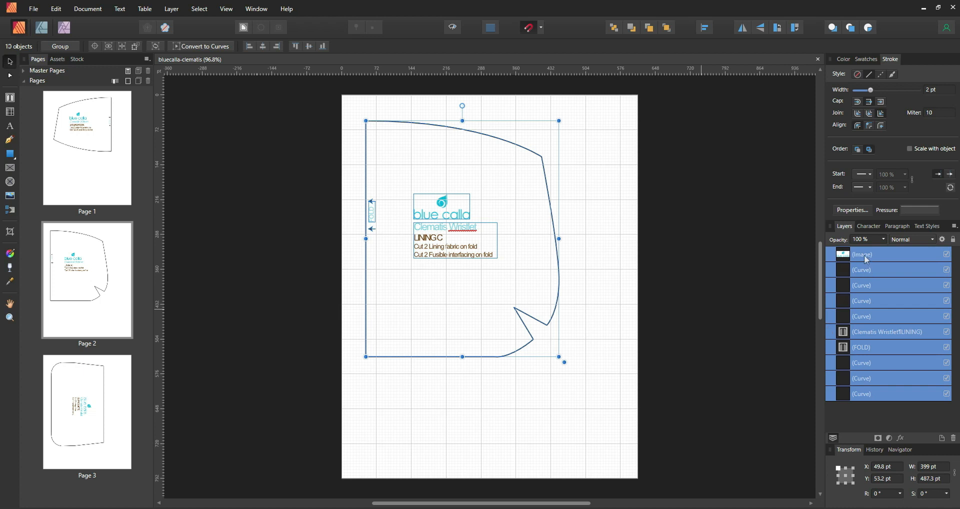
left_click(446, 316)
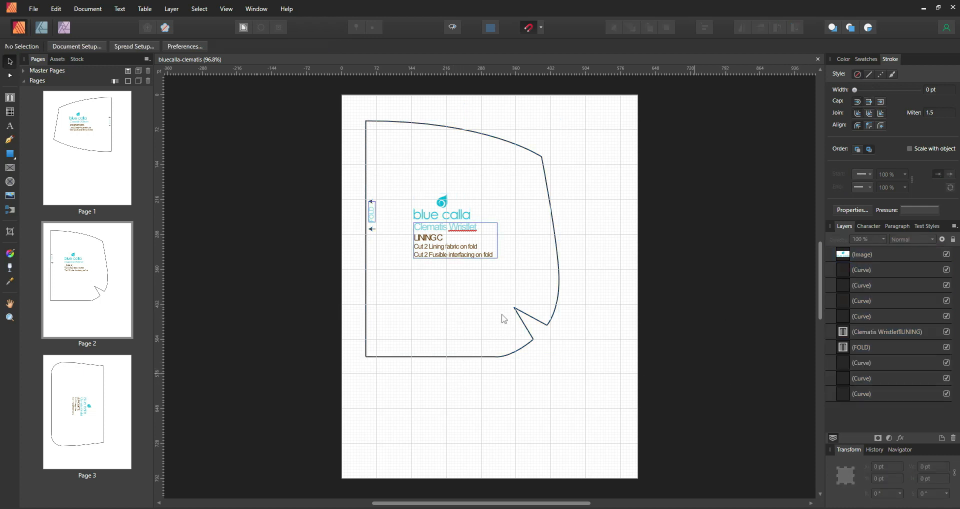
left_click(559, 295)
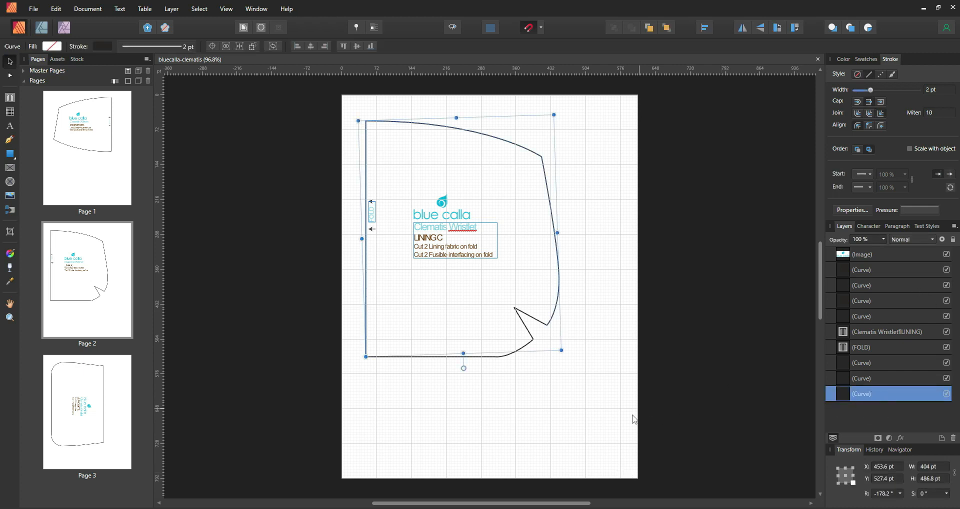
left_click(581, 438)
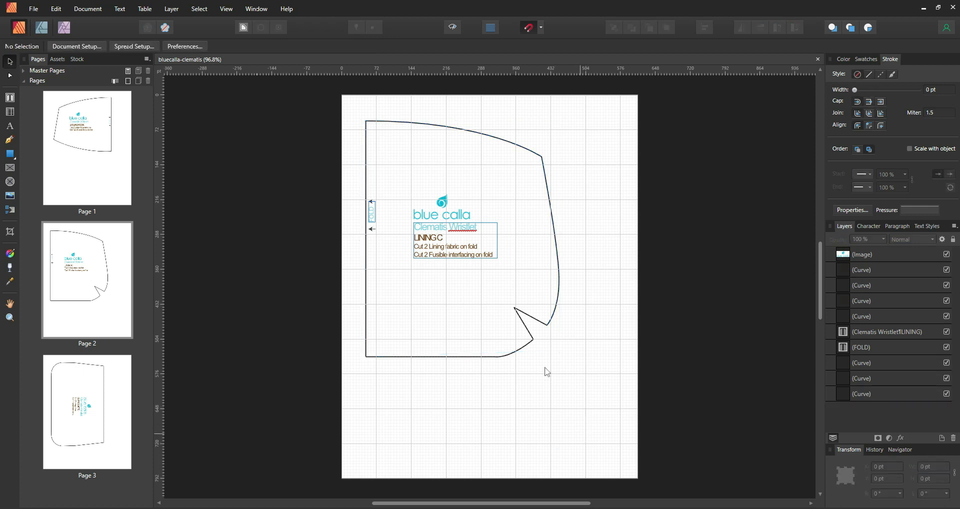
left_click(531, 337)
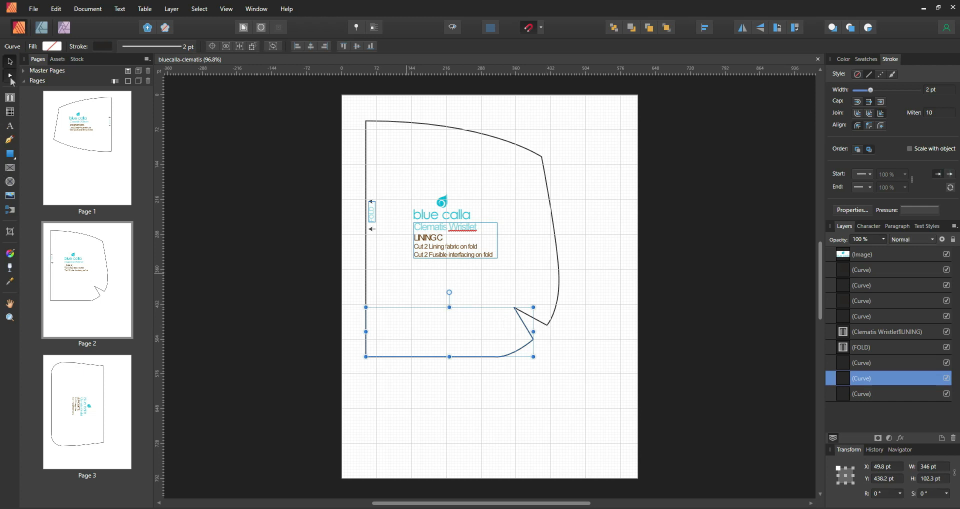
left_click(11, 78)
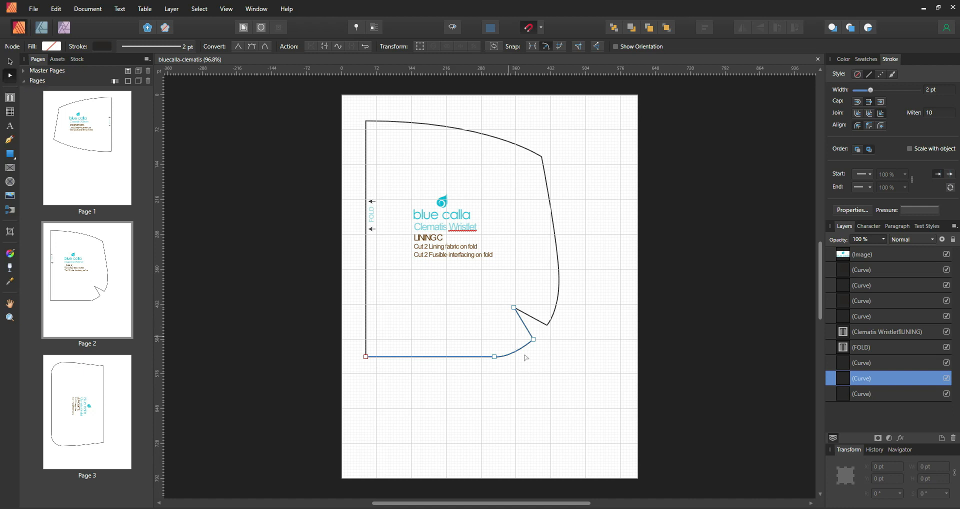
left_click(514, 307)
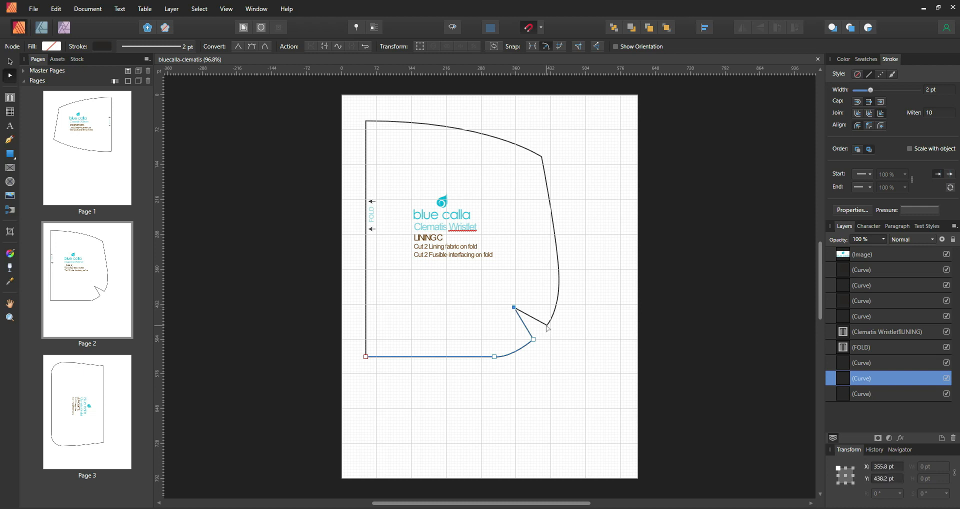
left_click(547, 326, "shift")
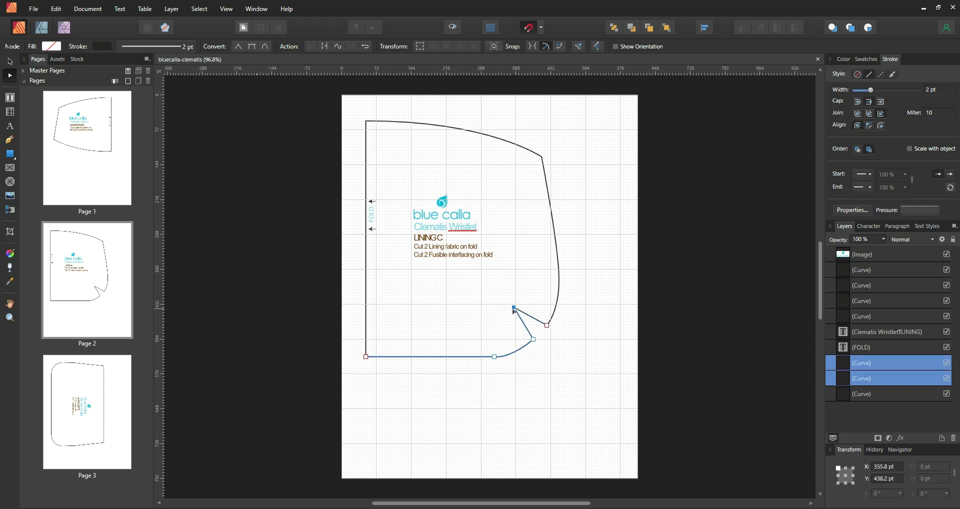
left_click(548, 325)
key("Delete")
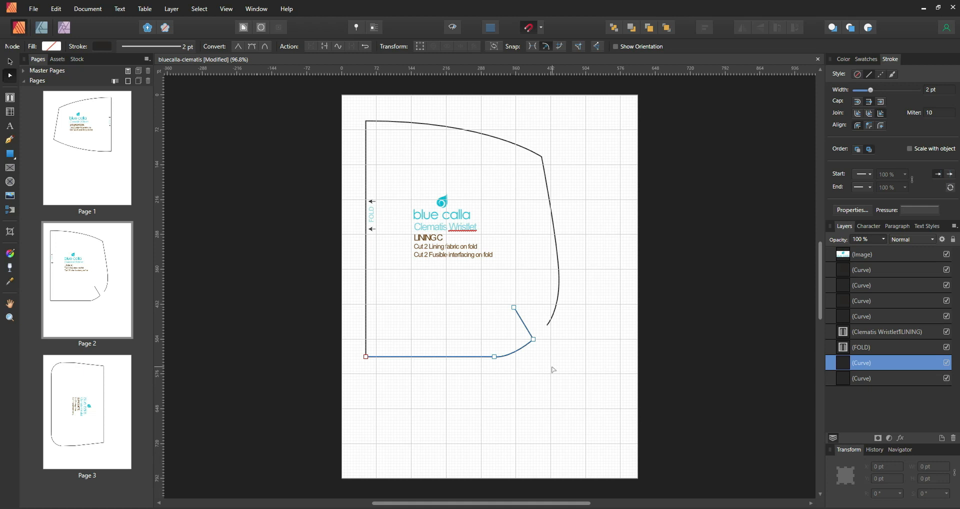
Step: Move the lower end node of Lining C's outer side curve onto the dart's outer corner to close the outline, and save the document
left_click(547, 327)
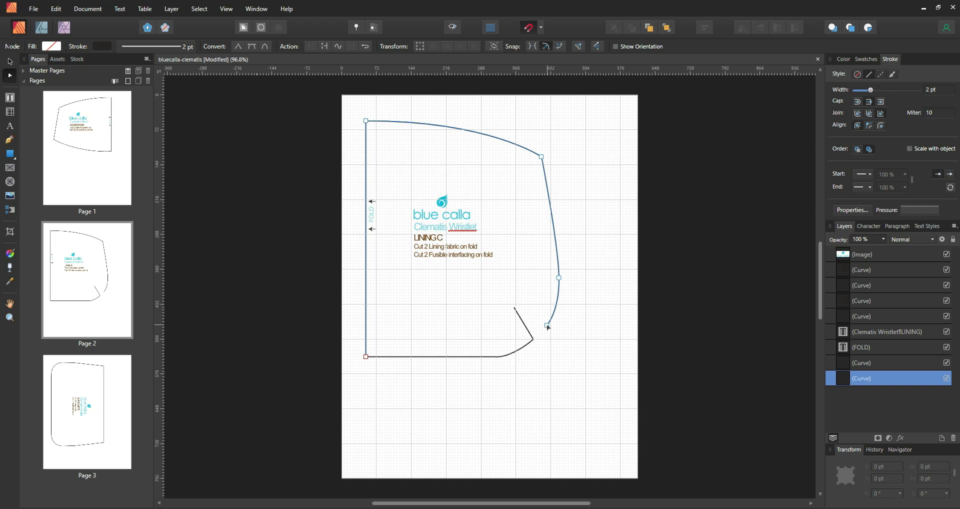
left_click(547, 326)
left_click_drag(546, 325, 539, 342)
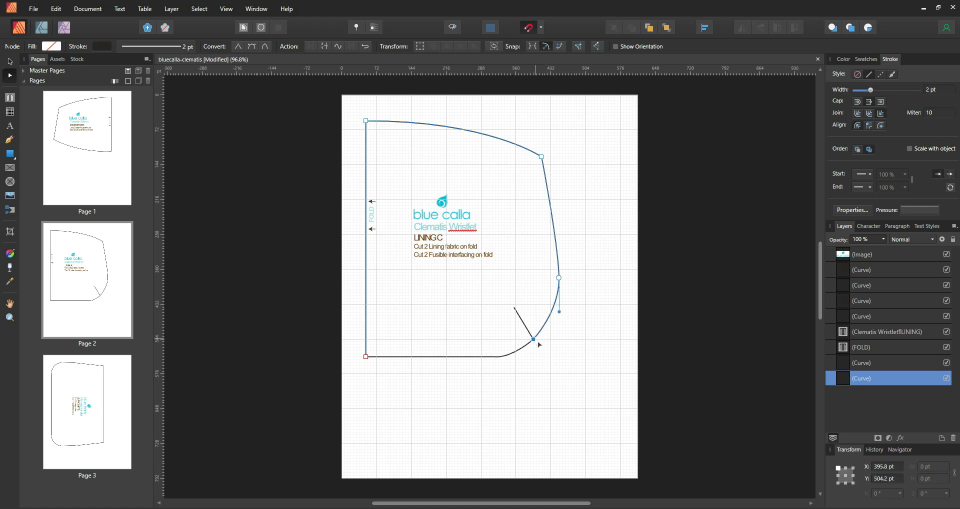
left_click(541, 344)
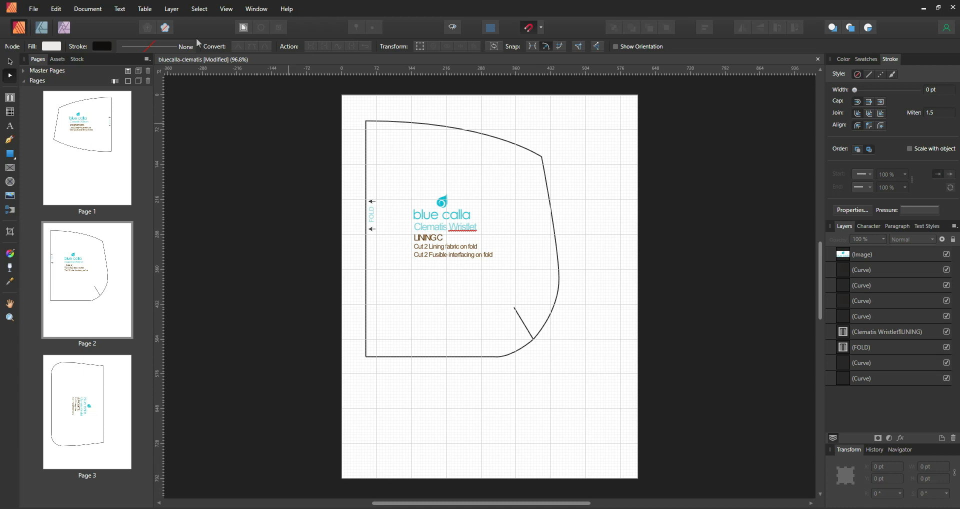
left_click(33, 9)
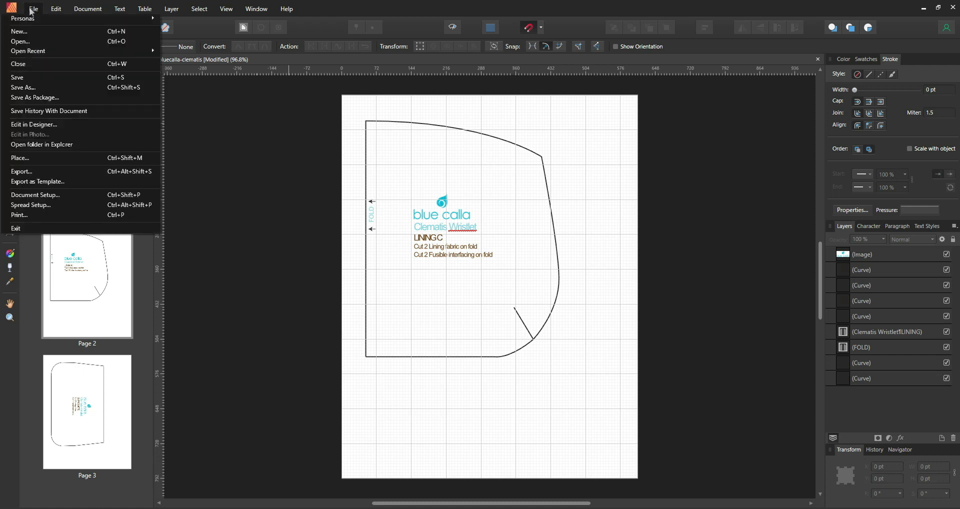
left_click(28, 77)
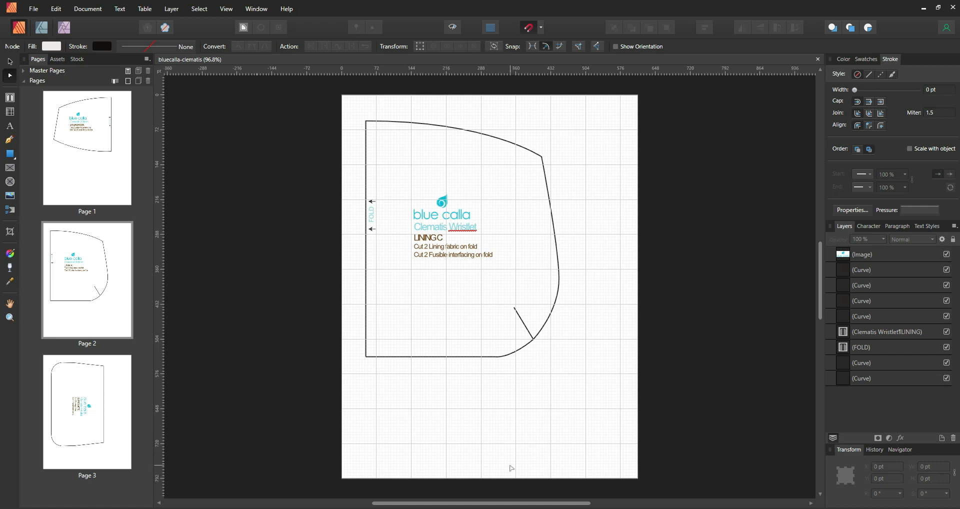
Step: Go to page 1 and change the document units to inches
left_click(102, 137)
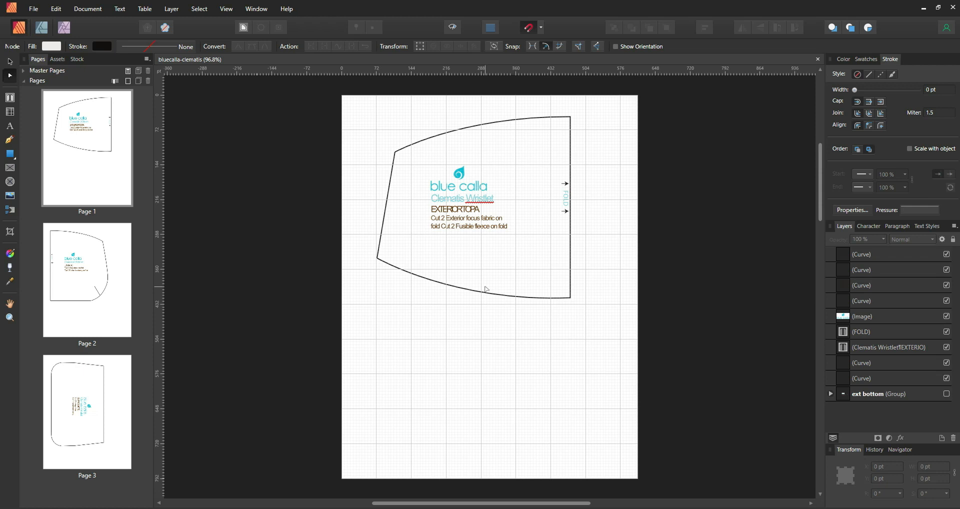
left_click(34, 10)
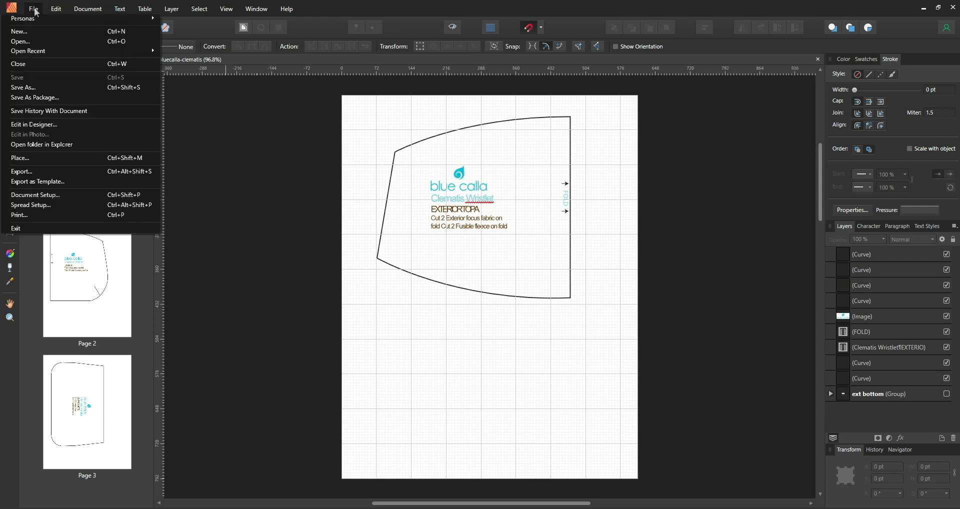
left_click(48, 196)
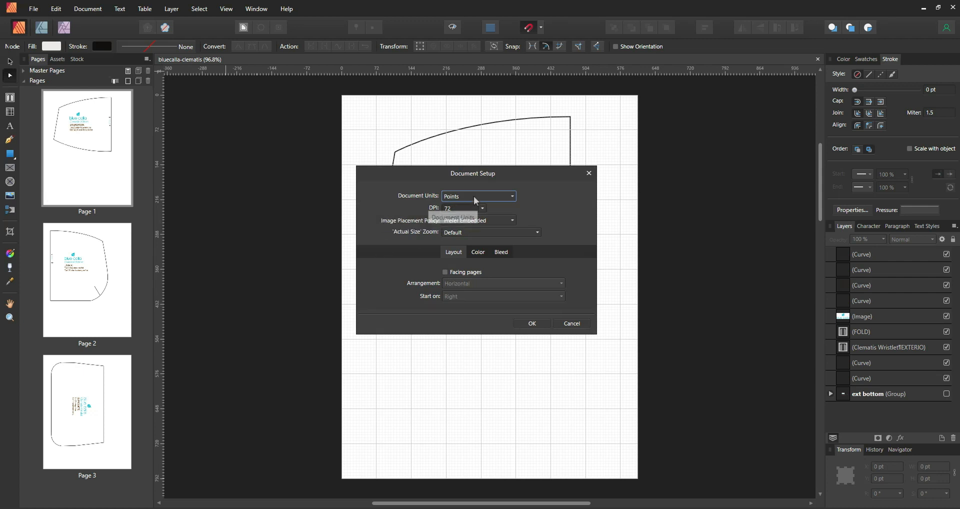
left_click(475, 196)
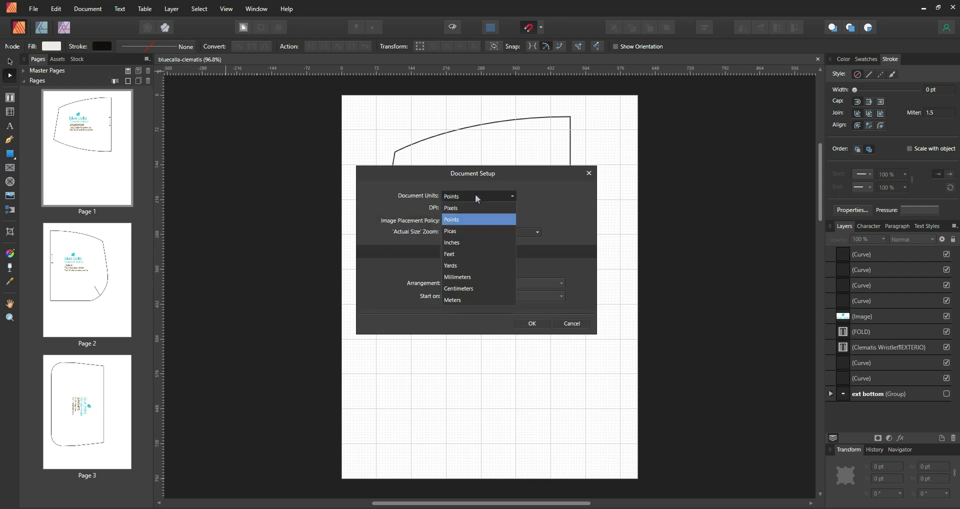
left_click(457, 242)
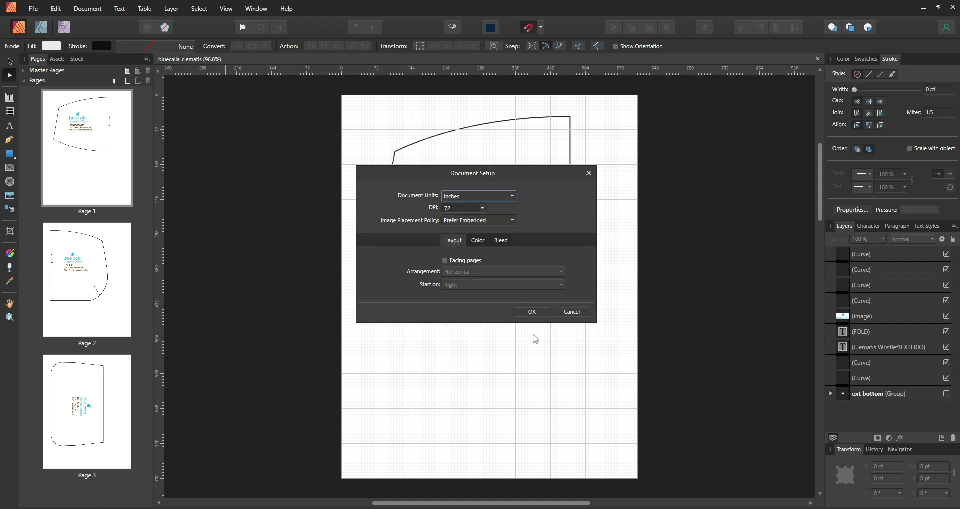
left_click(537, 313)
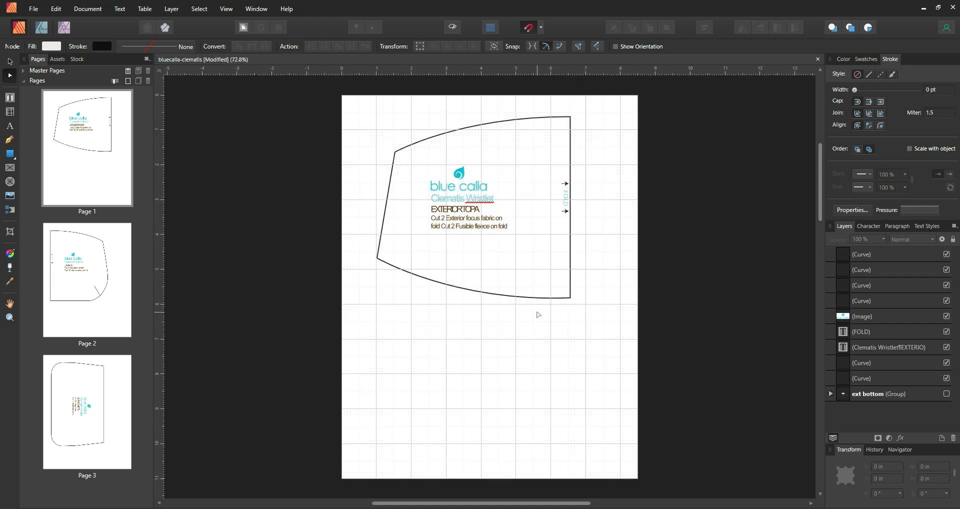
Step: Check the page dimensions of the current spread in Spread Setup
left_click(33, 11)
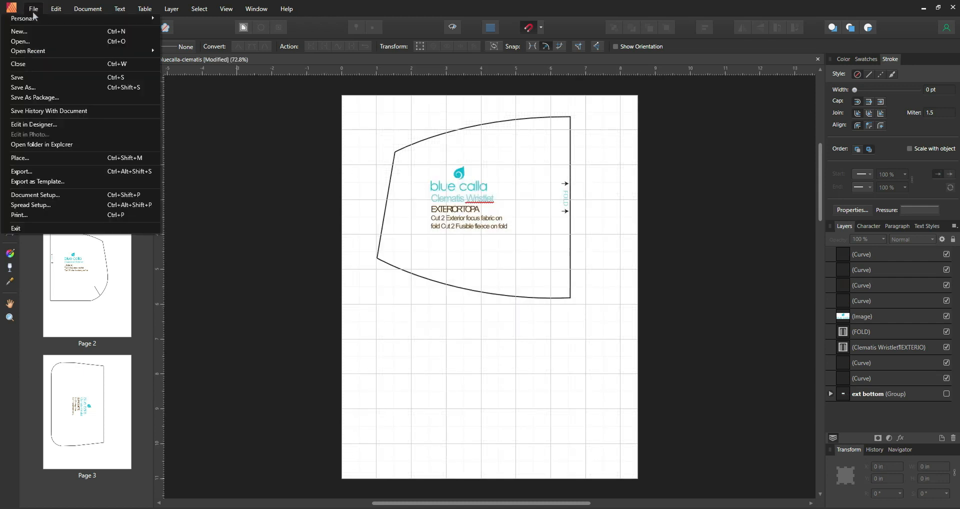
left_click(31, 205)
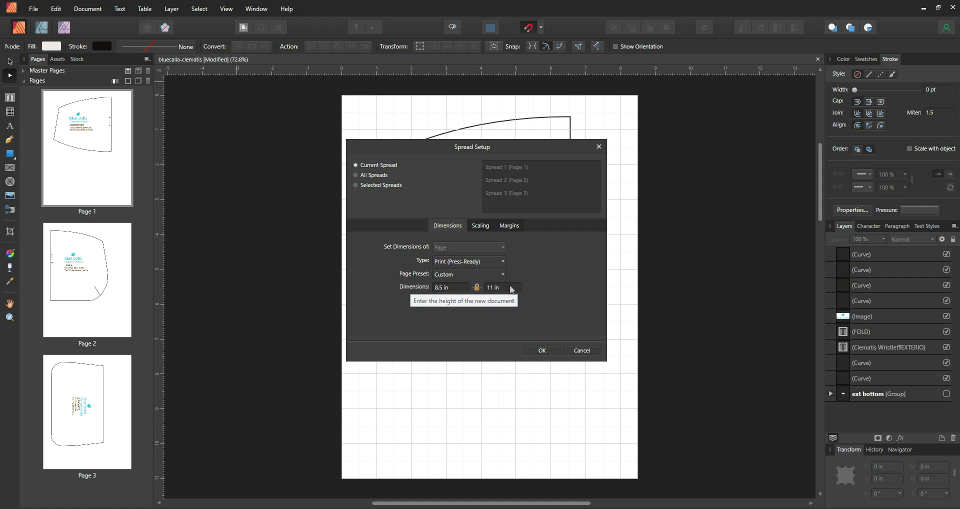
left_click(543, 351)
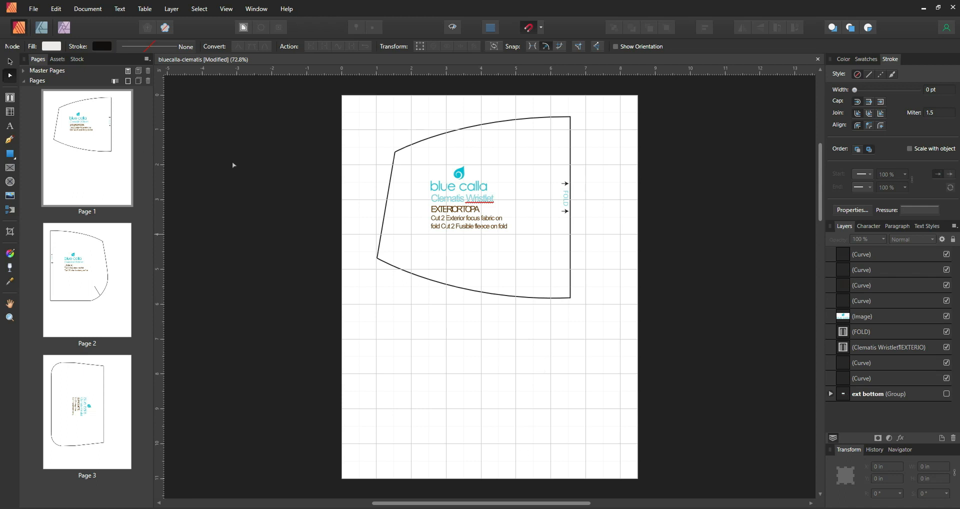
Step: Export page 1 to the Desktop as a best-quality JPEG named bluecalla-clematis-top
left_click(33, 8)
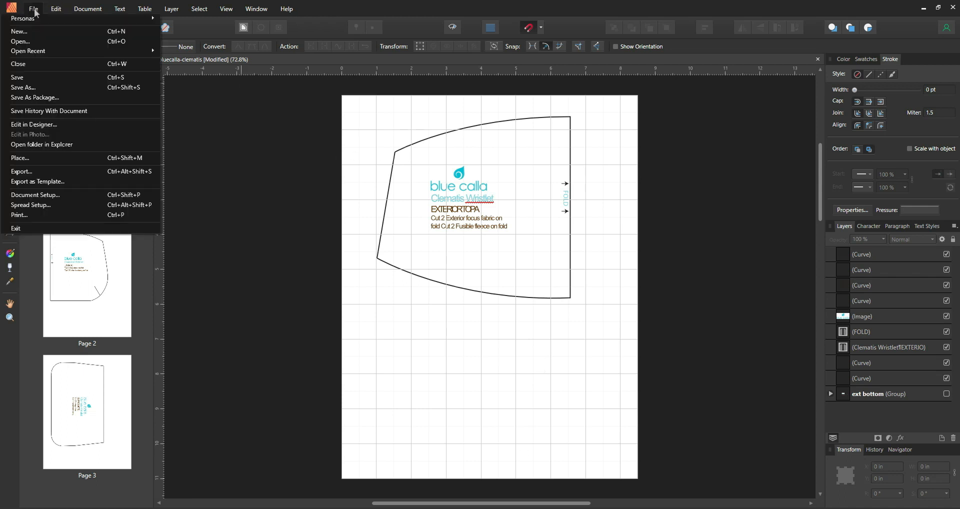
left_click(28, 172)
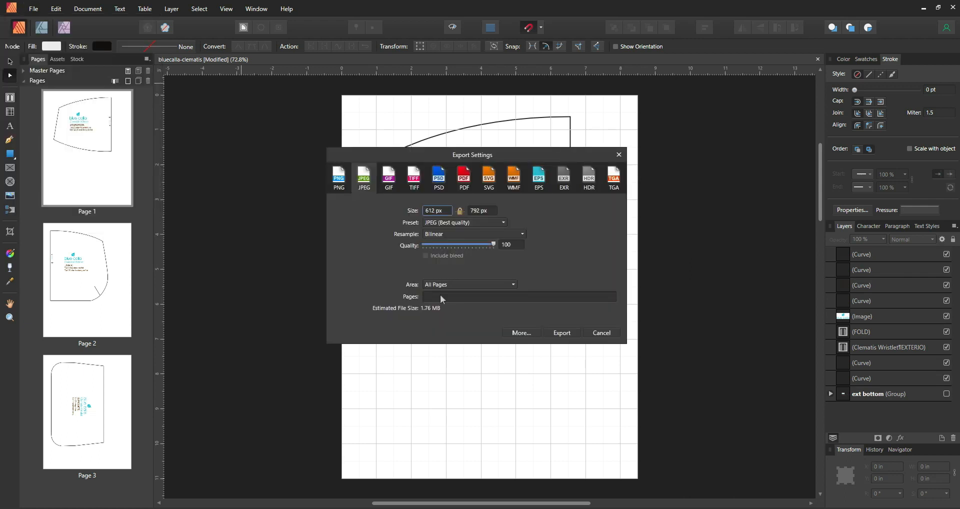
left_click(439, 297)
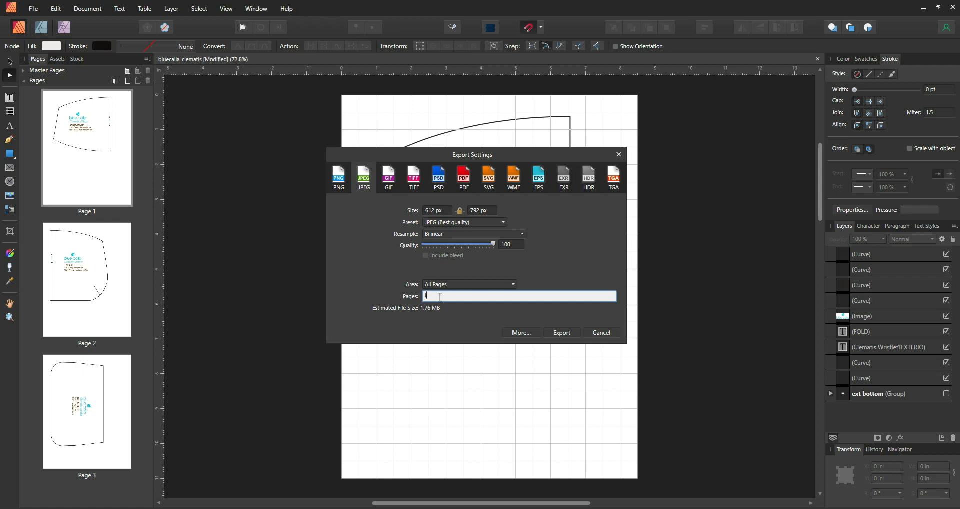
left_click(560, 333)
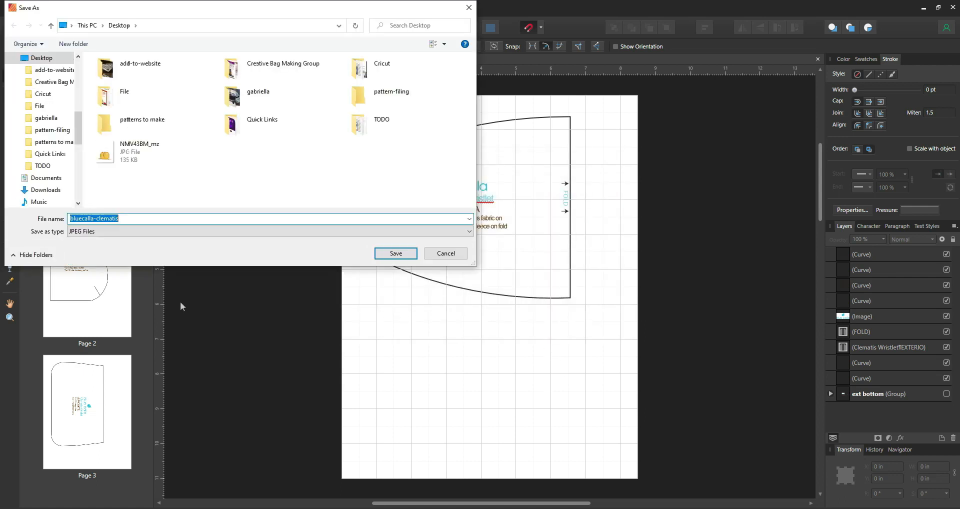
left_click(131, 218)
type("-top")
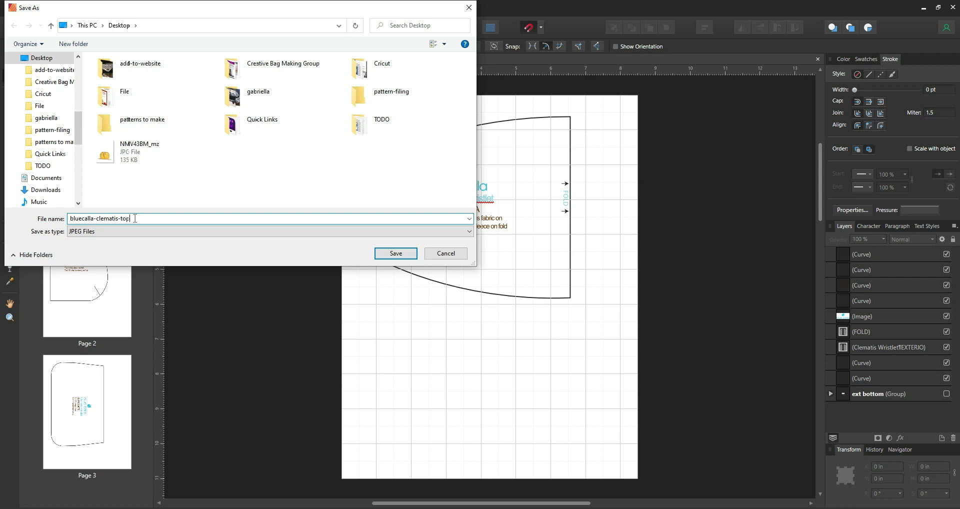
left_click(390, 252)
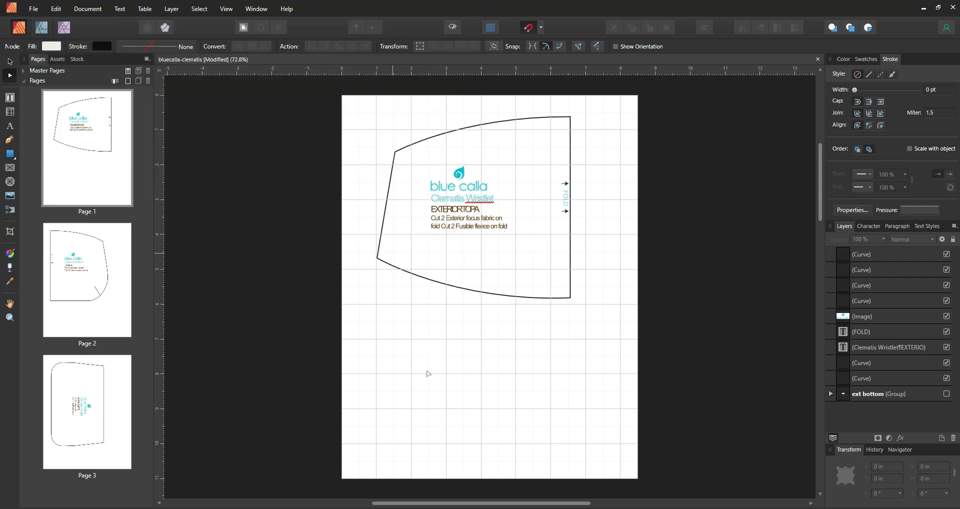
Step: Delete all the Exterior Top A outline curves, logo, label text and fold marks from page 1, keeping the ext bottom group
left_click_drag(360, 137, 601, 386)
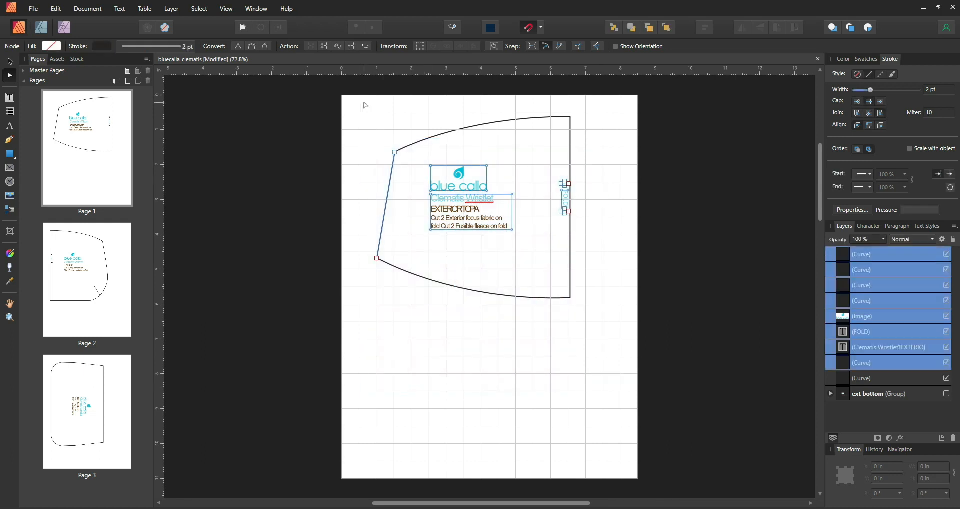
left_click_drag(365, 110, 653, 357)
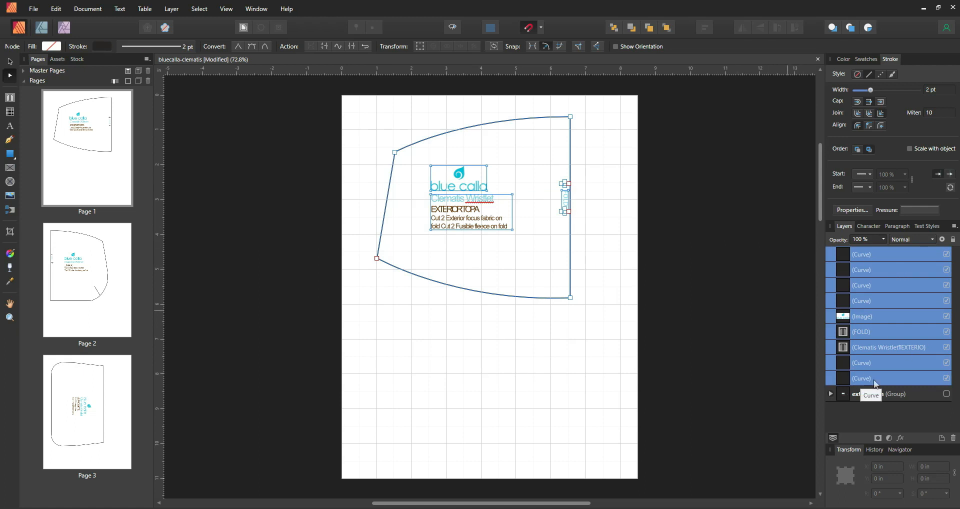
key("Delete")
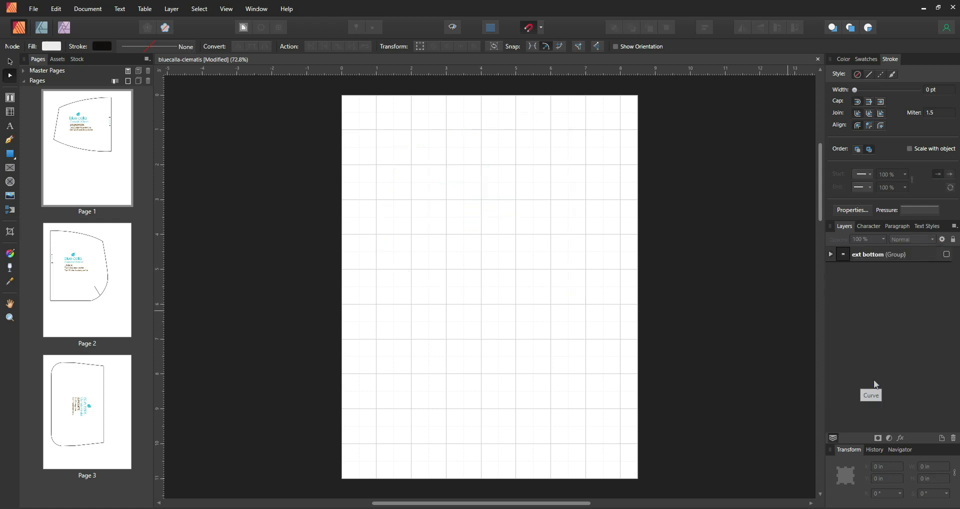
Step: Make the hidden ext bottom group visible on page 1 and deselect it
left_click(877, 253)
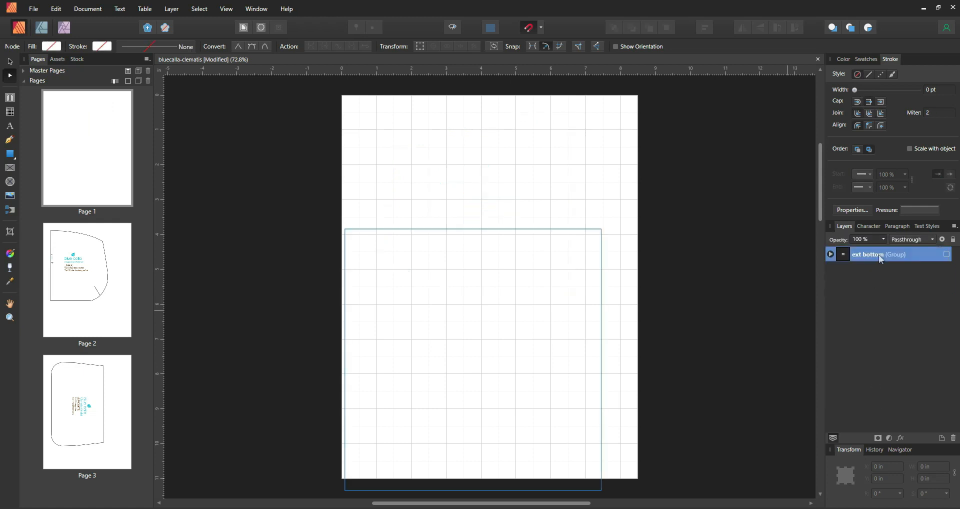
left_click(945, 255)
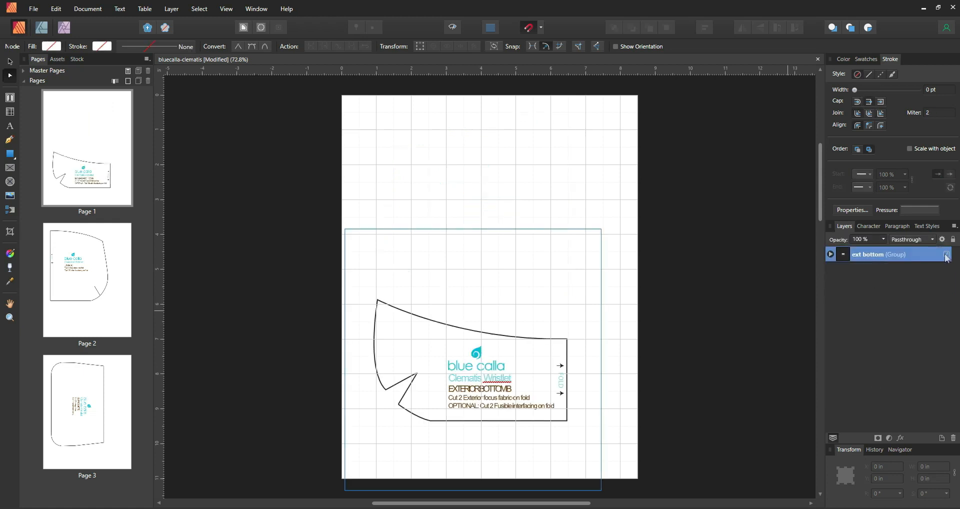
left_click(433, 187)
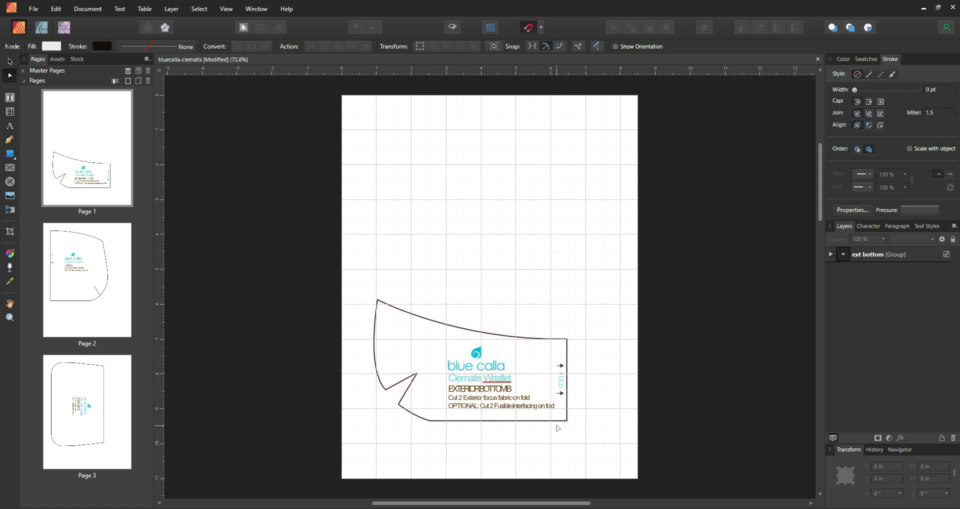
Step: Export page 1 to the Desktop as a best-quality JPEG named bluecalla-clematis-bottom
left_click(33, 8)
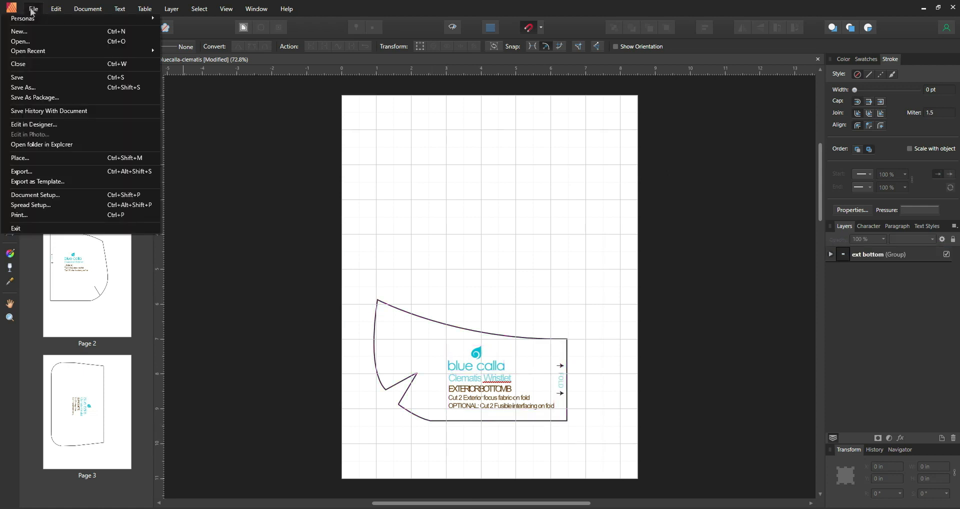
left_click(23, 173)
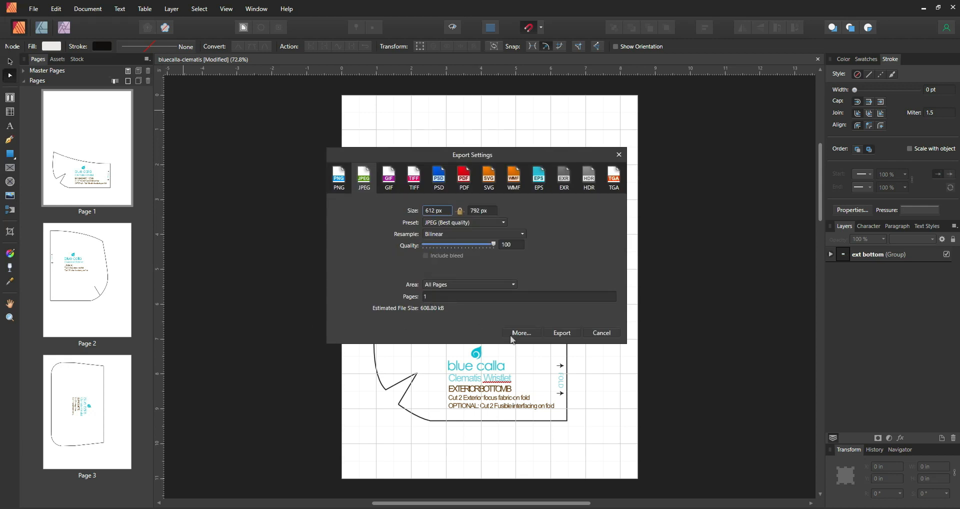
left_click(567, 333)
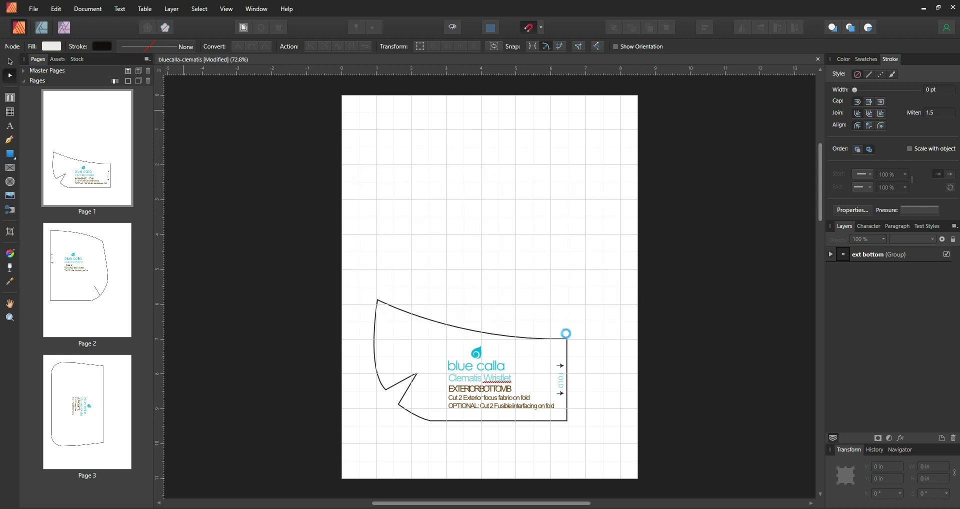
left_click(131, 218)
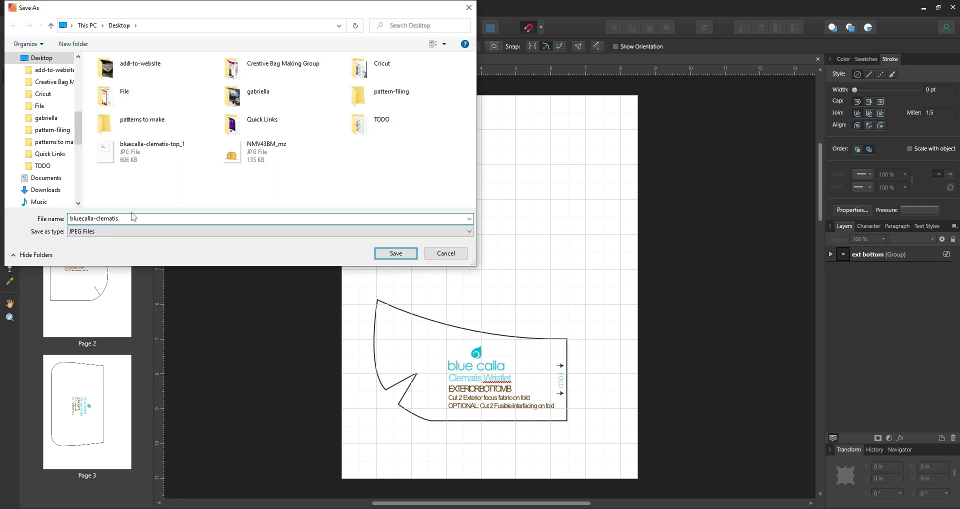
type("-bottom")
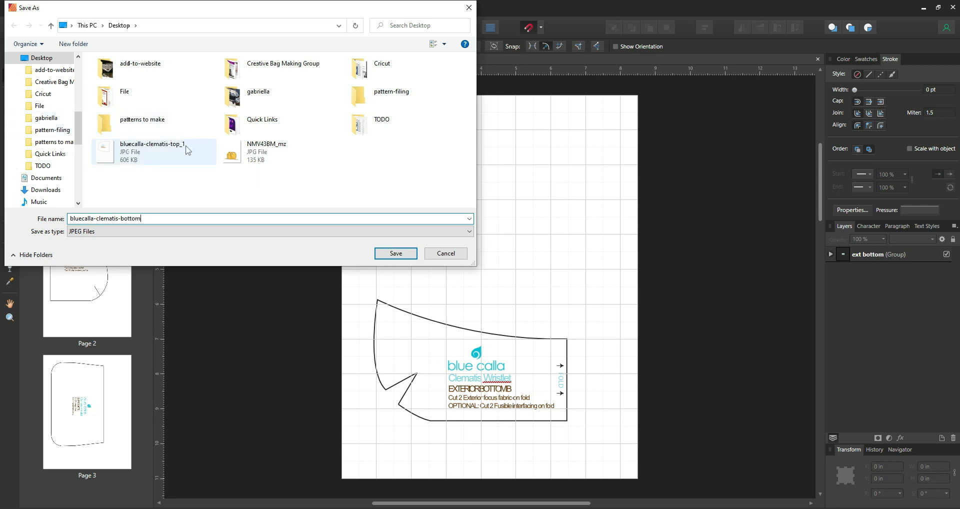
left_click(396, 254)
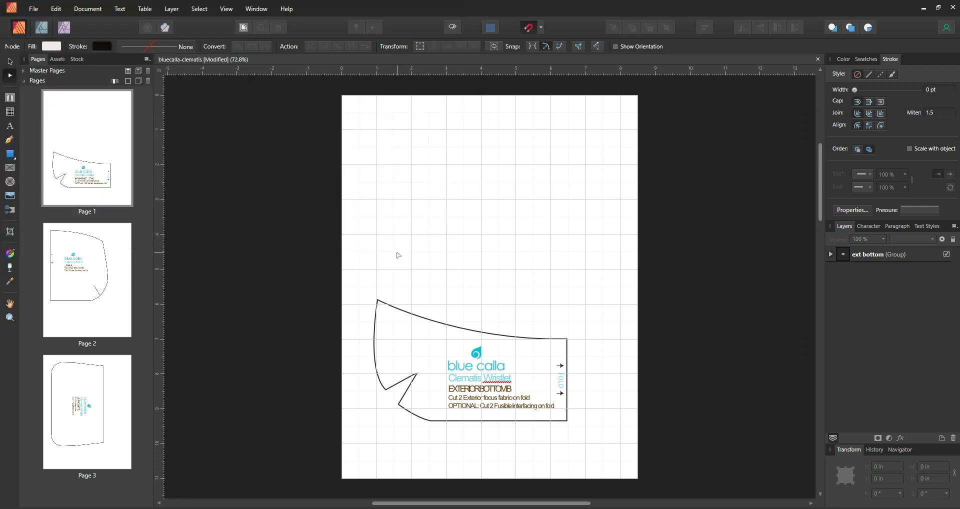
Step: Go to page 2 with the Lining C piece and export only that page as a best-quality JPEG named bluecalla-clematis-lining
left_click(84, 286)
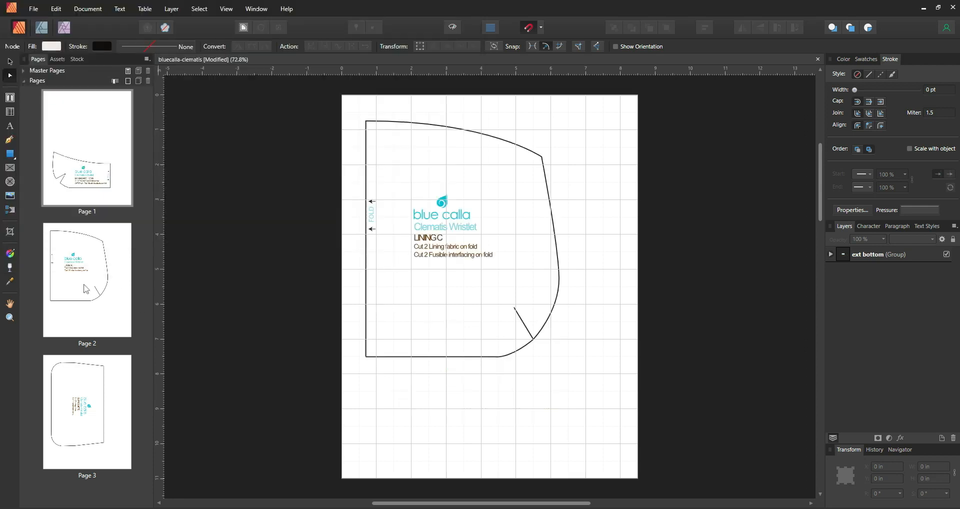
left_click(35, 10)
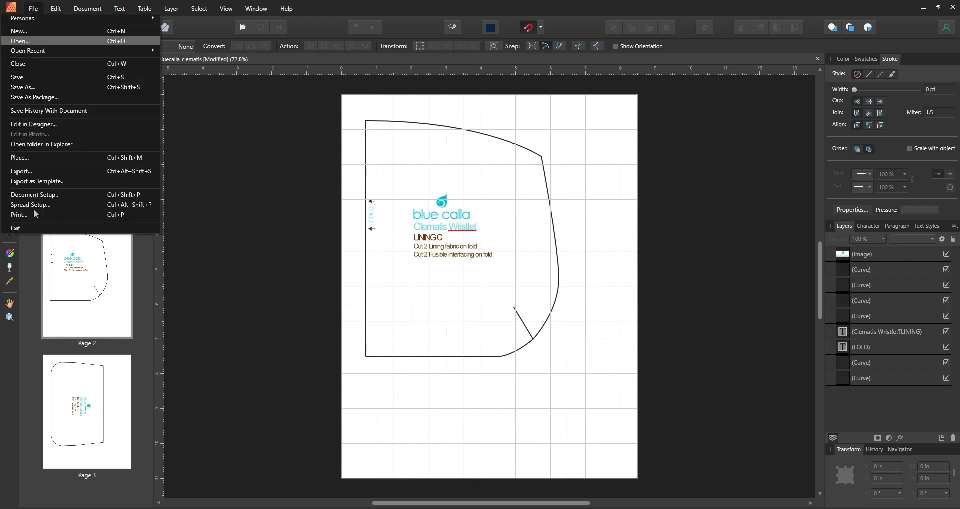
left_click(26, 174)
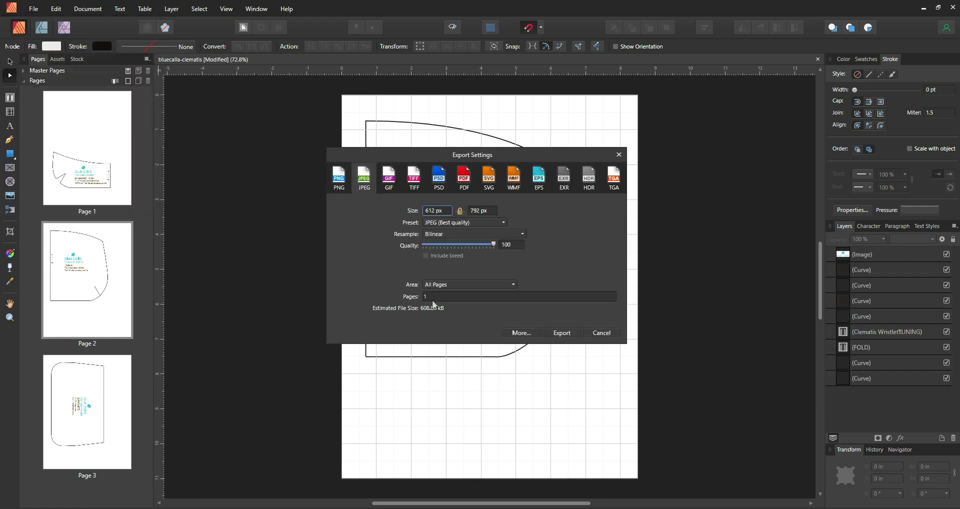
left_click(432, 296)
double_click(432, 296)
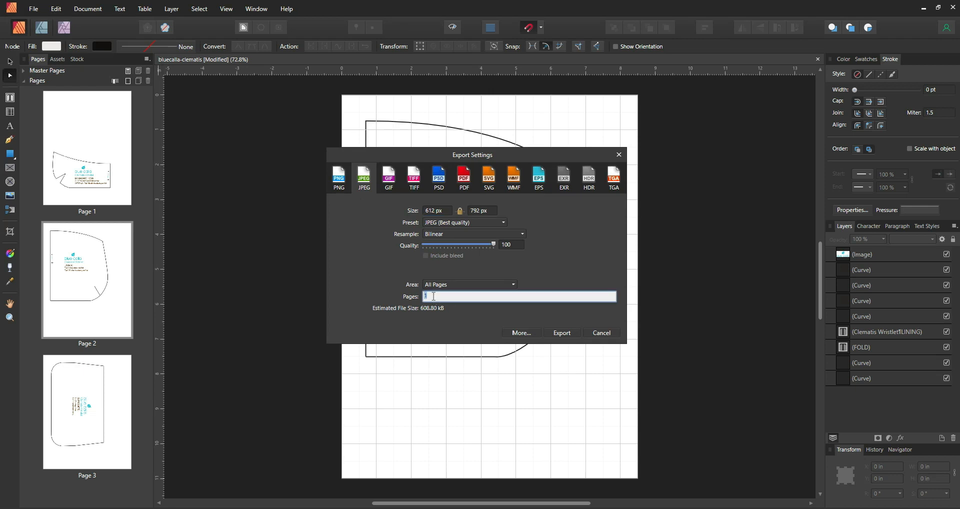
type("2")
left_click(563, 333)
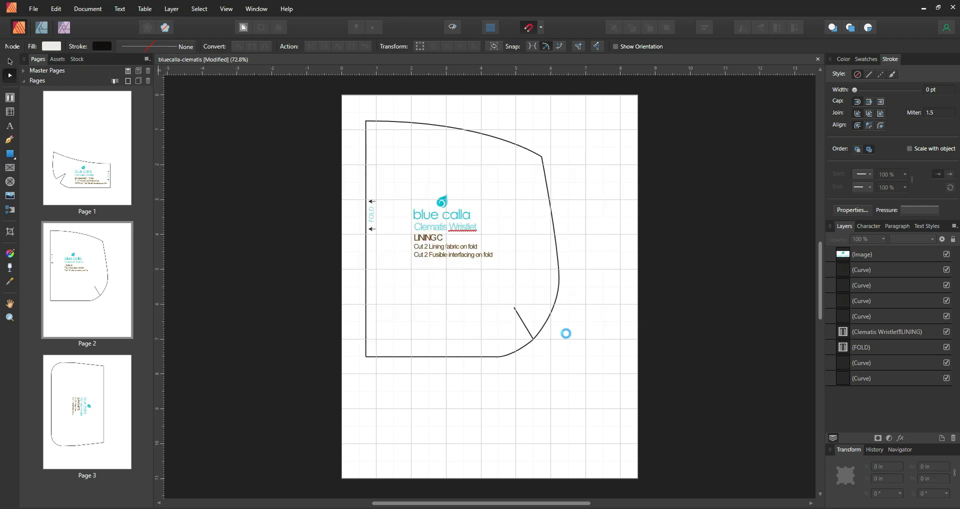
left_click(124, 218)
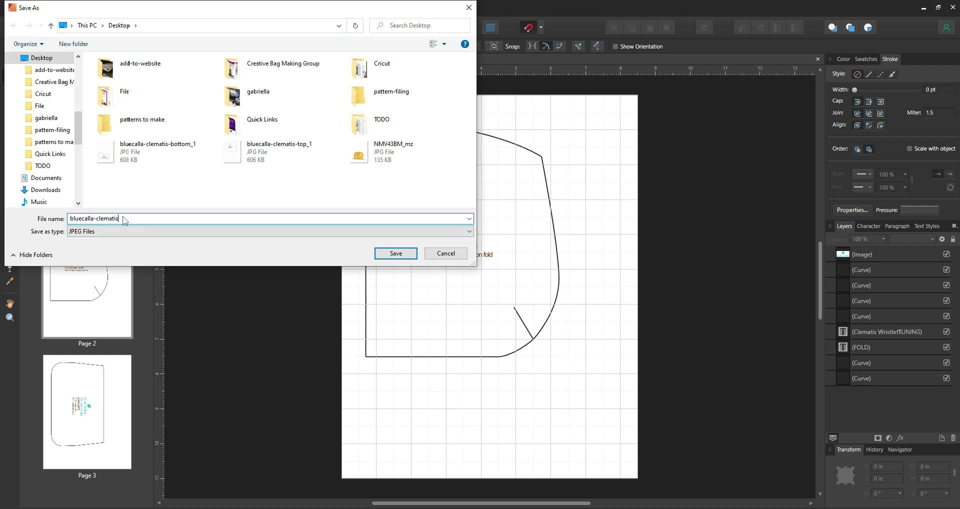
type("-lining")
key("Return")
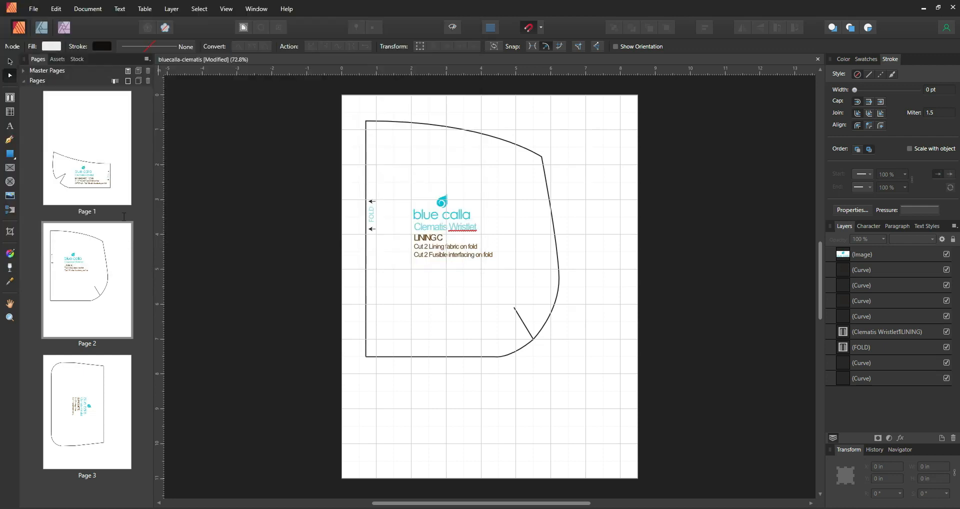
Step: Go to page 3 with the slip pocket and export only that page as a best-quality JPEG named bluecalla-clematis-slip
left_click(88, 397)
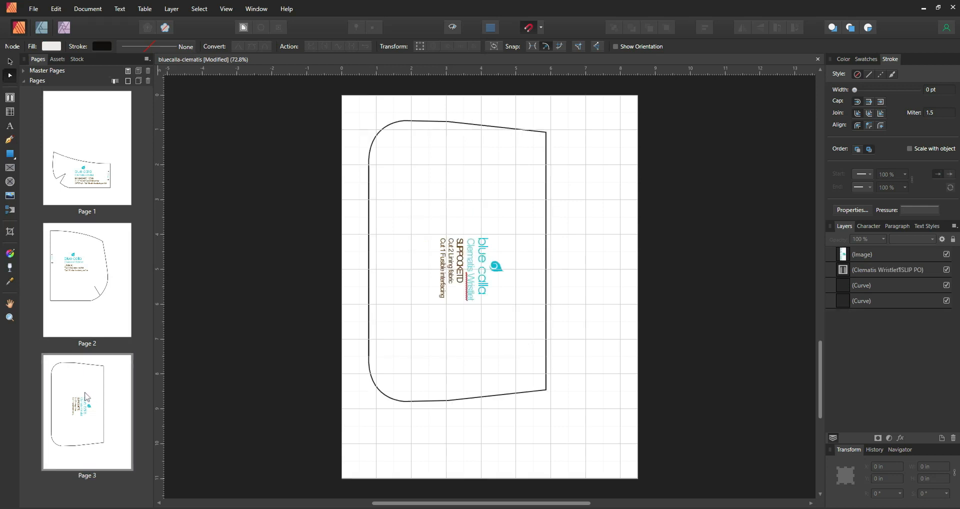
left_click(34, 8)
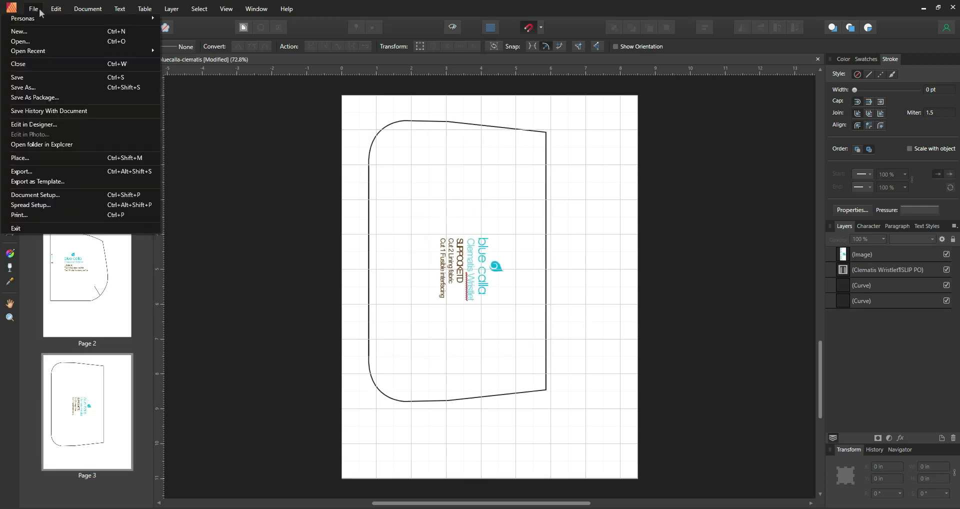
left_click(50, 171)
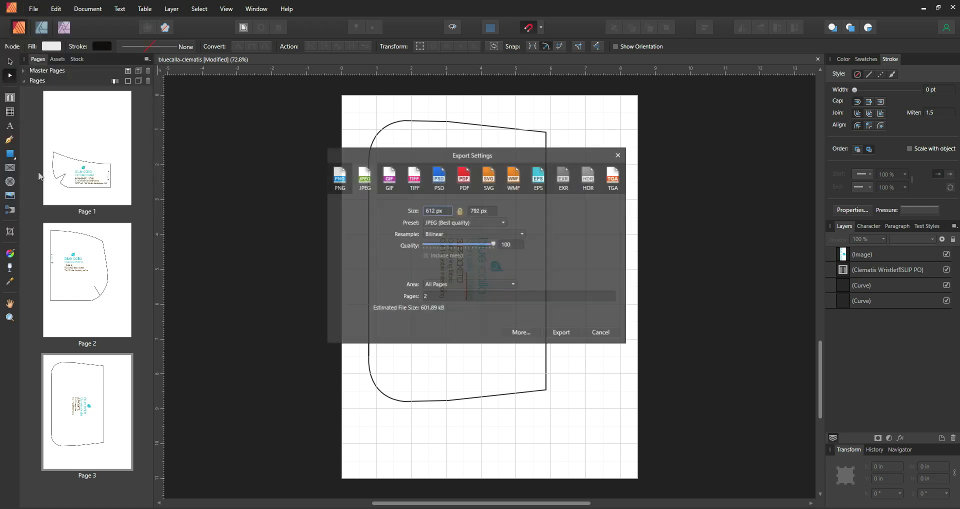
left_click(428, 297)
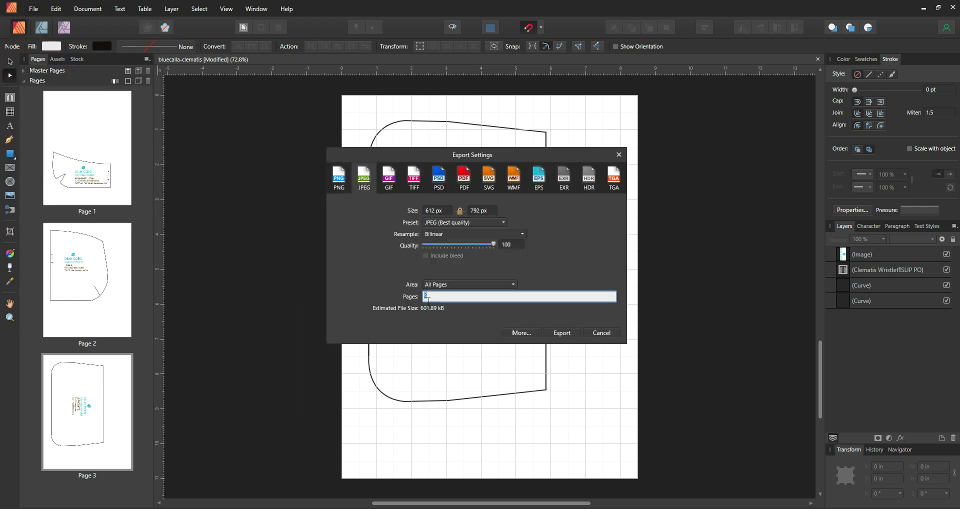
left_click(562, 333)
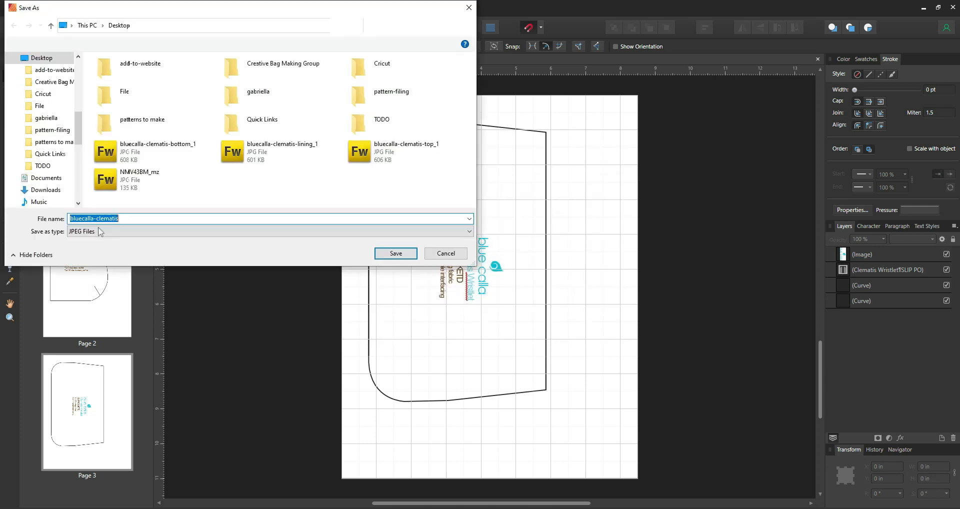
left_click(124, 219)
type("-")
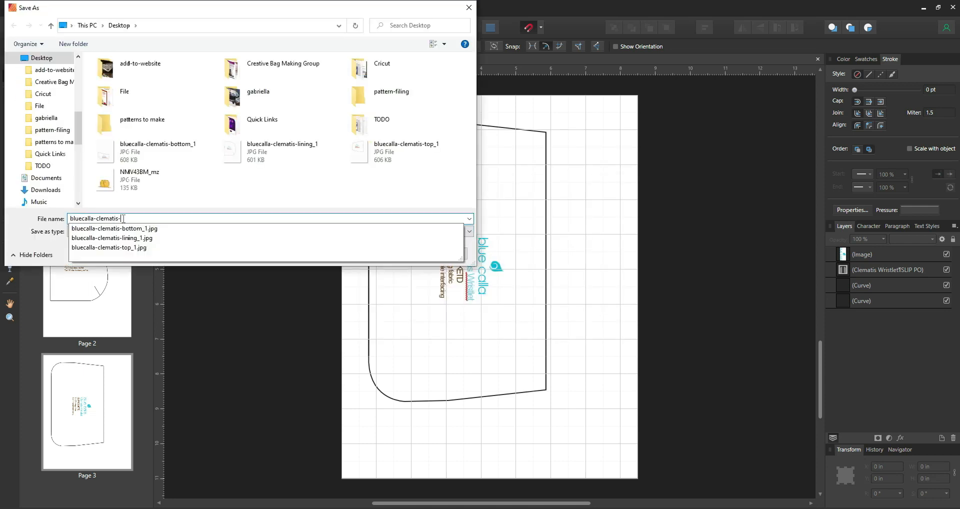
type("slip")
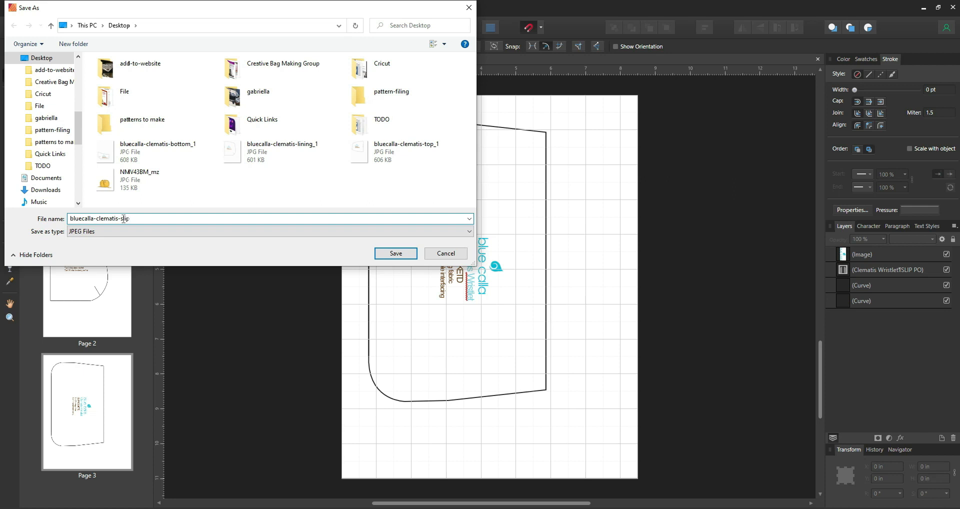
key("Return")
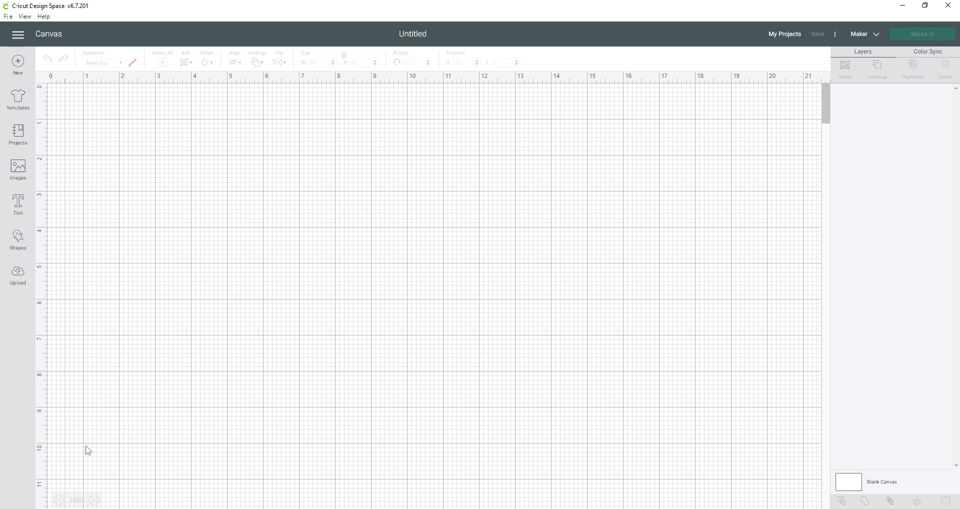
Step: In Cricut Design Space, upload bluecalla-clematis-top_1 from the Desktop as a Complex image and continue to the background-erasing stage
left_click(18, 275)
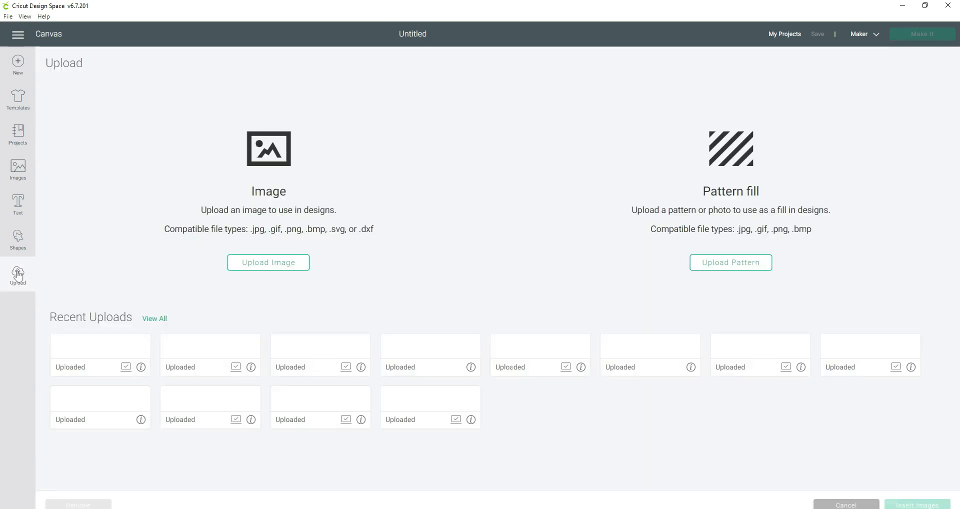
left_click(298, 264)
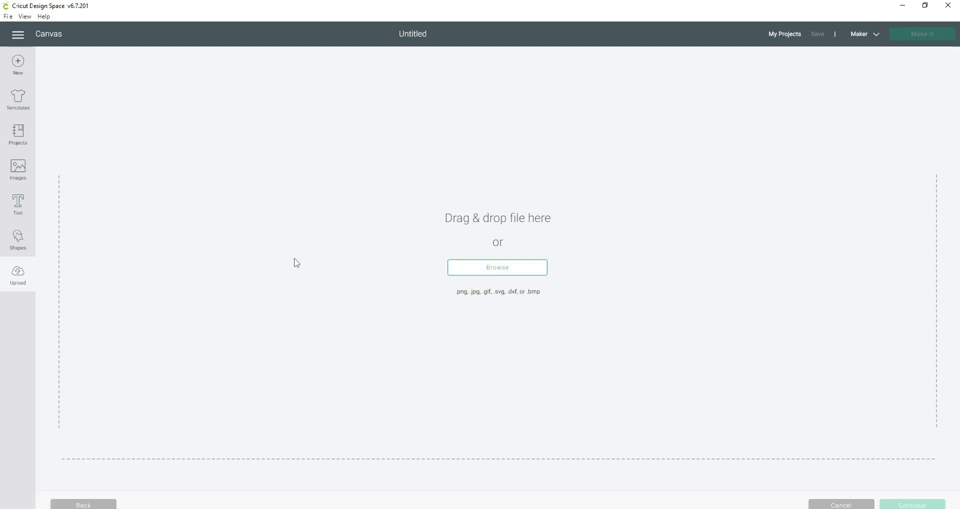
left_click(492, 268)
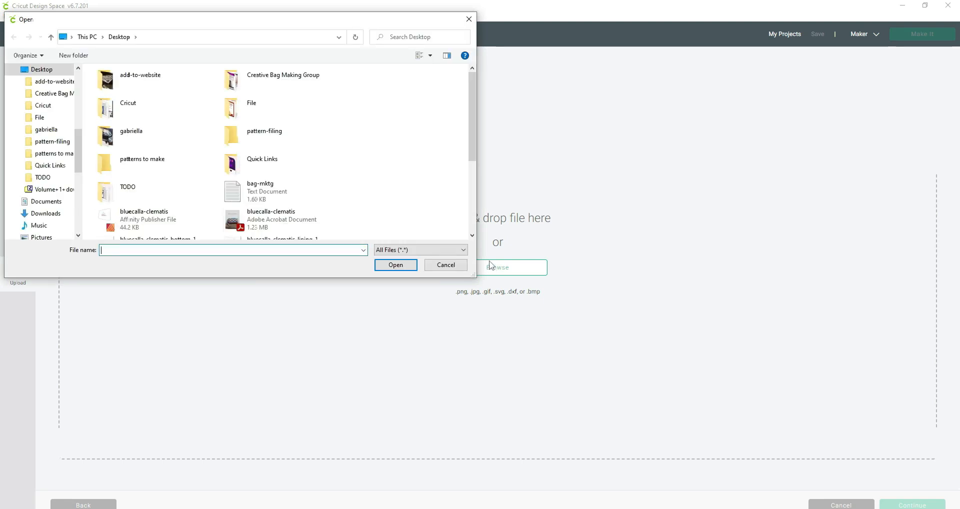
scroll(340, 182, "down", 3)
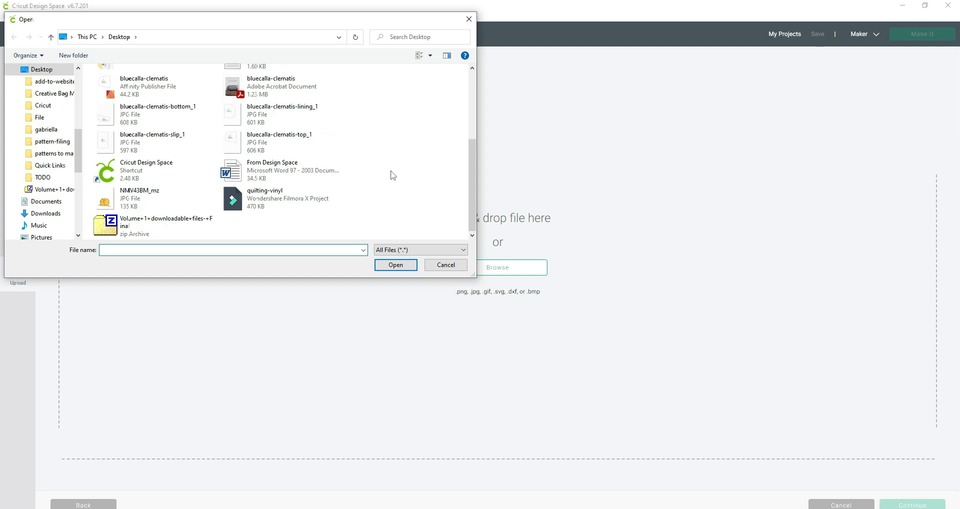
left_click(257, 142)
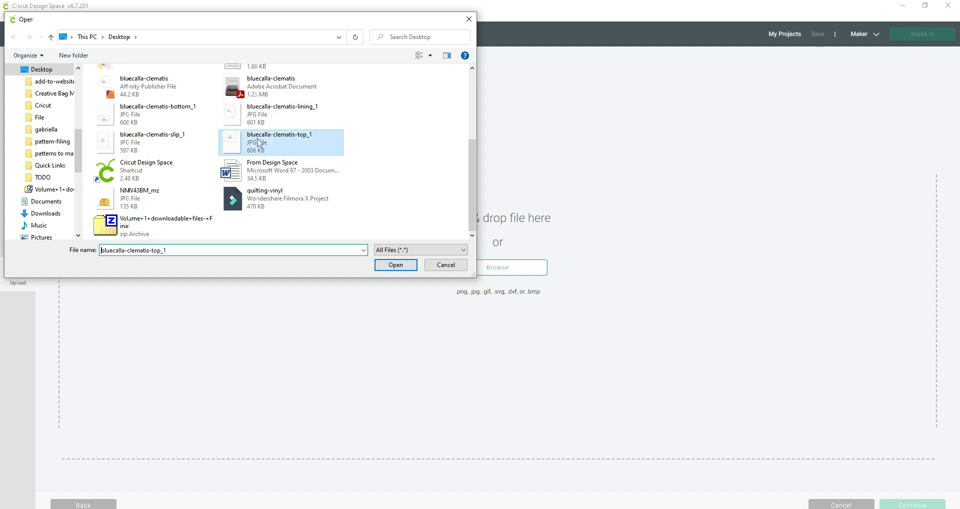
left_click(397, 266)
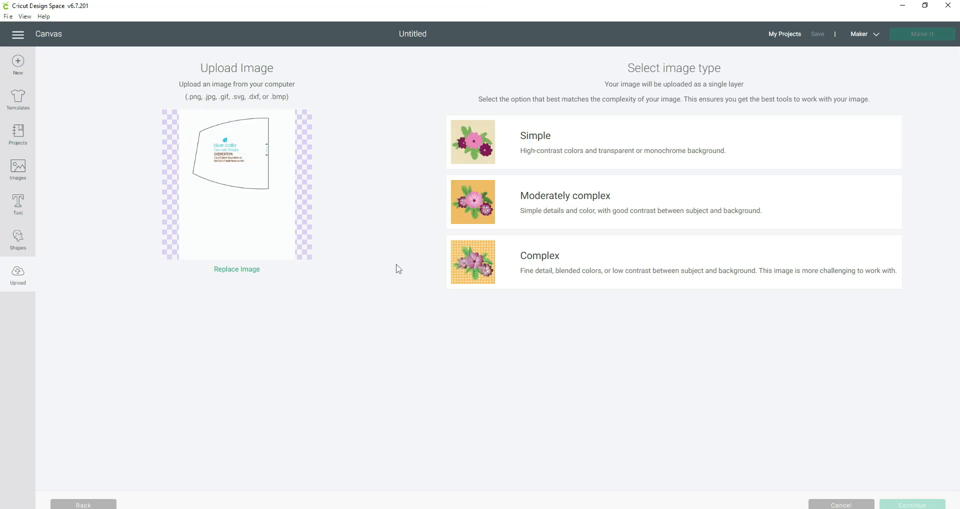
left_click(542, 263)
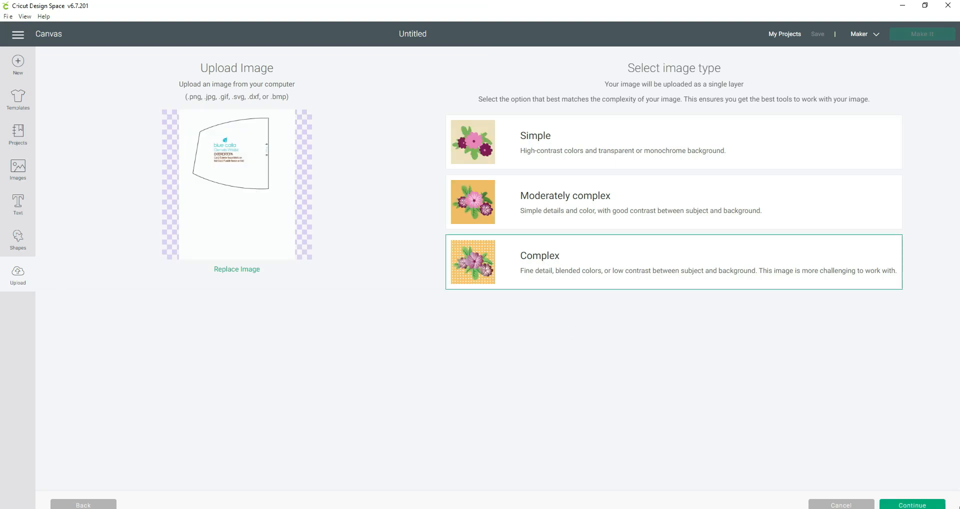
left_click(920, 506)
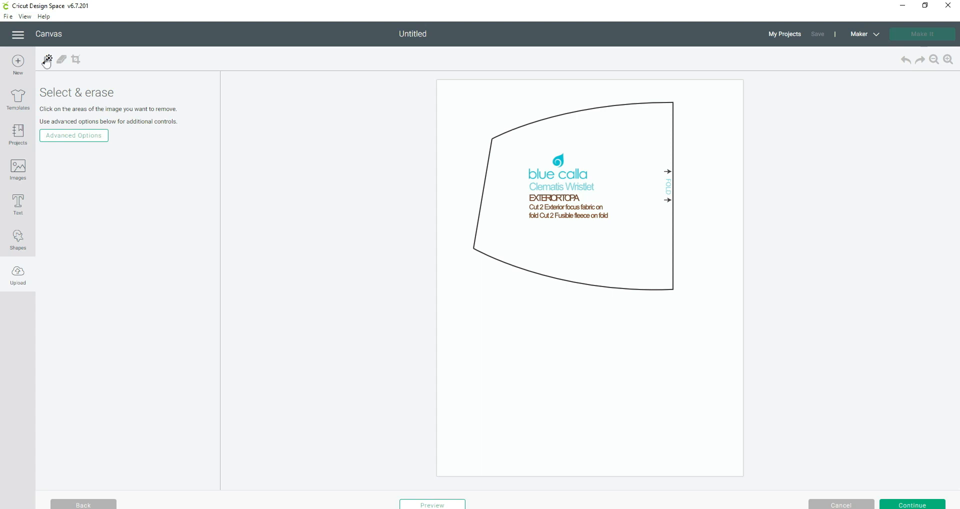
Step: Erase the white background around the Exterior Top A piece and upload bluecalla-clematis-top_1 as a Cut Image
left_click(461, 120)
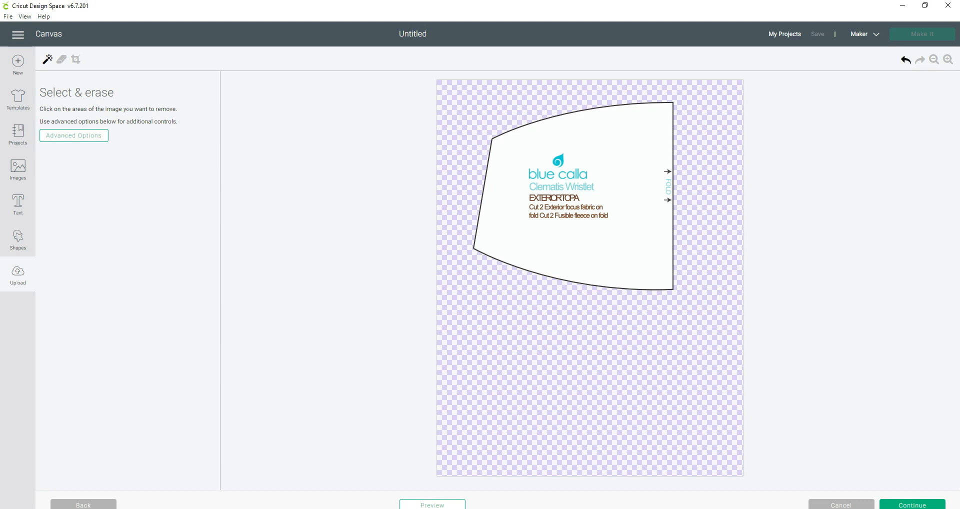
left_click(910, 503)
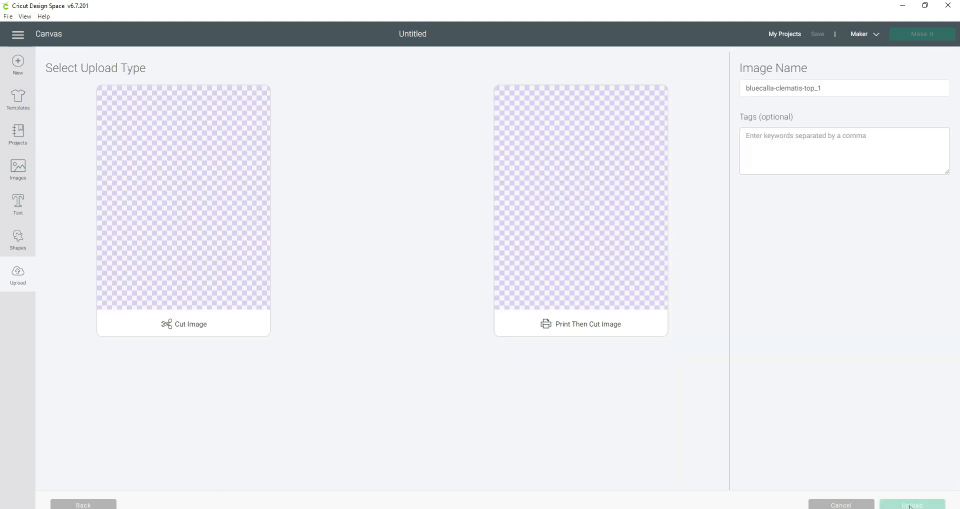
left_click(189, 328)
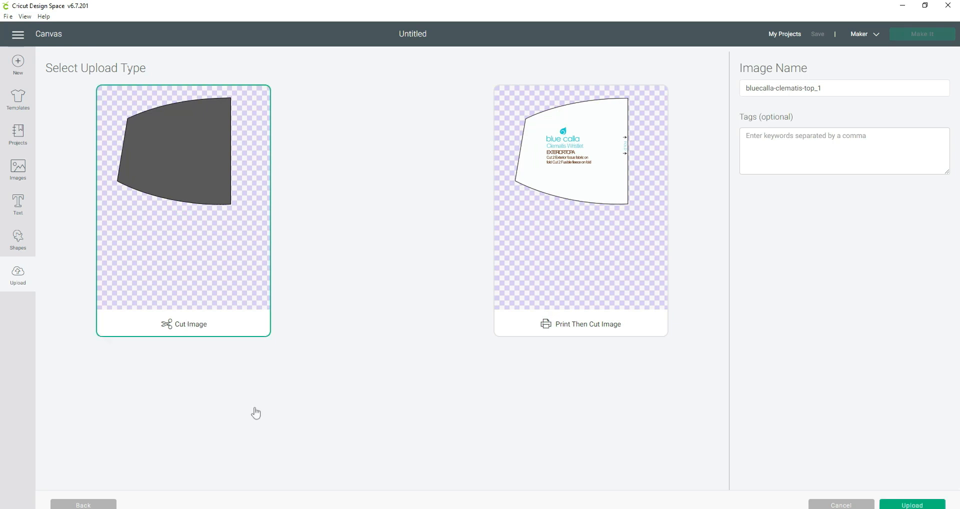
left_click(908, 504)
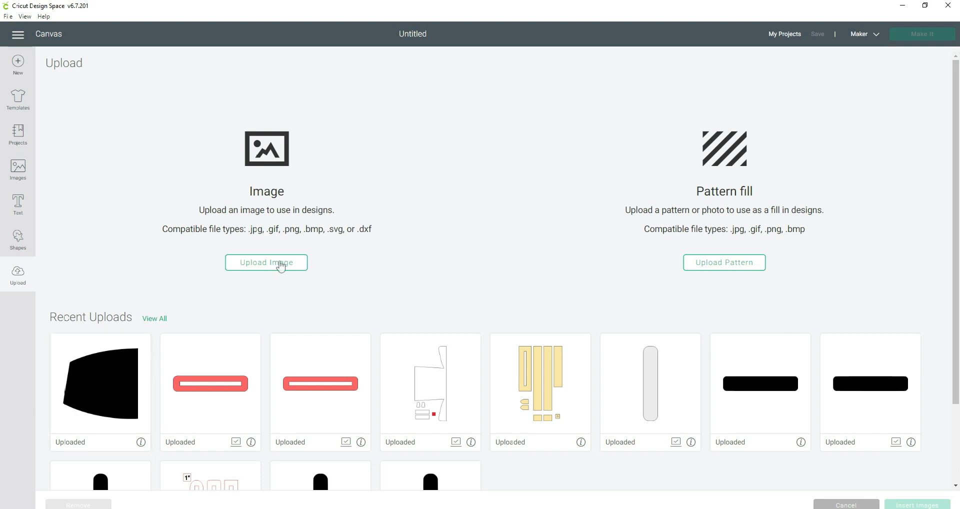
Step: Start a new image upload with bluecalla-clematis-bottom_1 from the Desktop, set it as Complex and continue to the background-erasing stage
left_click(277, 269)
left_click(506, 271)
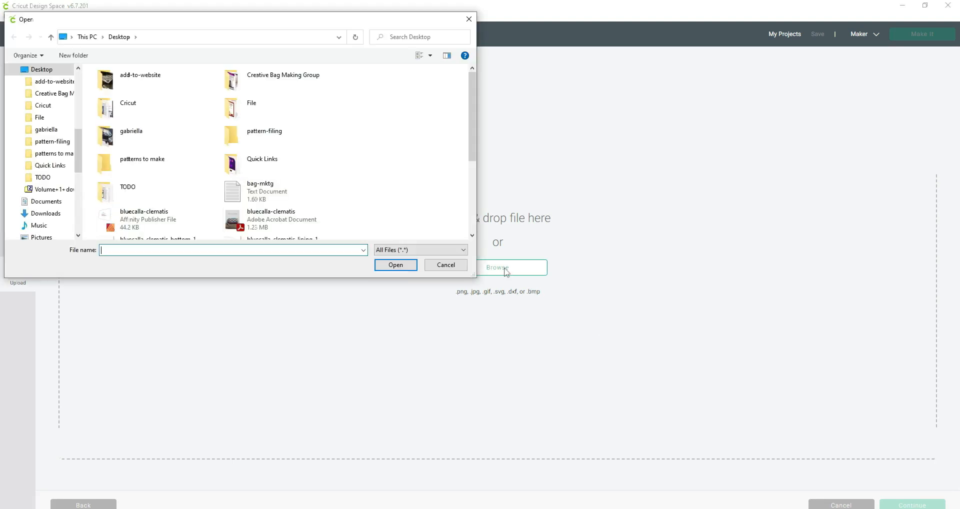
scroll(284, 196, "down", 2)
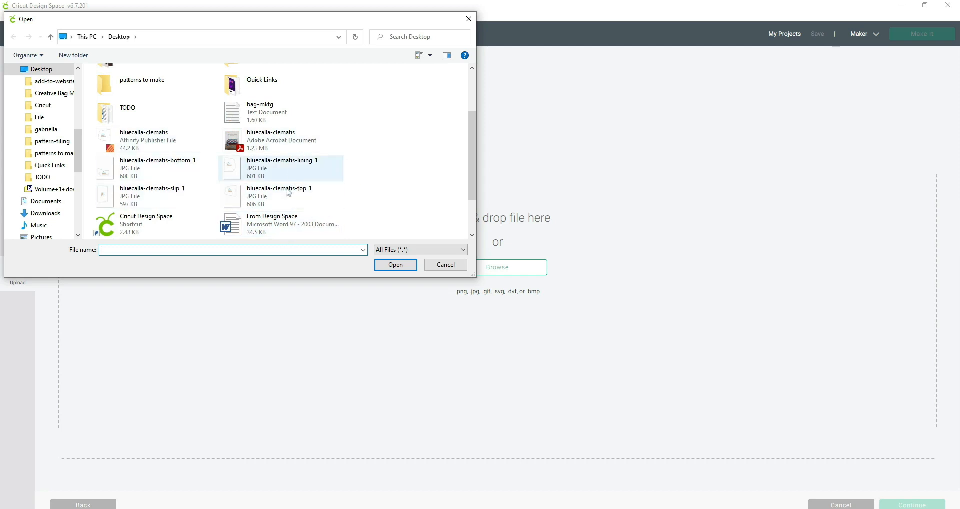
left_click(161, 173)
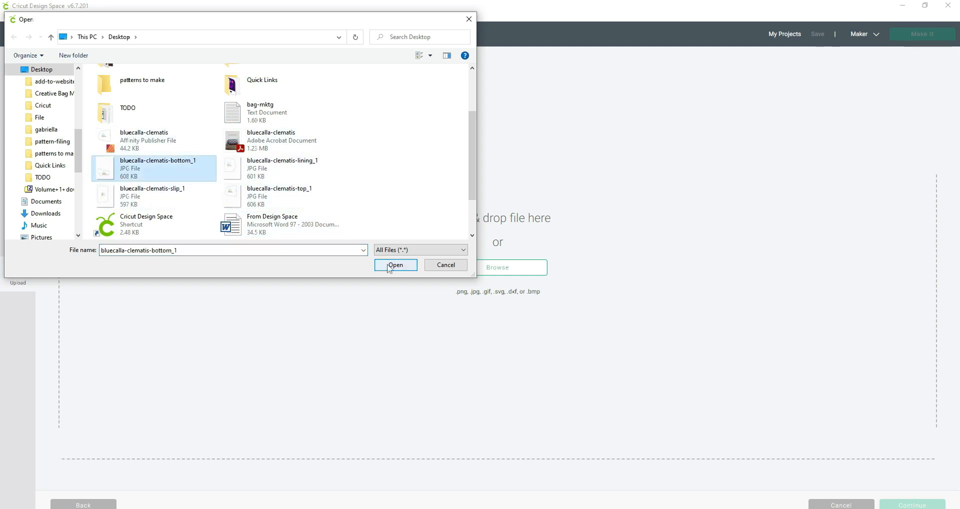
left_click(390, 268)
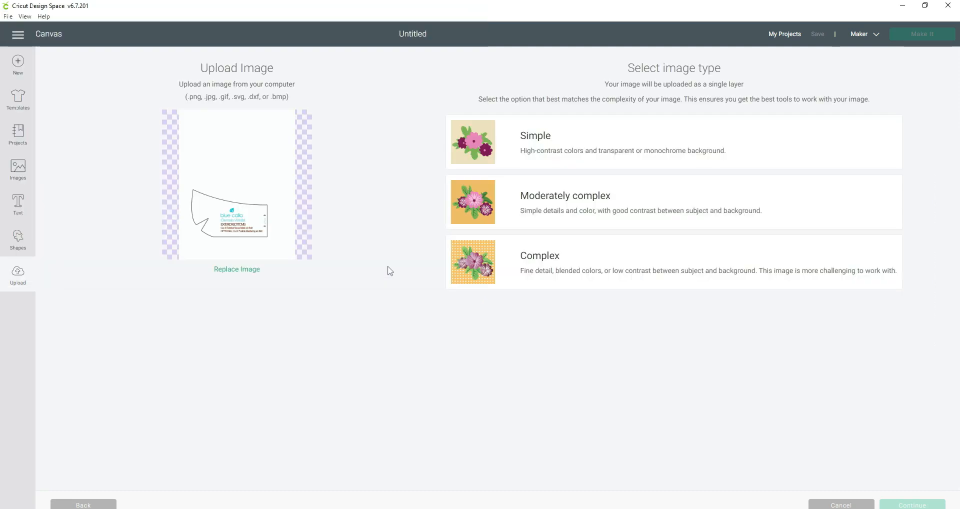
left_click(553, 267)
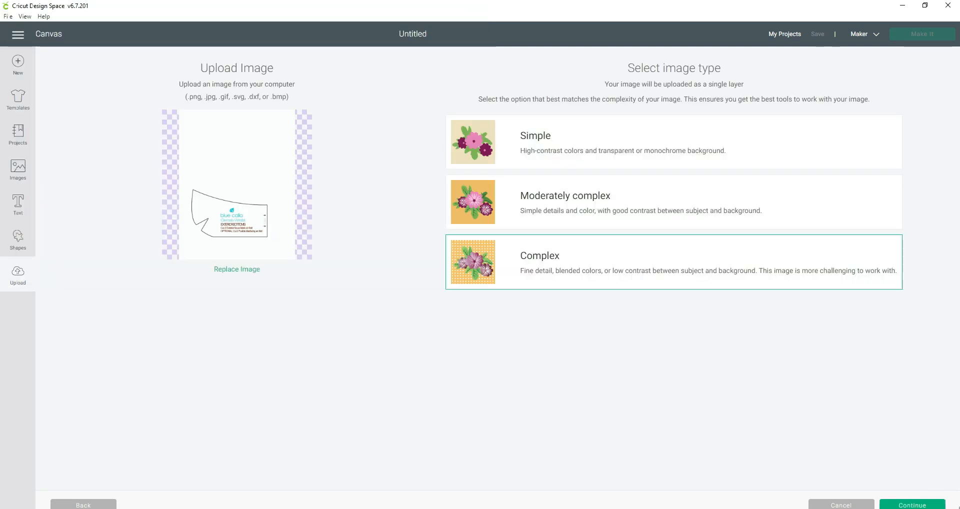
left_click(912, 505)
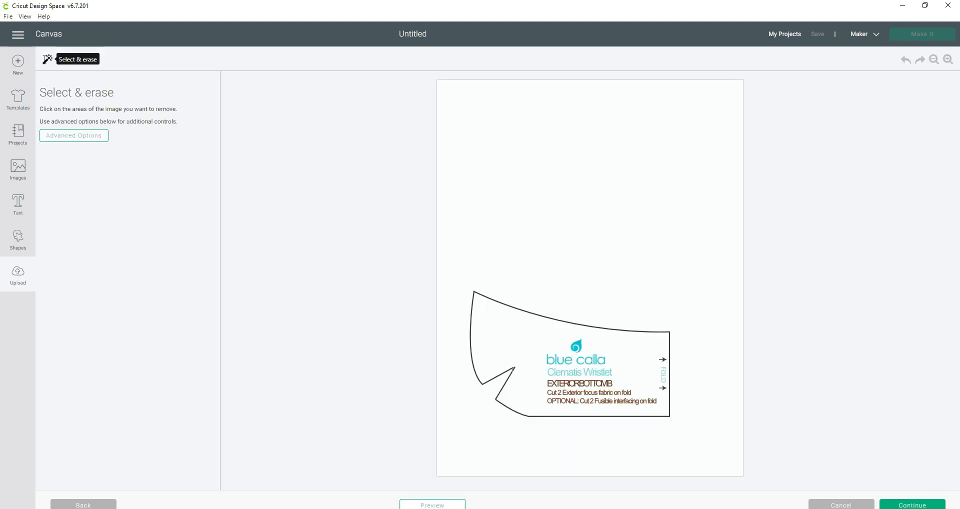
Step: Erase the white background around the Exterior Bottom B piece and upload bluecalla-clematis-bottom_1 as a Cut Image
left_click(500, 221)
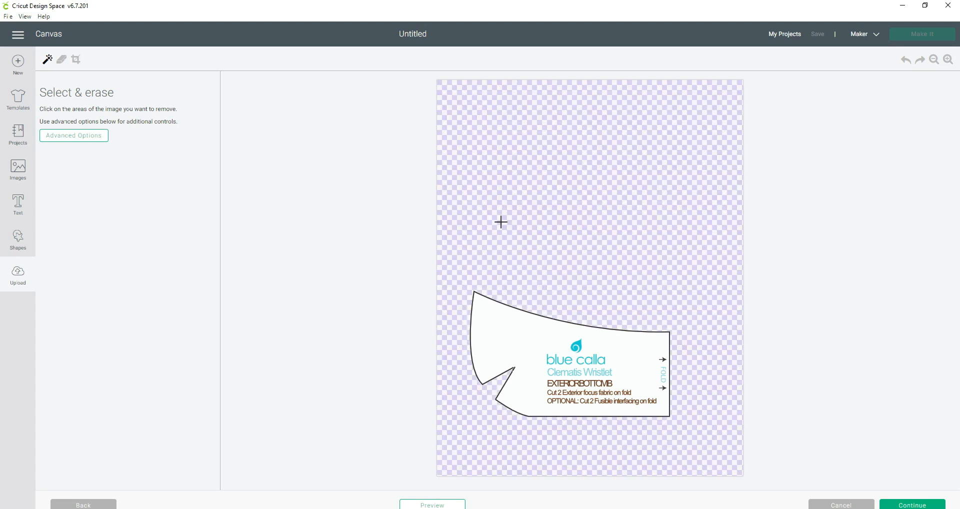
left_click(912, 504)
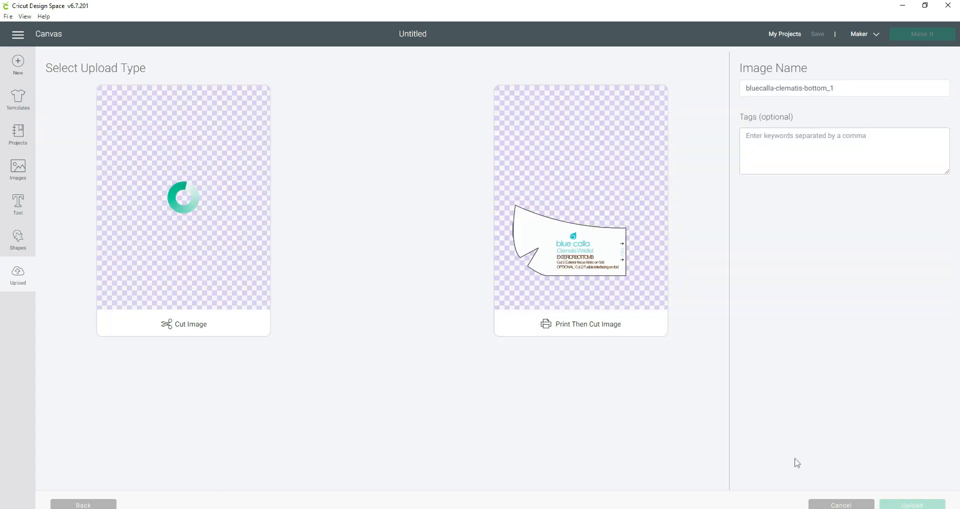
left_click(170, 320)
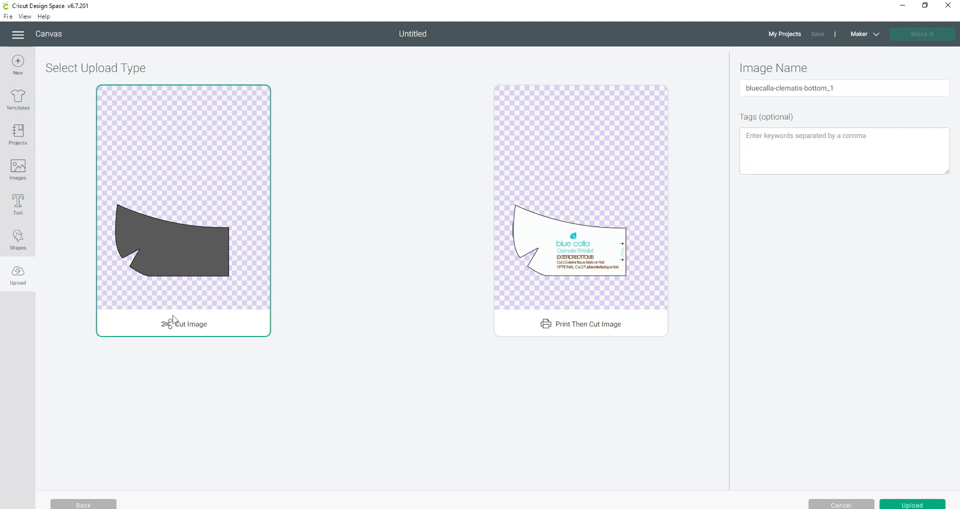
left_click(912, 504)
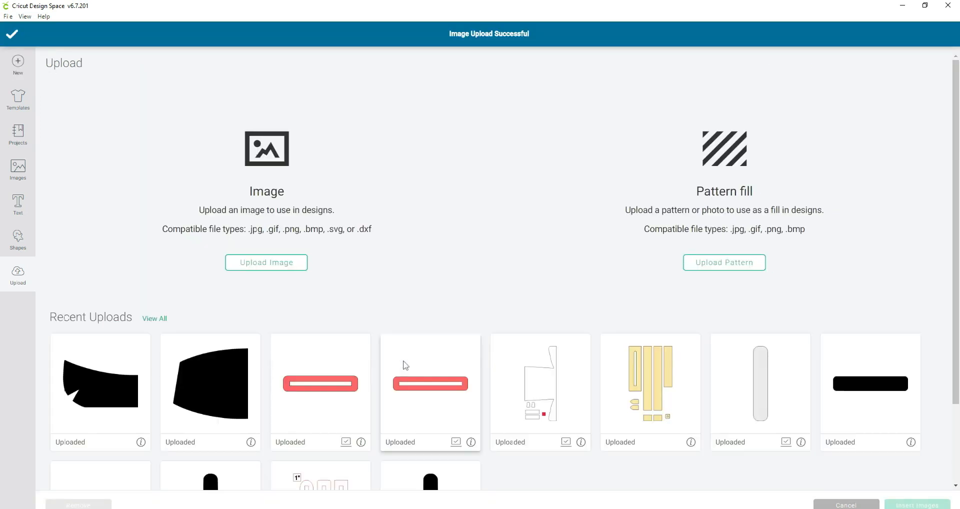
Step: Start a new image upload with bluecalla-clematis-lining_1 from the Desktop, set it as Complex and continue to the background-erasing stage
left_click(273, 264)
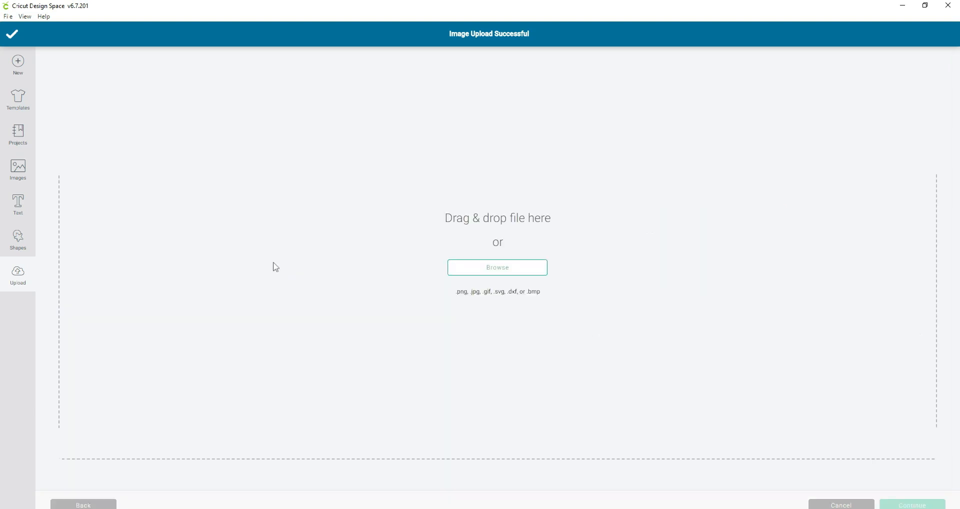
left_click(497, 269)
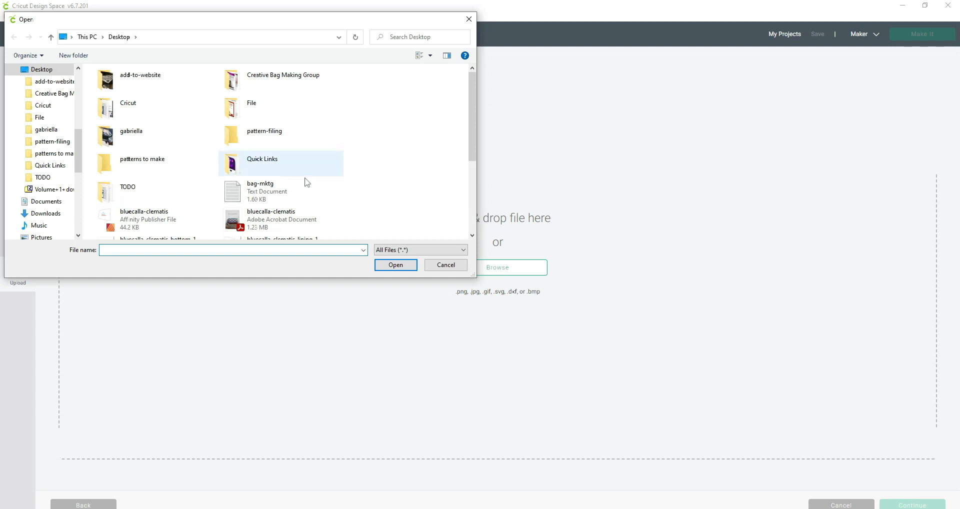
scroll(155, 213, "down", 3)
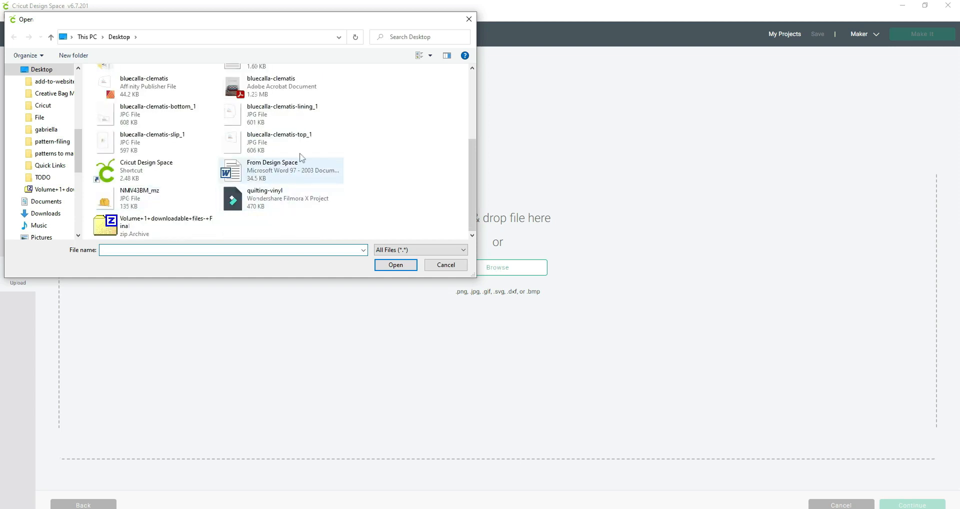
left_click(284, 113)
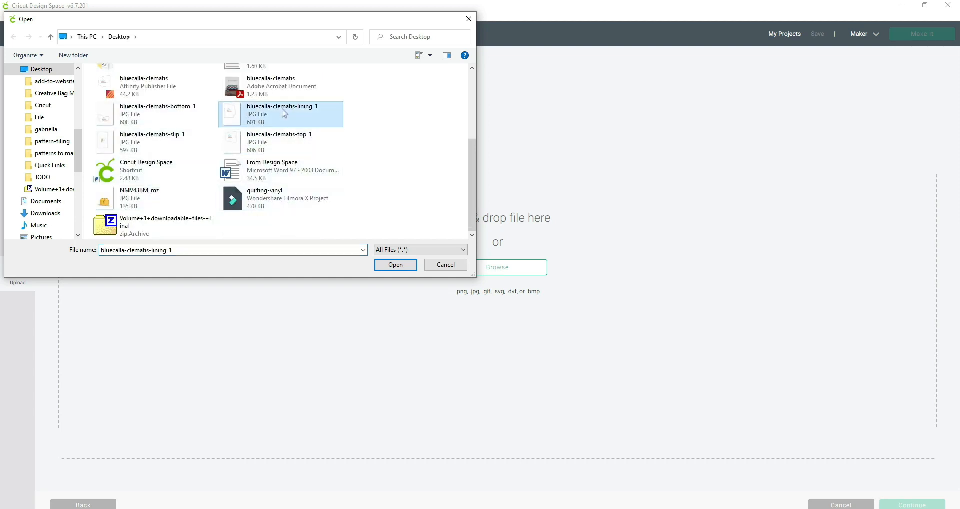
left_click(393, 267)
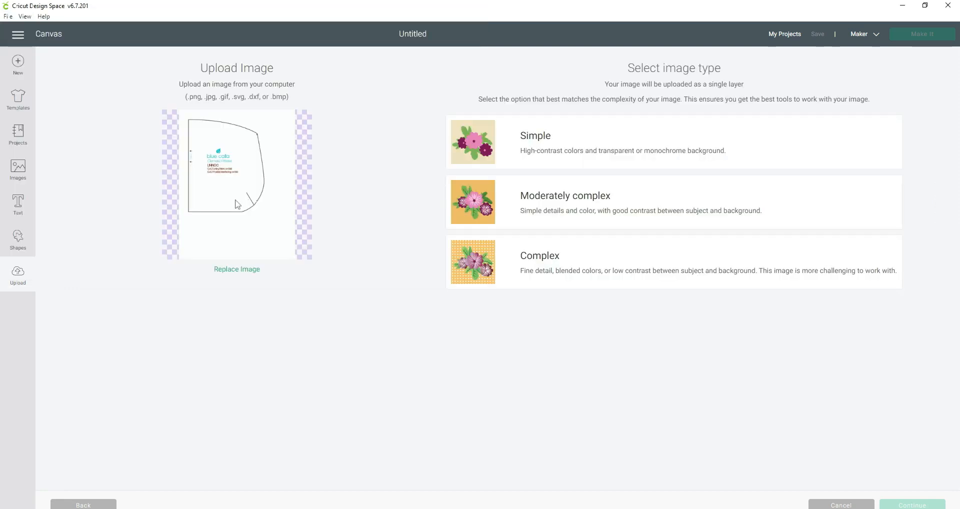
left_click(567, 272)
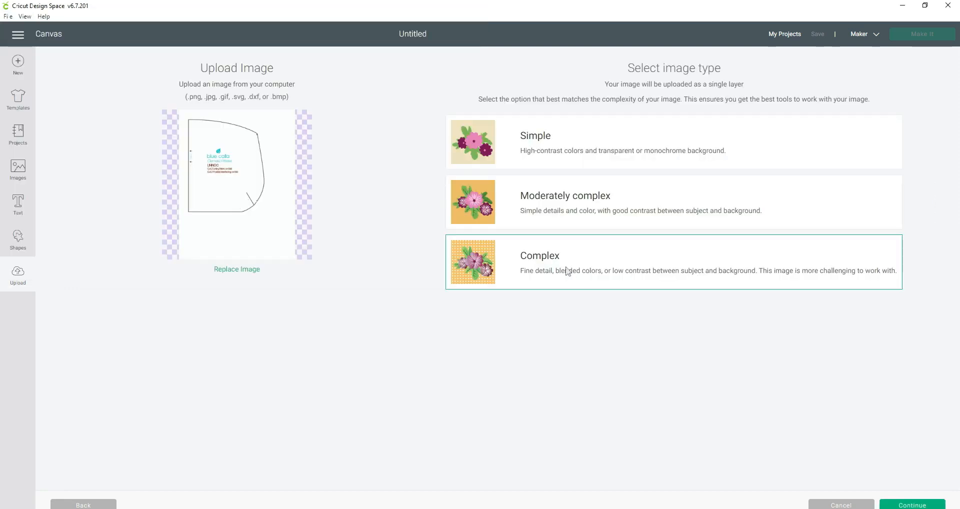
left_click(918, 505)
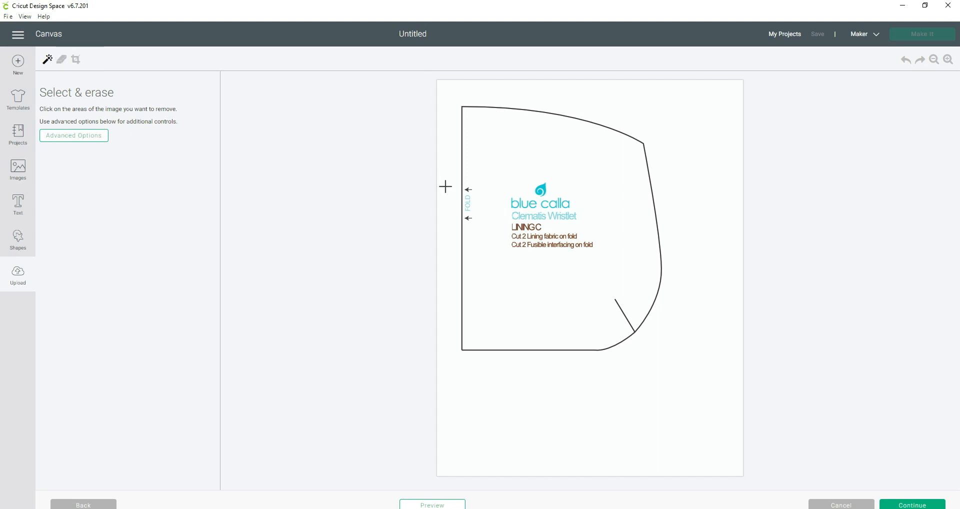
Step: Erase the white background around the Lining C piece and upload bluecalla-clematis-lining_1 as a Cut Image
left_click(445, 186)
left_click(907, 503)
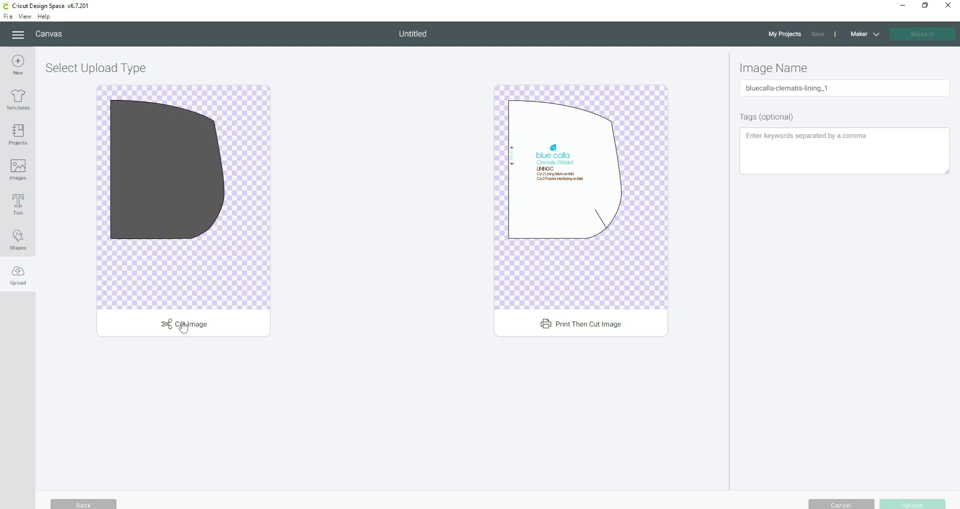
left_click(183, 324)
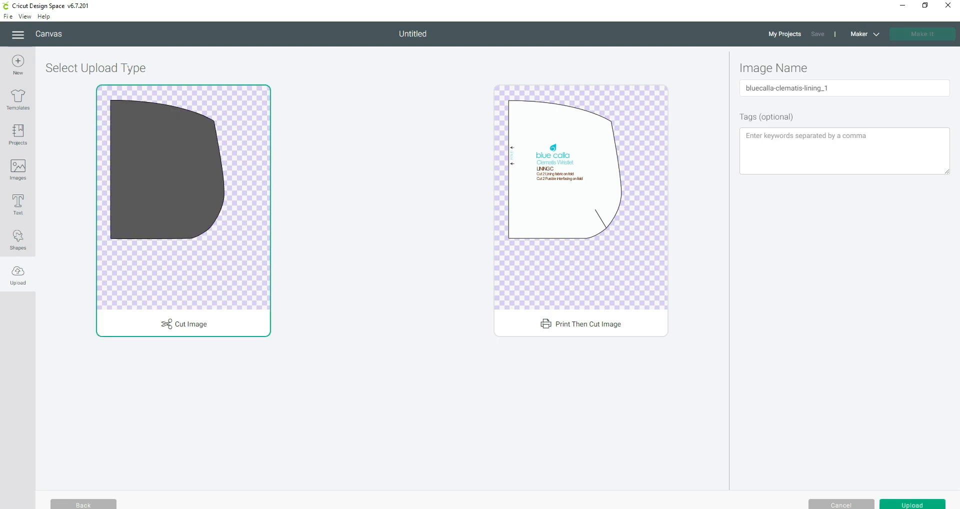
left_click(916, 505)
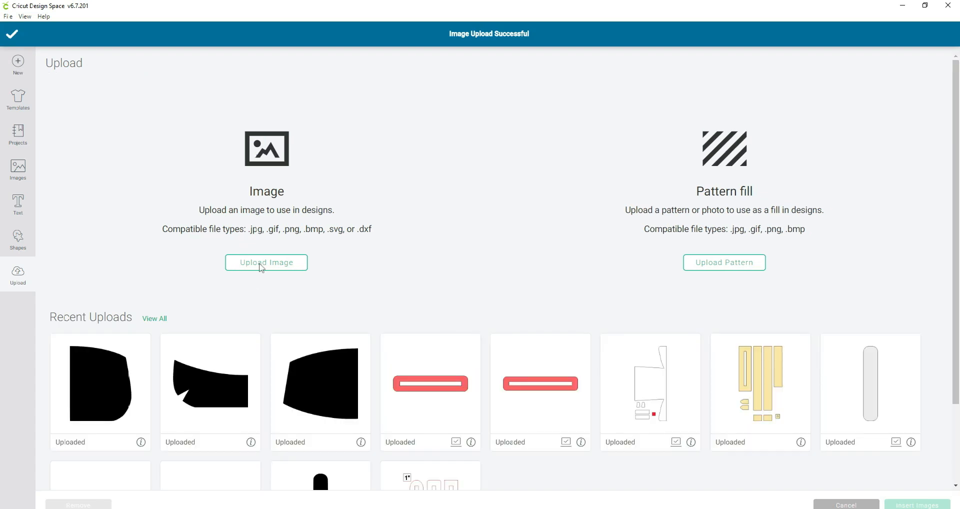
Step: Start a new image upload with bluecalla-clematis-slip_1 from the Desktop, set it as Complex and continue to the background-erasing stage
left_click(260, 263)
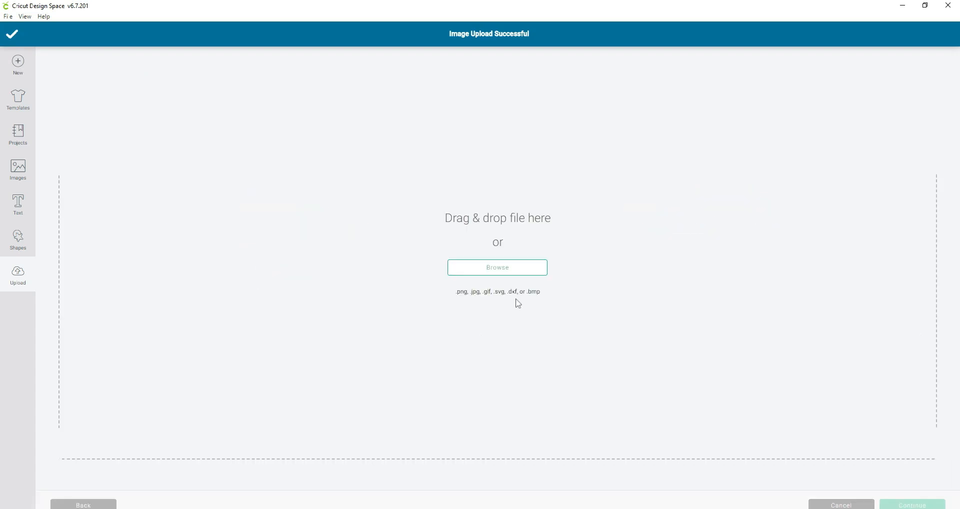
left_click(495, 266)
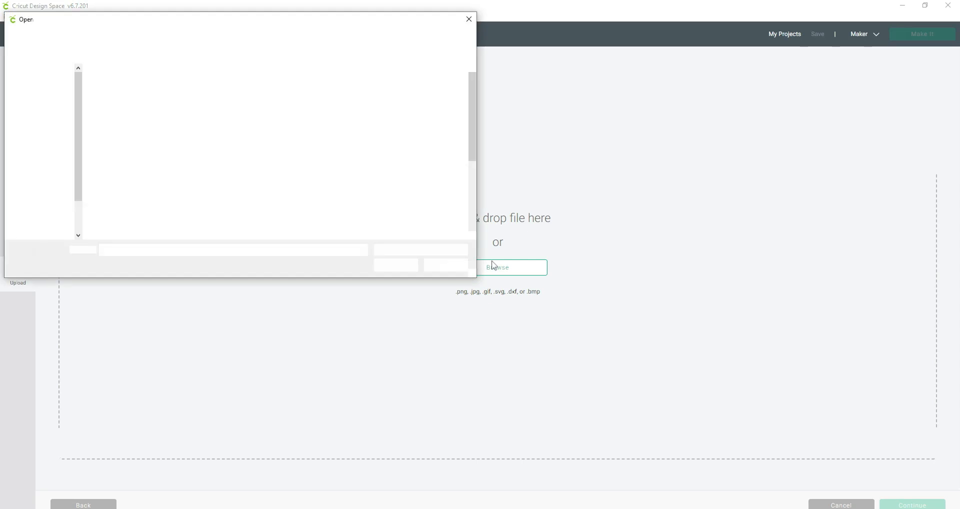
scroll(282, 198, "down", 1)
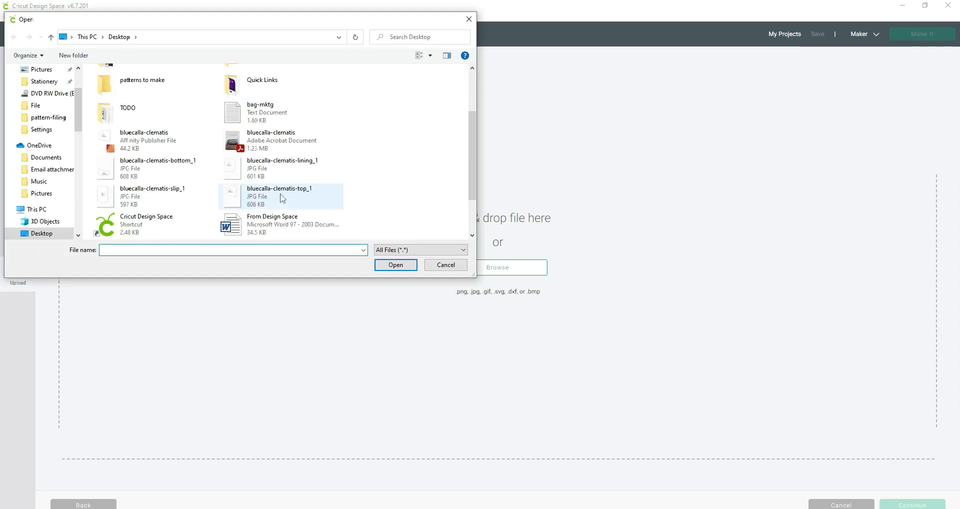
left_click(155, 196)
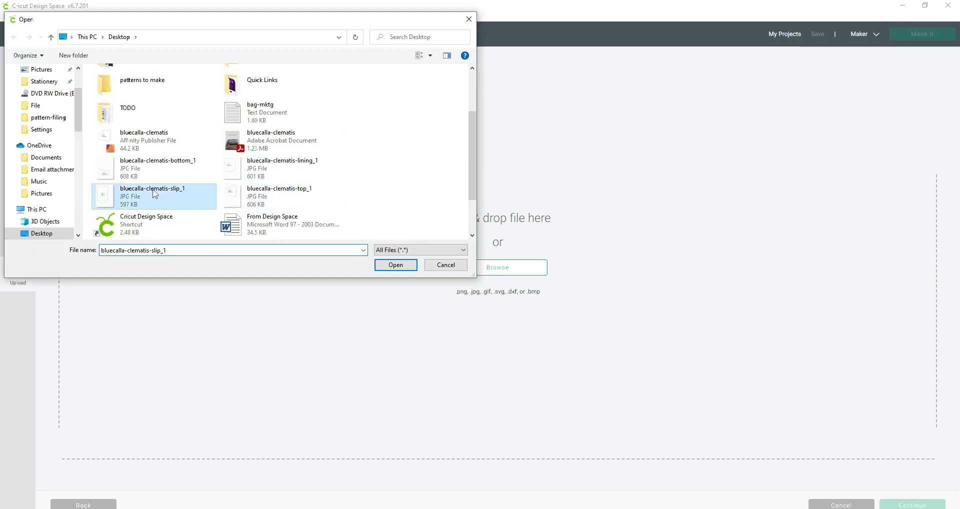
left_click(394, 269)
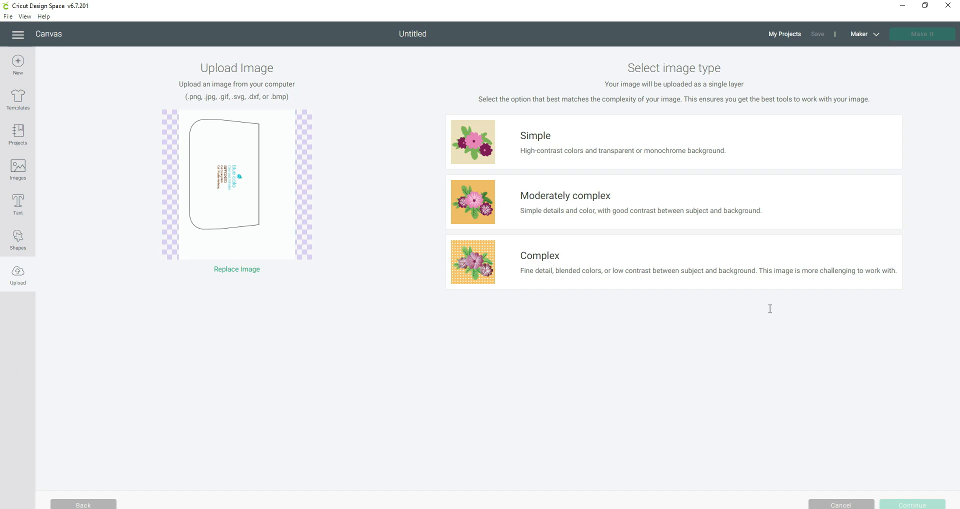
left_click(536, 269)
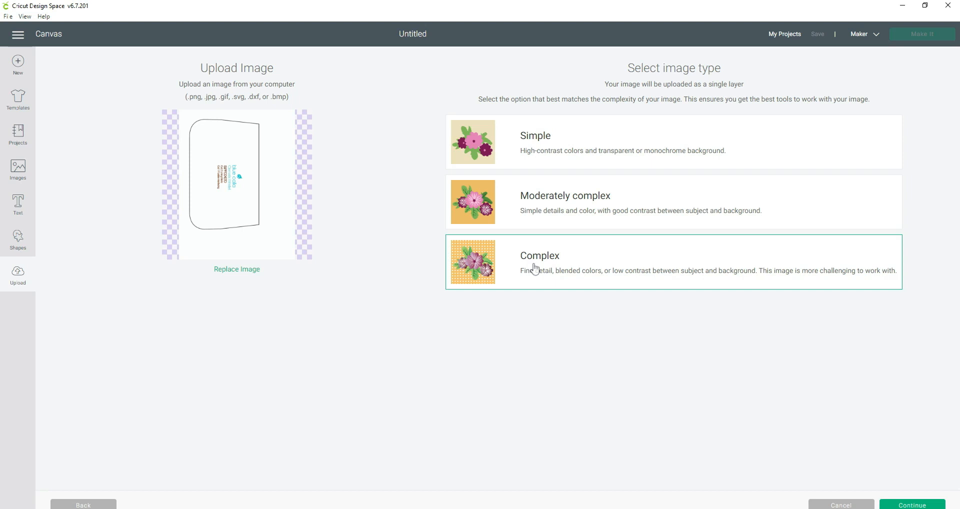
left_click(929, 505)
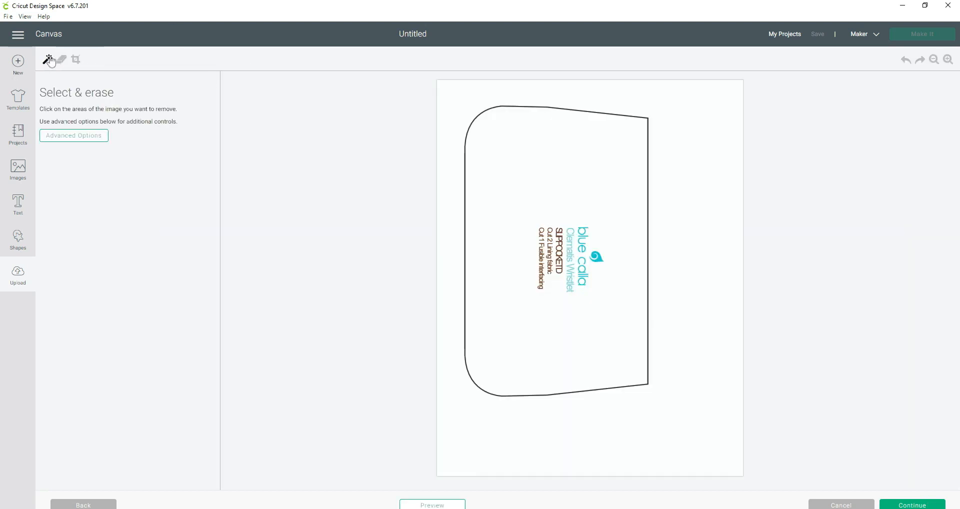
Step: Erase the white background around the Slip Pocket D piece and upload bluecalla-clematis-slip_1 as a Cut Image
left_click(458, 105)
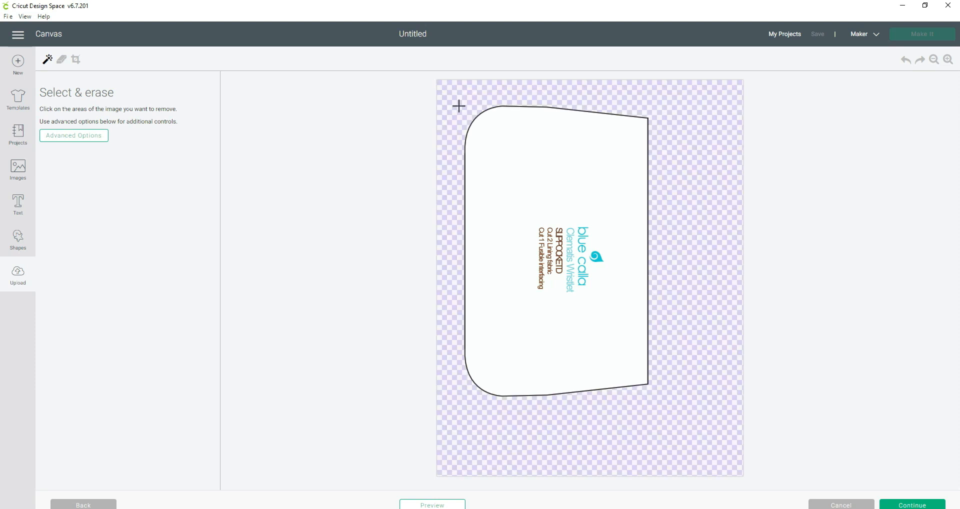
left_click(915, 505)
left_click(187, 331)
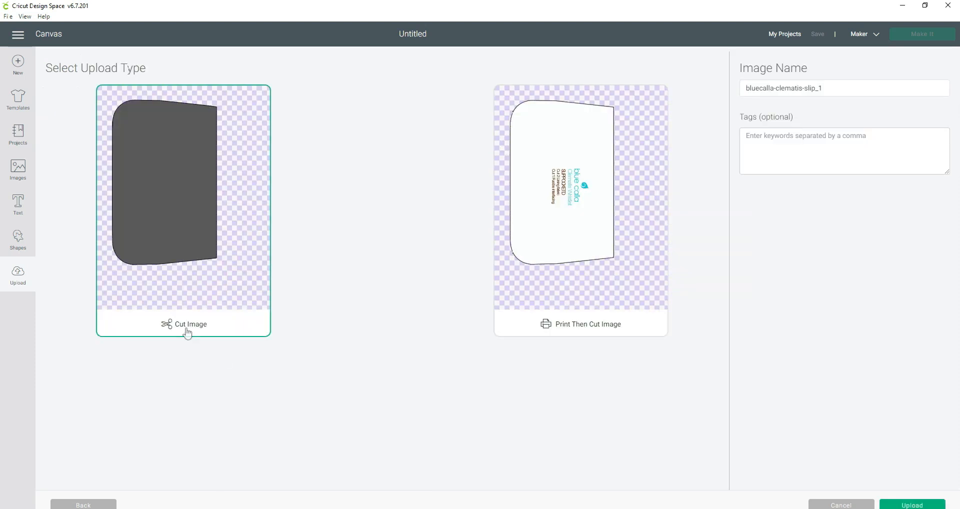
left_click(912, 505)
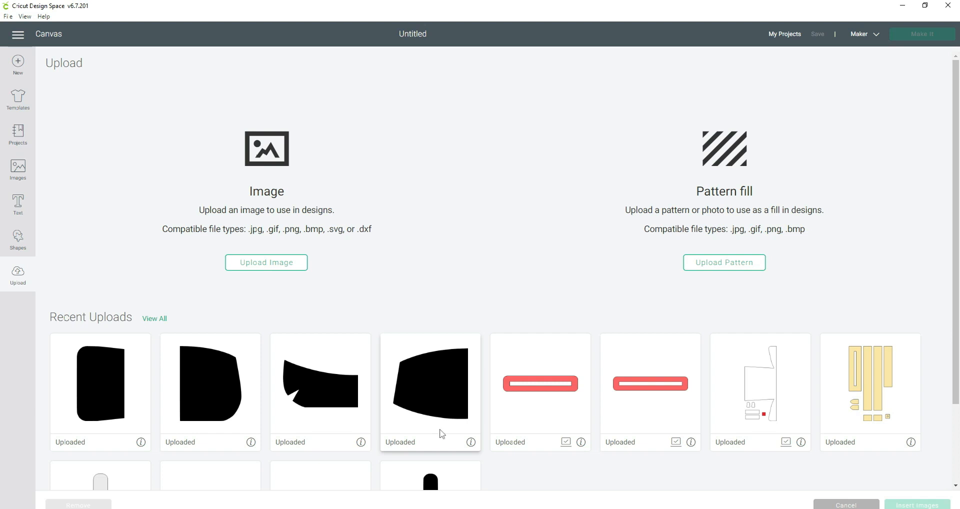
Step: Insert the uploaded slip pocket image on the canvas and duplicate it
left_click(101, 393)
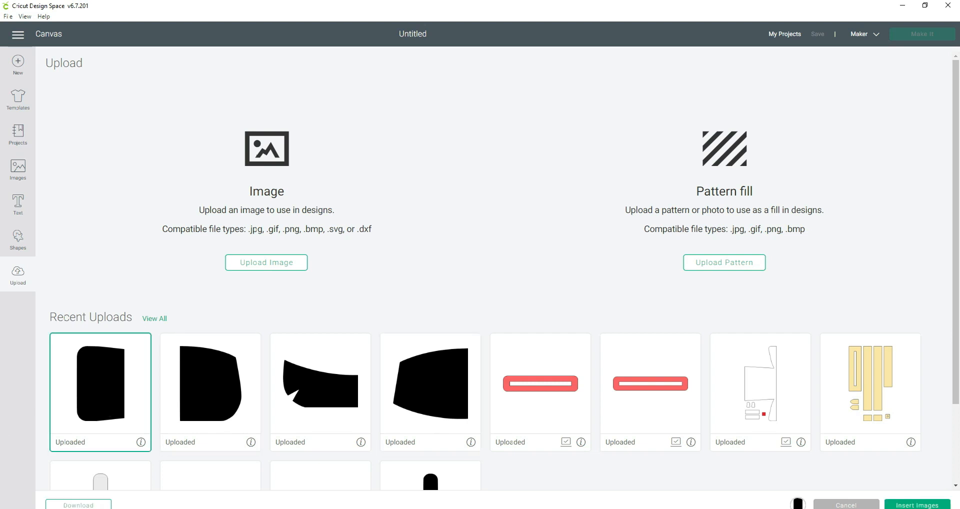
left_click(917, 504)
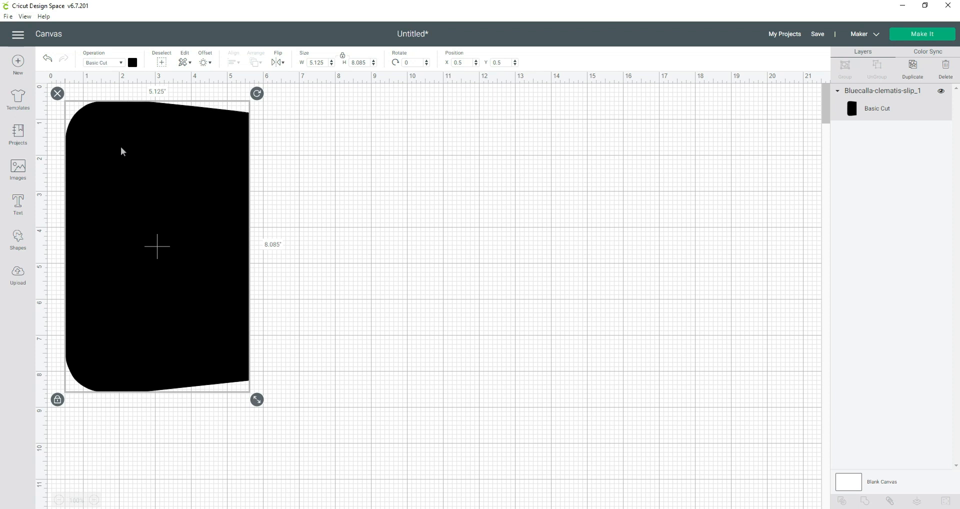
right_click(136, 167)
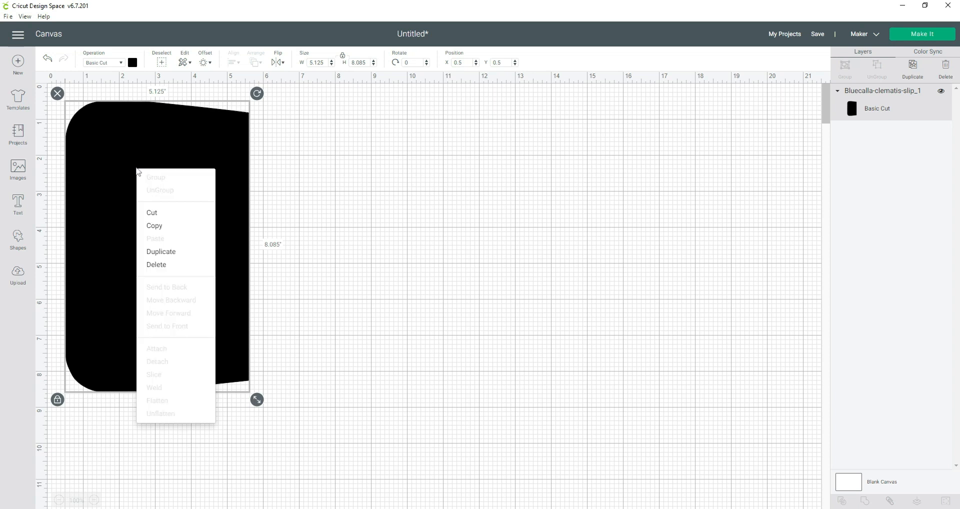
left_click(161, 251)
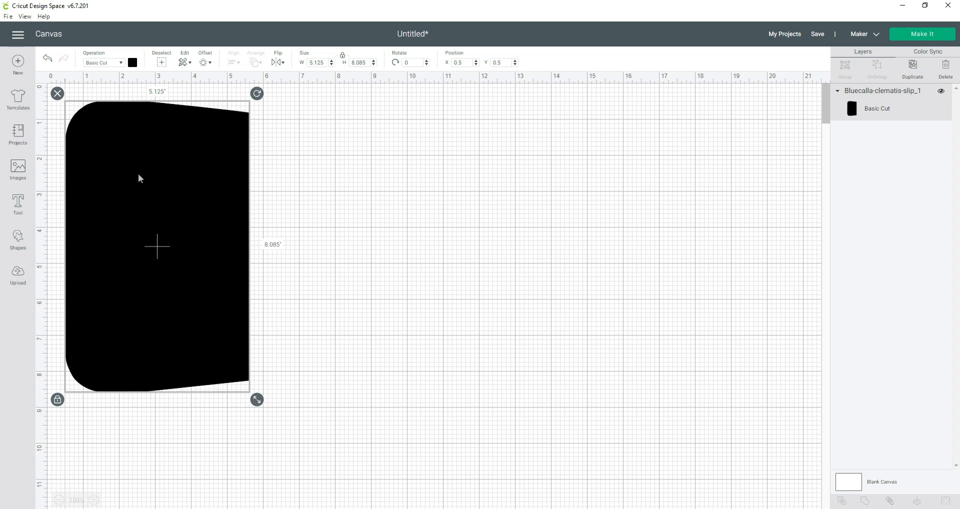
Step: Arrange the two slip pocket pieces side by side on the canvas with a narrow gap between them
left_click_drag(212, 203, 337, 198)
left_click_drag(121, 165, 124, 165)
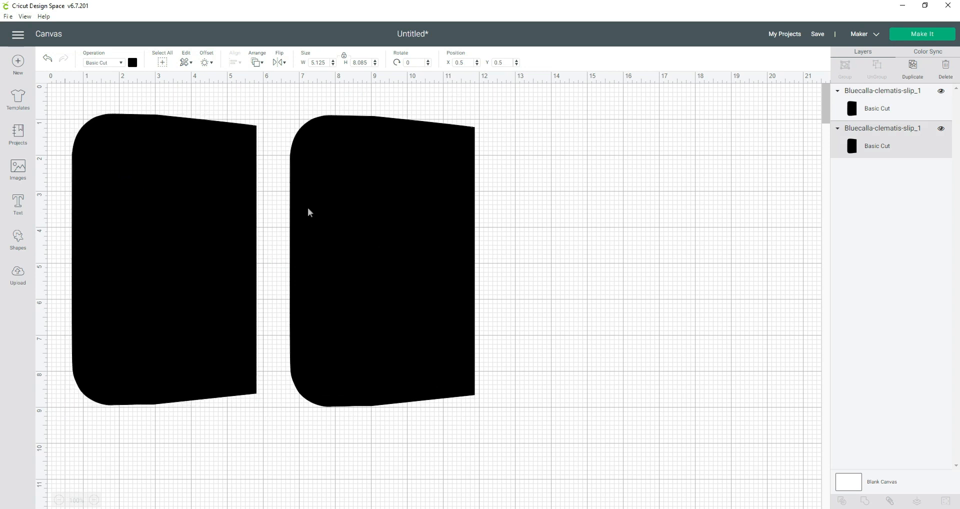
left_click_drag(297, 210, 287, 211)
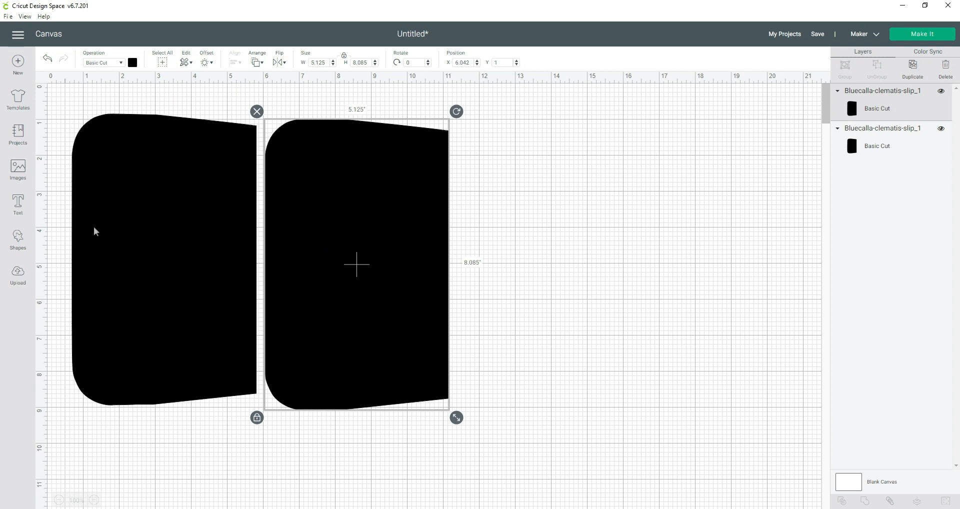
left_click_drag(189, 277, 194, 278)
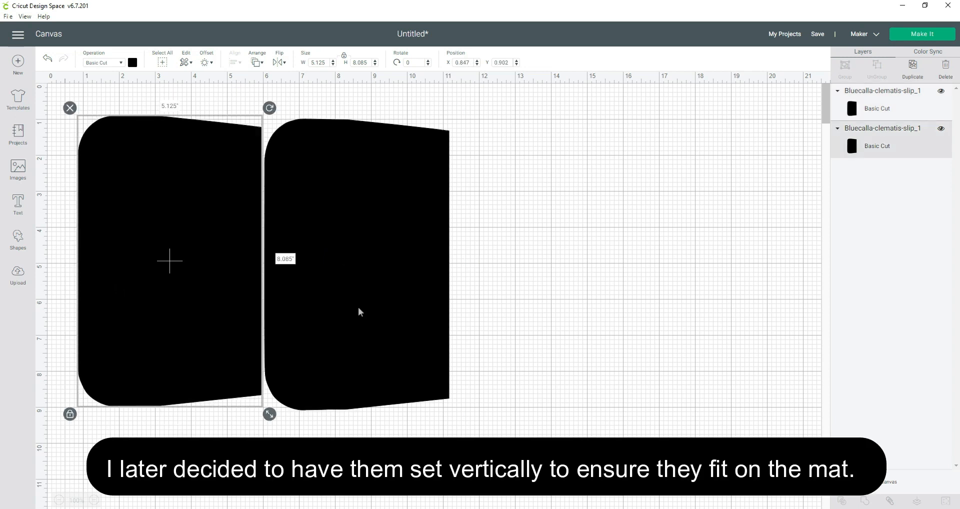
left_click_drag(357, 307, 359, 307)
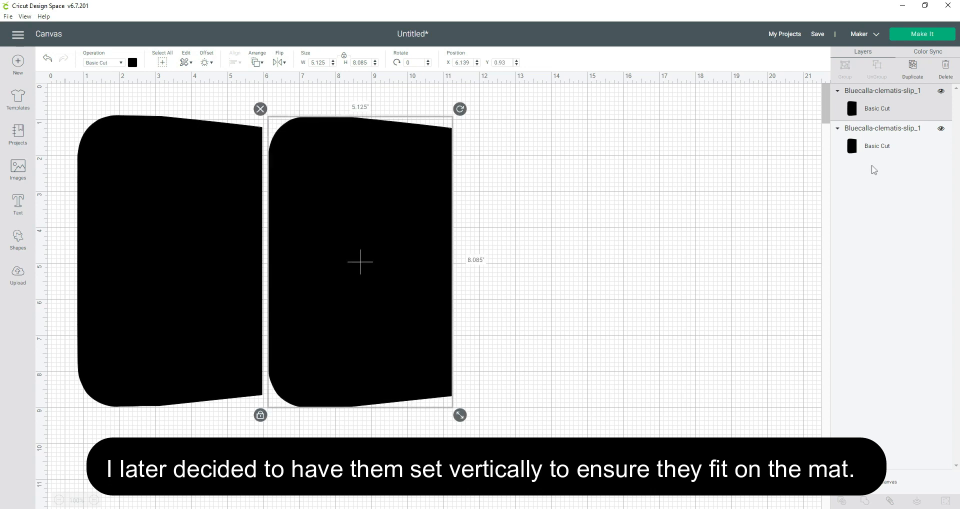
Step: Save the project with the title "slip pocket" in a new collection named "Blue Call Tutorial"
left_click(818, 35)
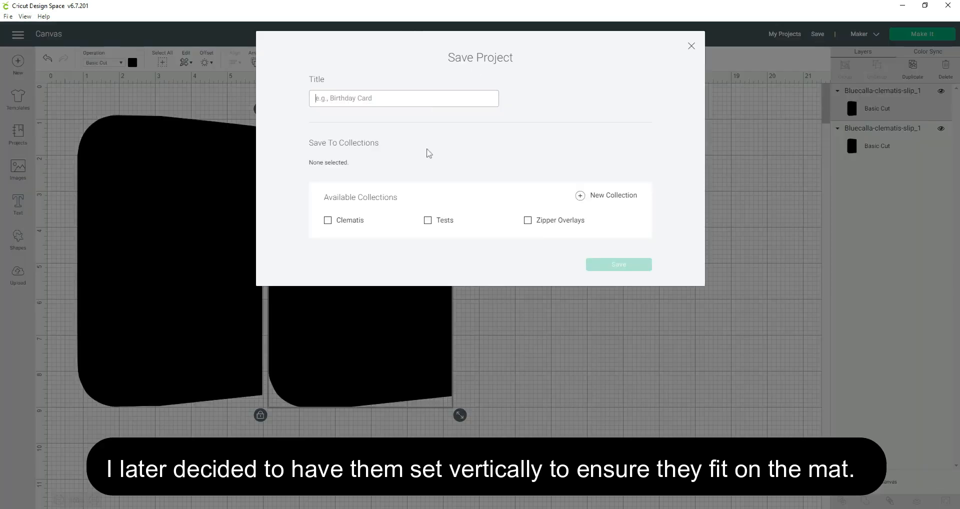
left_click(582, 198)
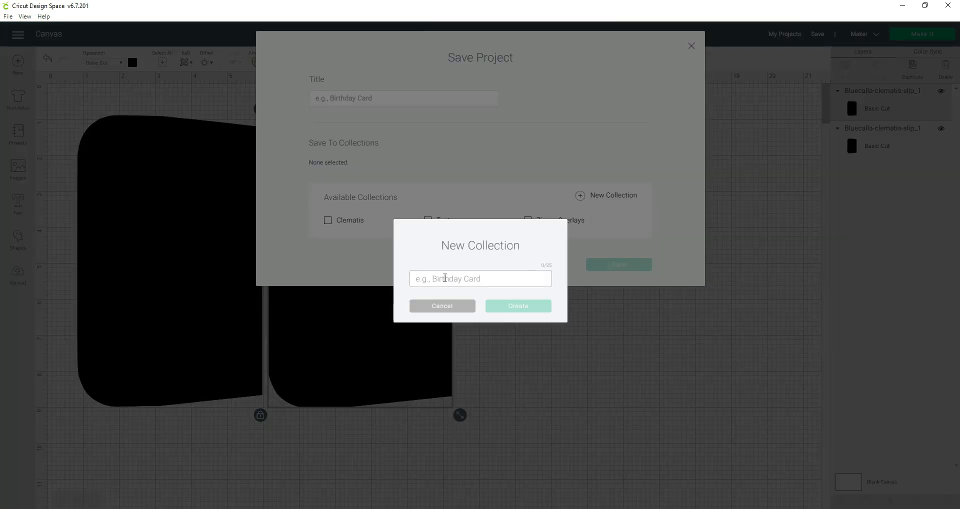
type("Blue")
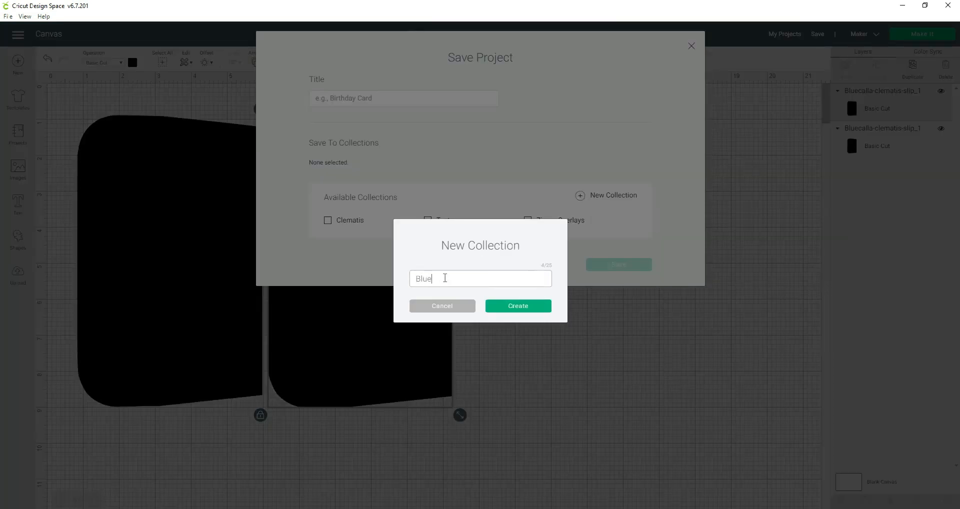
type(" Call Tutorial")
left_click(512, 307)
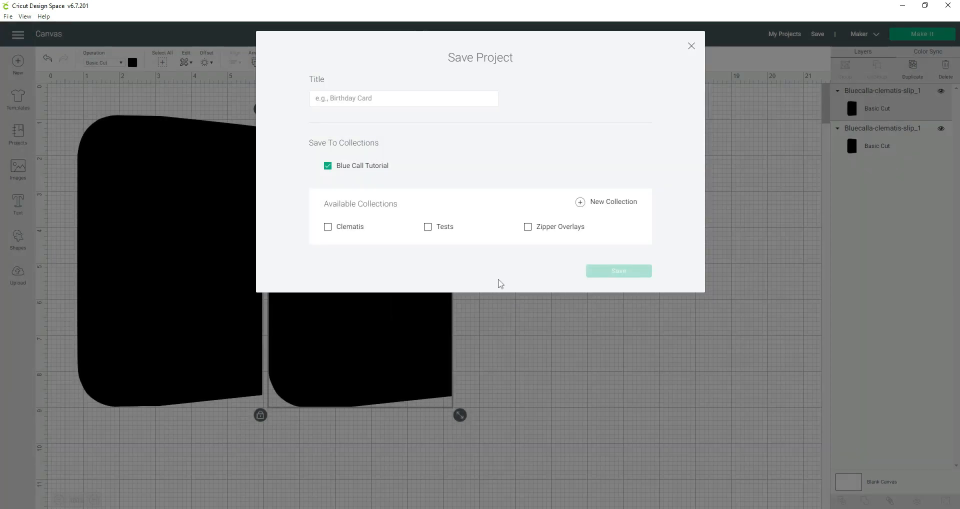
left_click(332, 98)
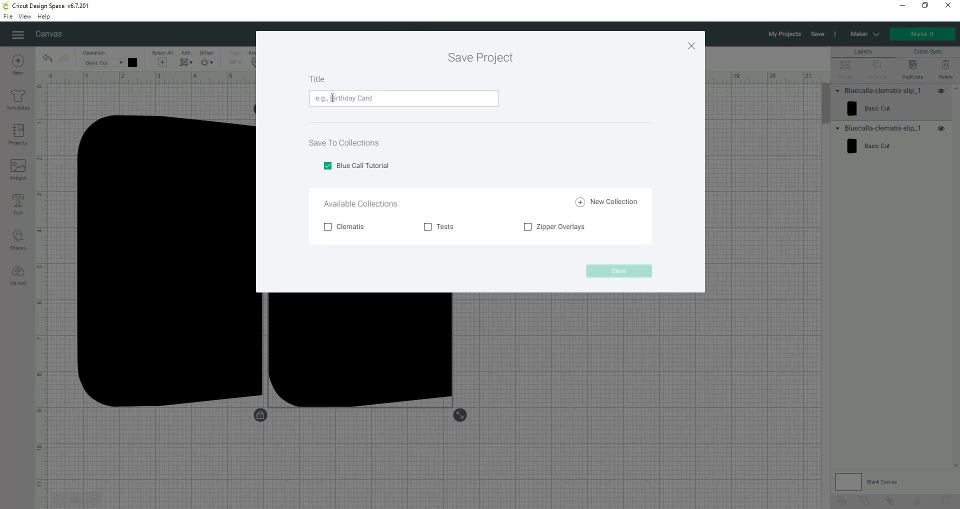
type("slip pocket")
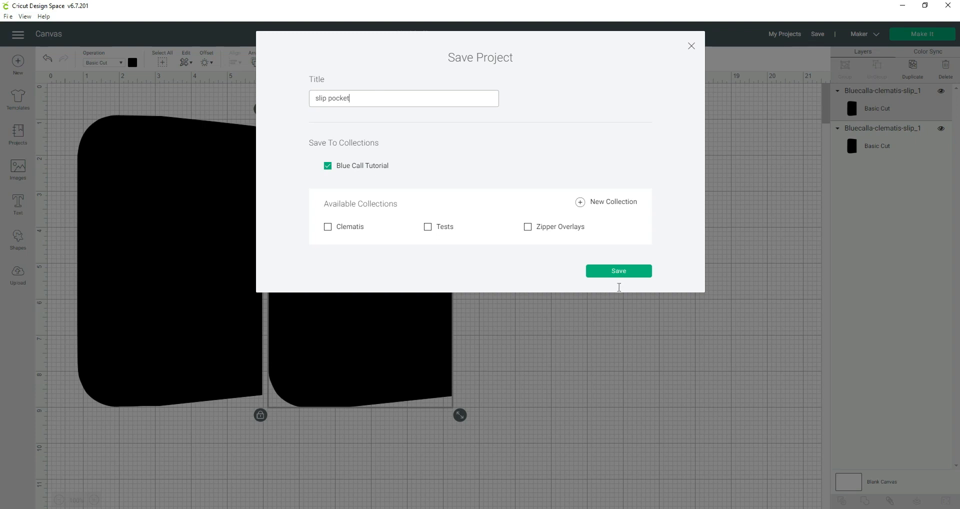
left_click(623, 271)
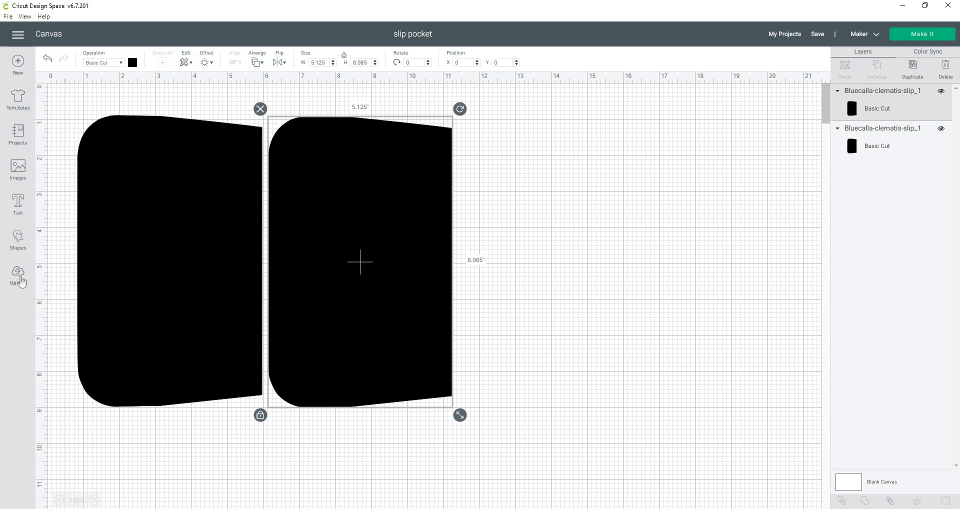
Step: Start a new project and insert the uploaded lining image bluecalla-clematis-lining_1 on the canvas
left_click(17, 63)
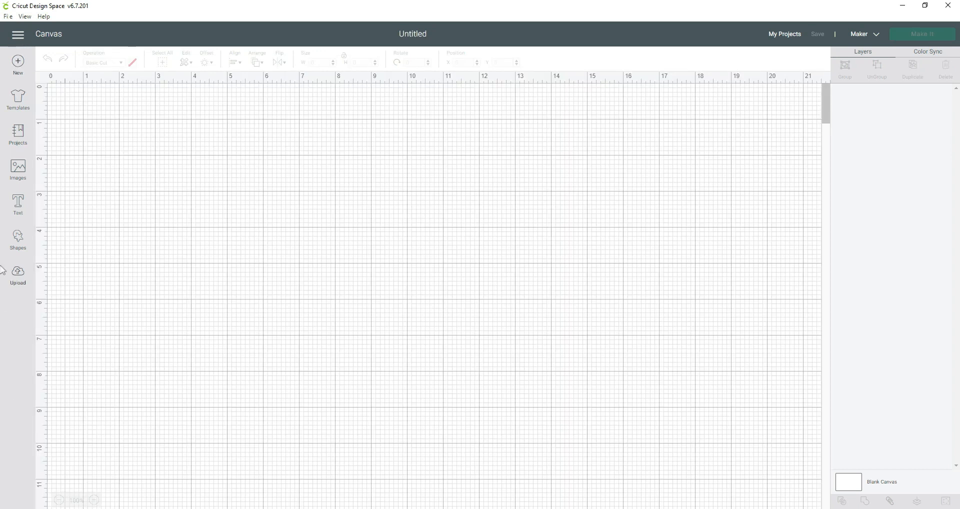
left_click(18, 274)
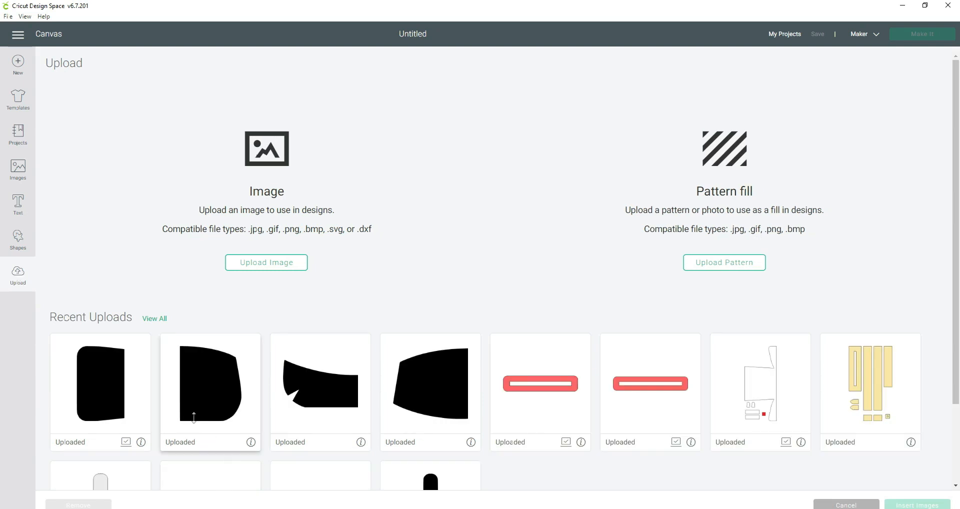
left_click(212, 399)
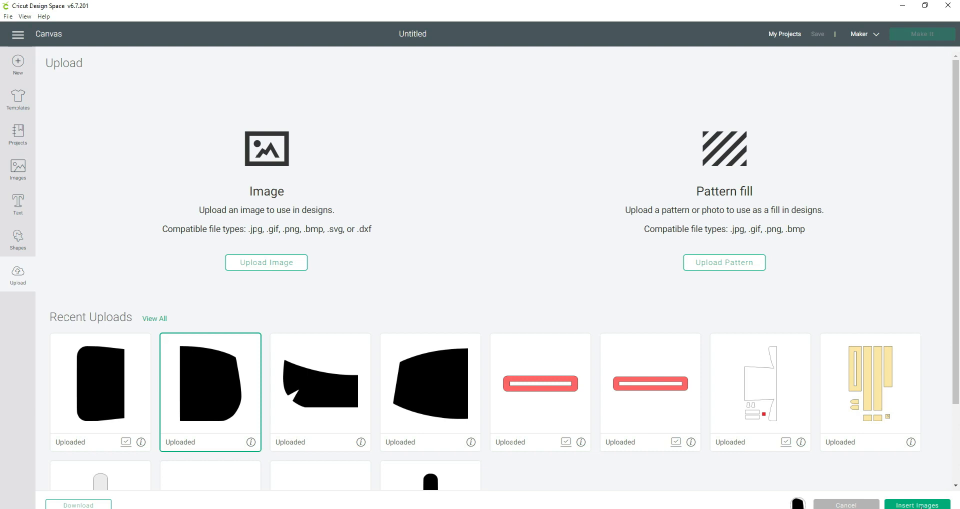
left_click(916, 505)
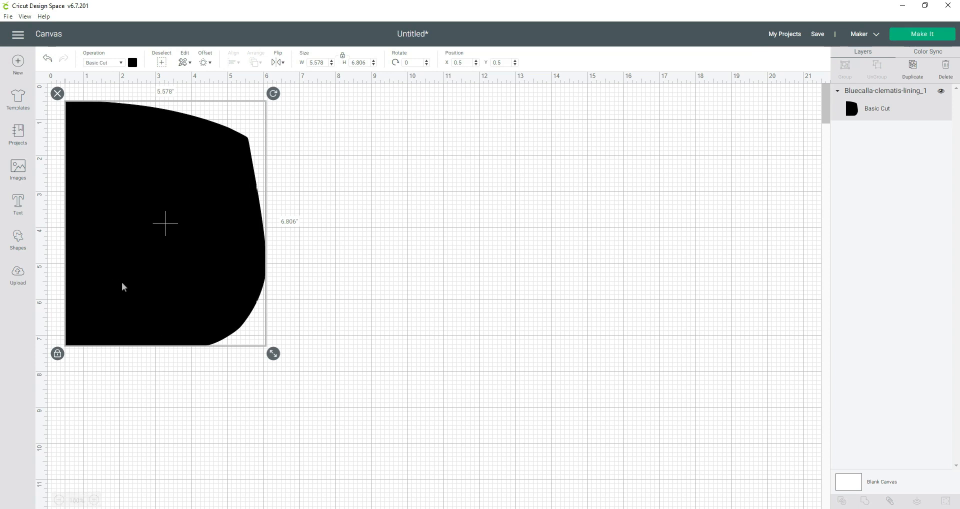
Step: Move the lining piece to about X 7.181, Y 0.903, duplicate it and place the copy beside its straight edge
left_click_drag(122, 282, 358, 323)
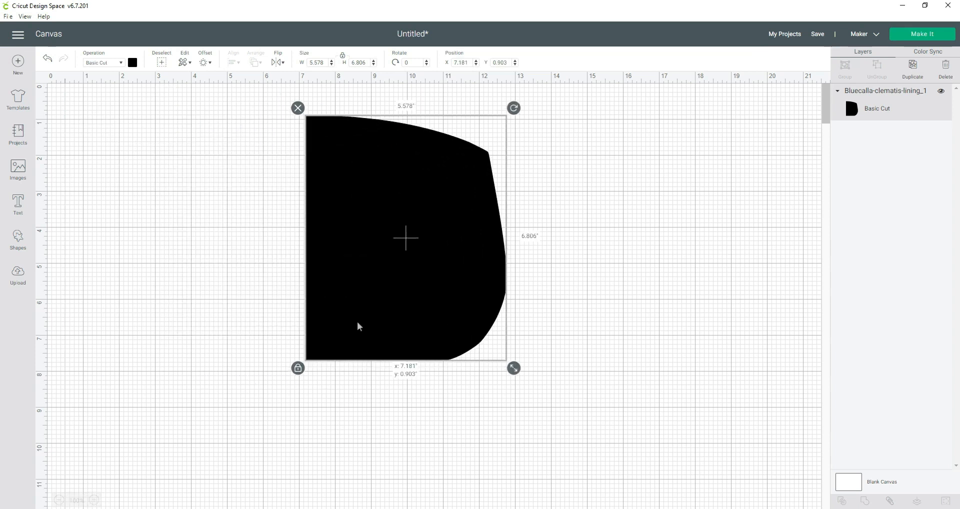
right_click(356, 322)
left_click(391, 279)
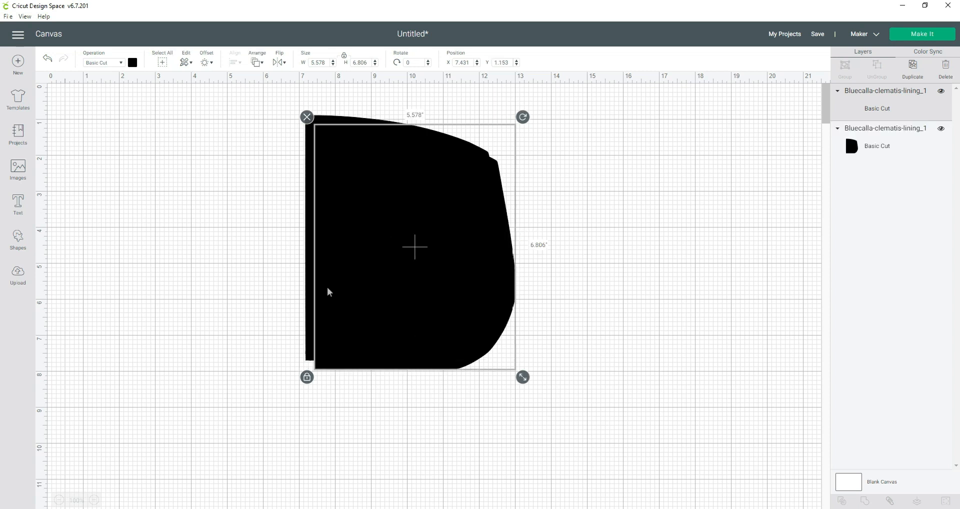
left_click_drag(327, 291, 178, 253)
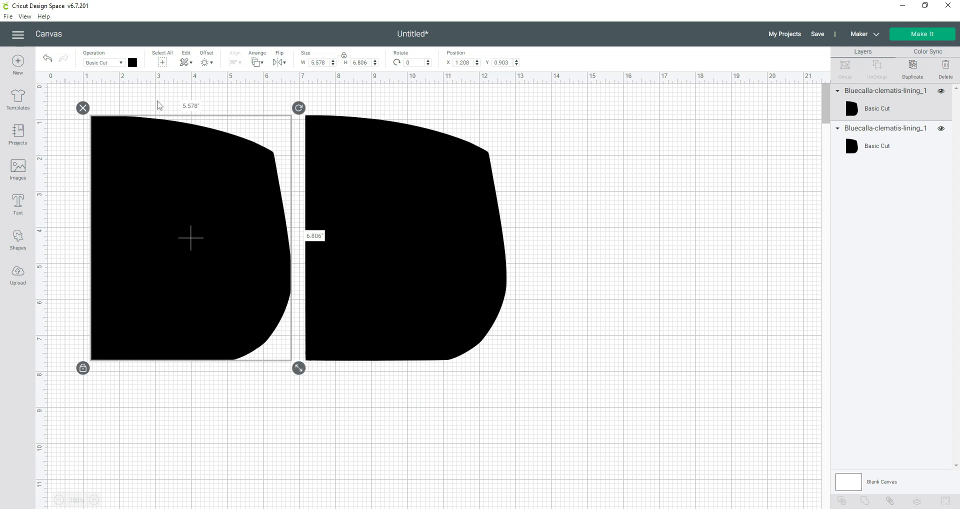
Step: Flip the duplicated lining piece horizontally and change its material color to light blue
left_click(283, 64)
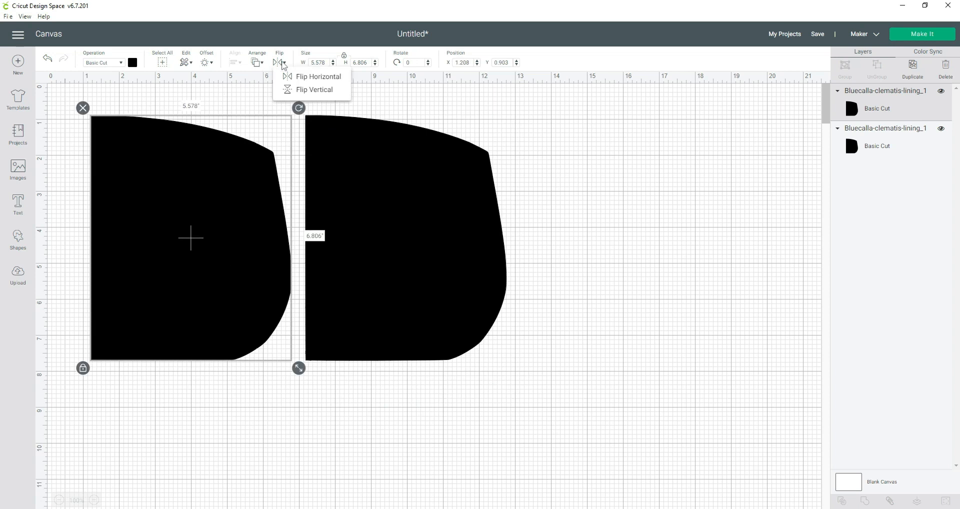
left_click(324, 78)
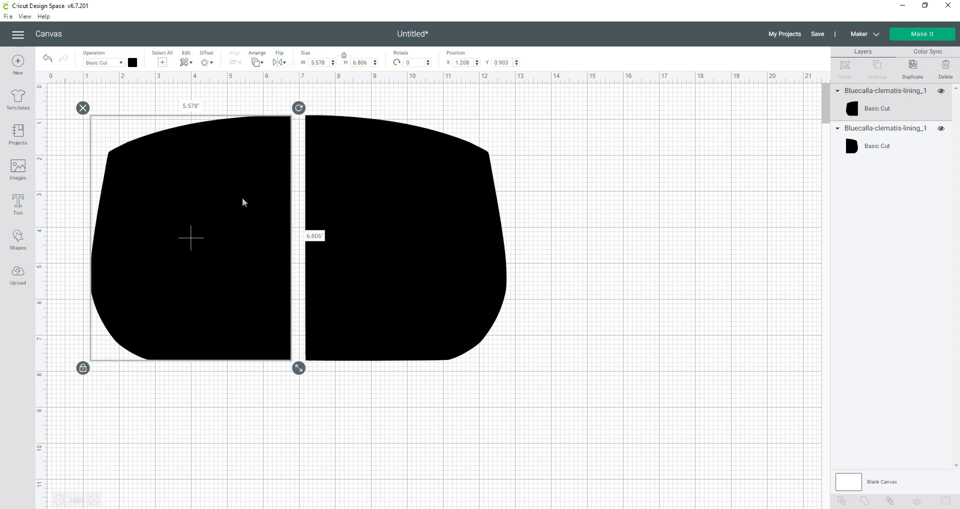
left_click(132, 62)
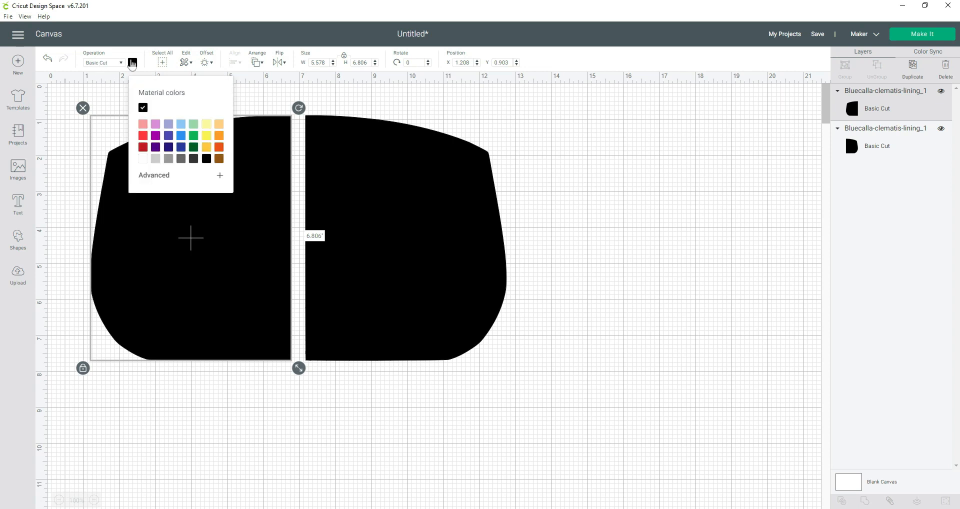
left_click(181, 129)
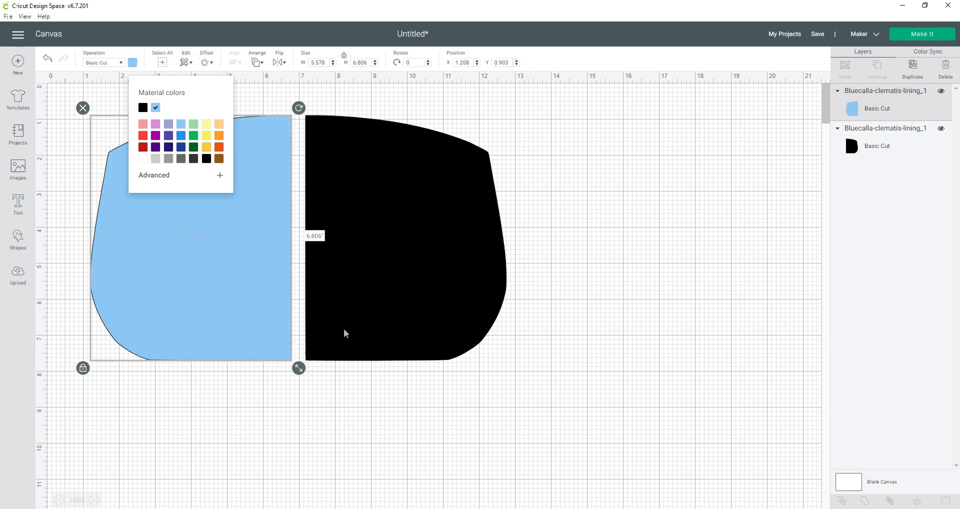
Step: Move the black lining half toward the blue half's straight edge, to about X 6.719, and inspect the seam up close
left_click_drag(308, 319, 295, 319)
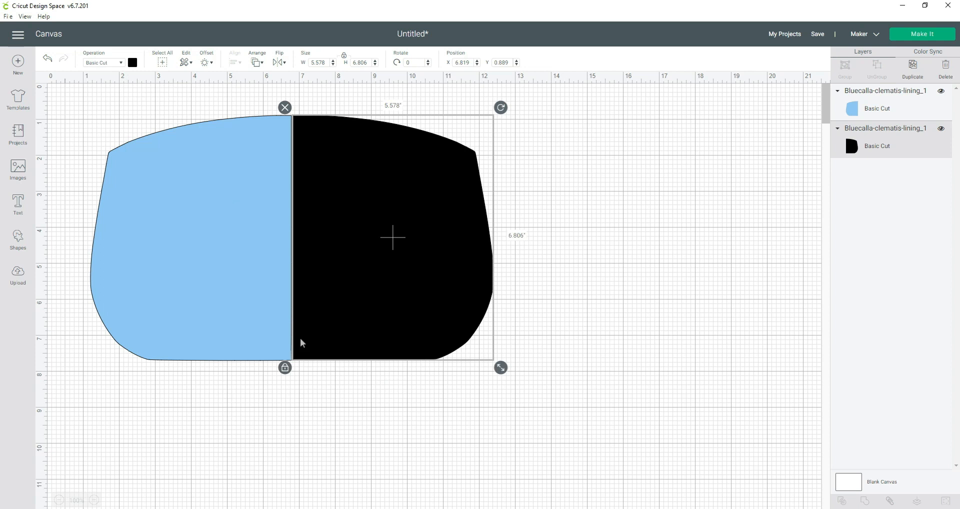
key("Left")
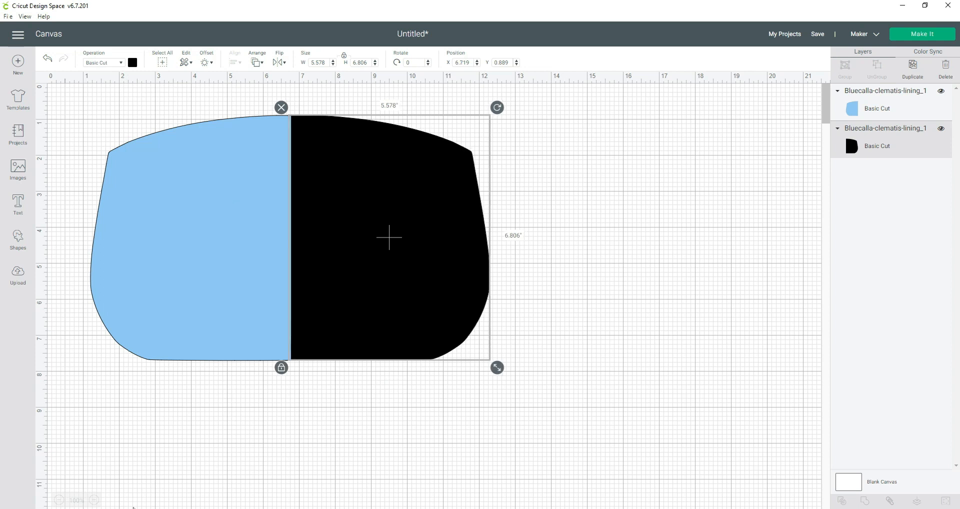
left_click(94, 500)
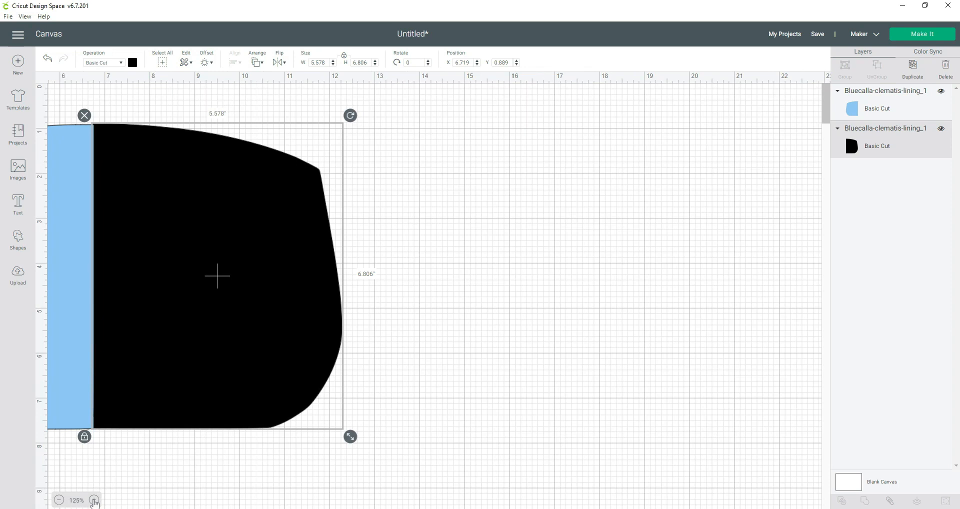
left_click(294, 482)
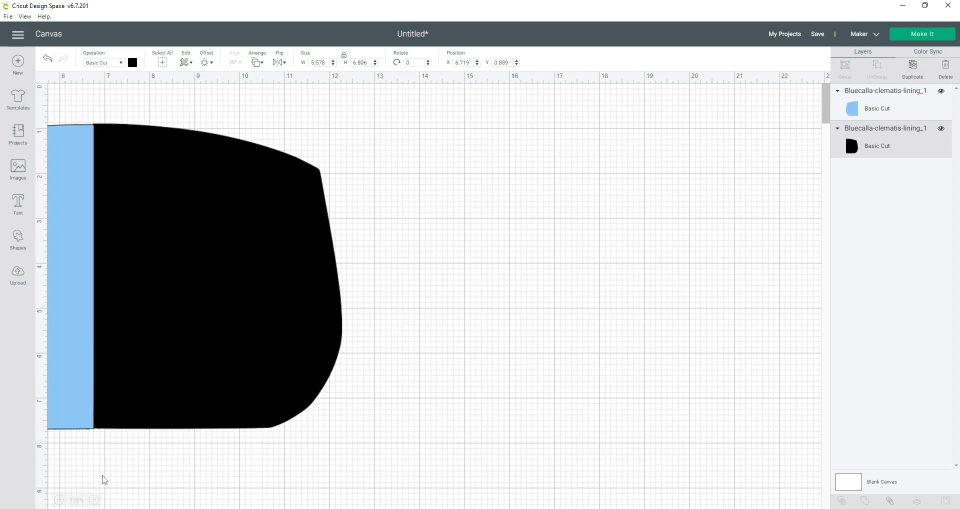
left_click(218, 276)
left_click_drag(210, 508, 172, 507)
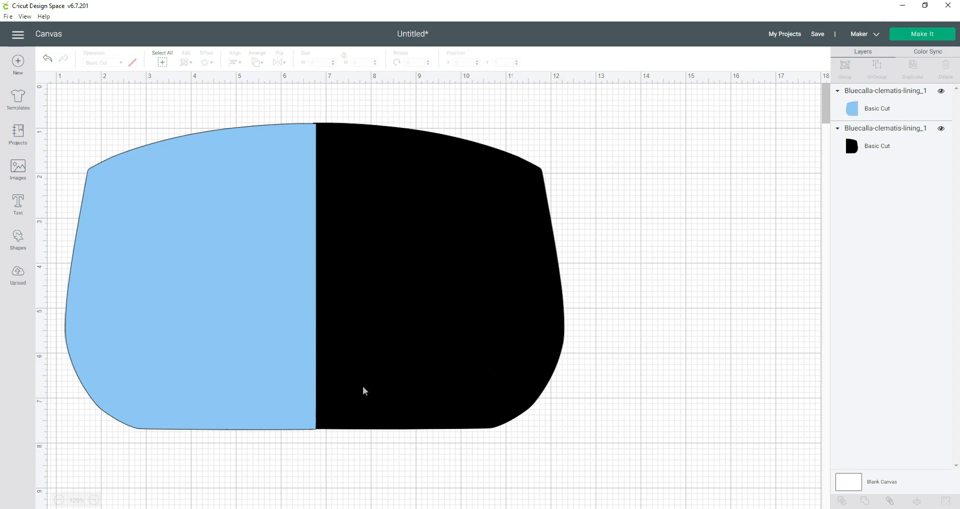
Step: Reposition the black lining half beside the blue half's straight edge by setting its X position to 6.805
left_click(353, 306)
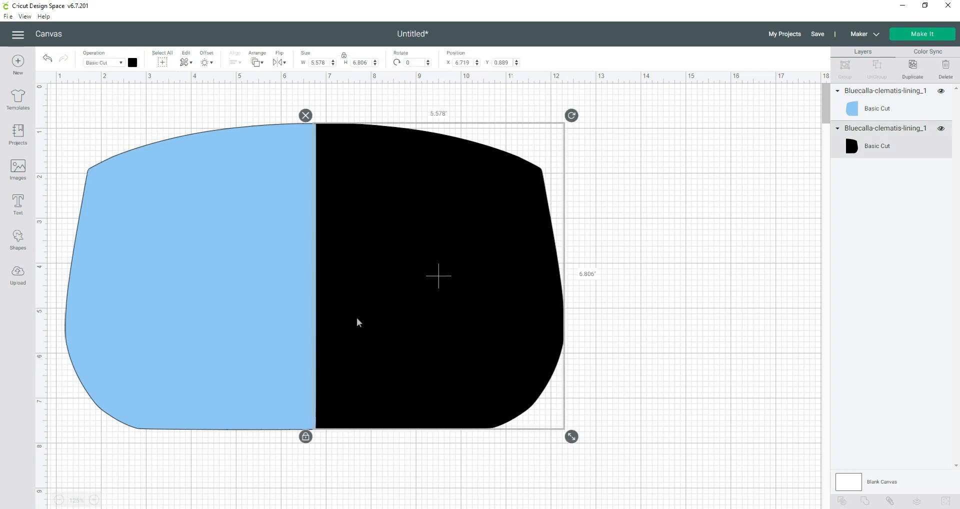
left_click_drag(362, 319, 359, 316)
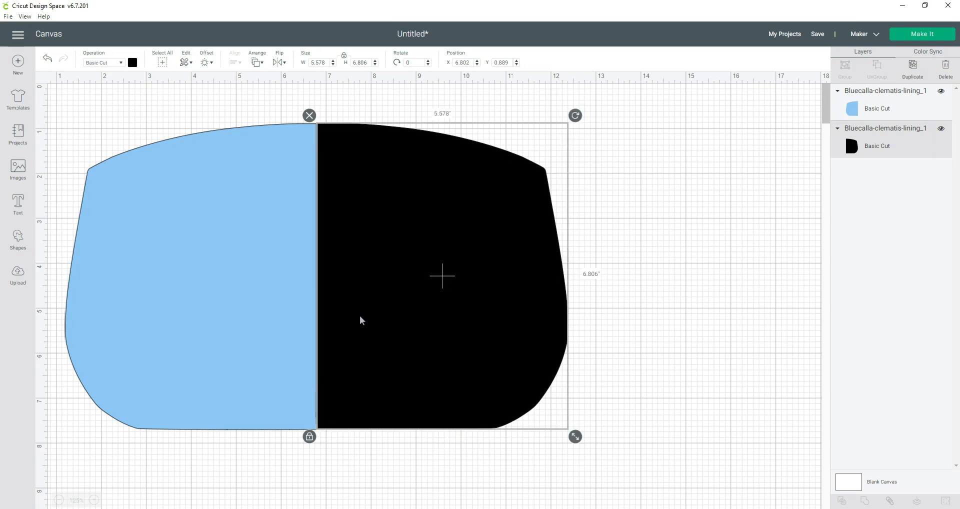
left_click(335, 458)
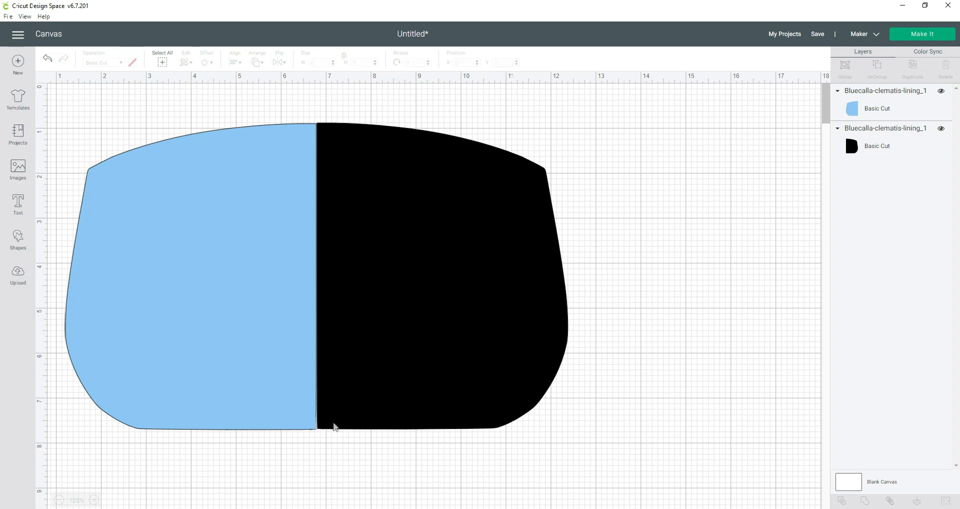
left_click(333, 424)
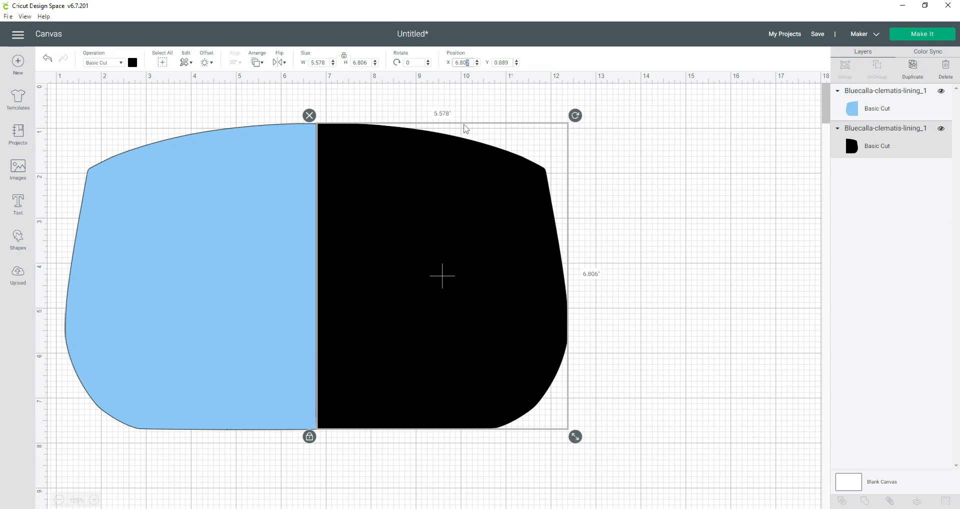
type("5")
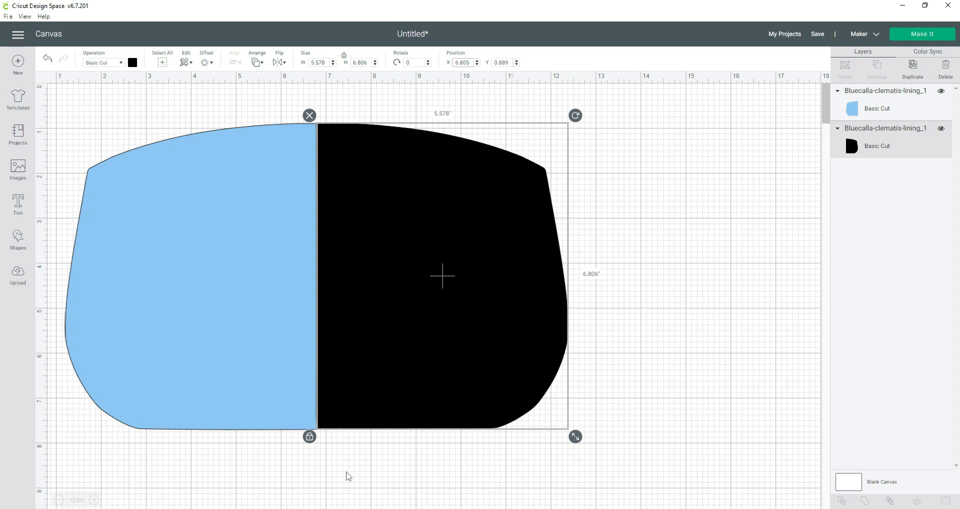
left_click(348, 476)
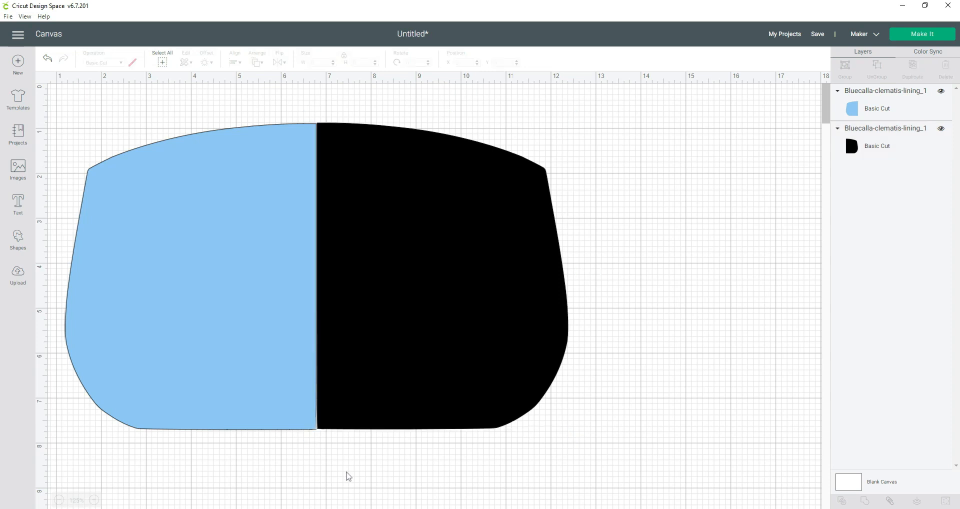
left_click(331, 413)
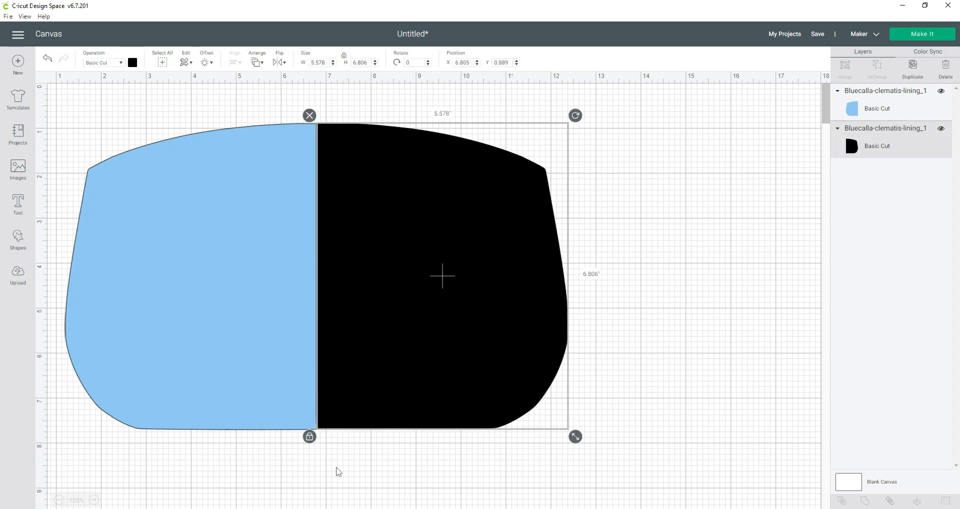
left_click(352, 492)
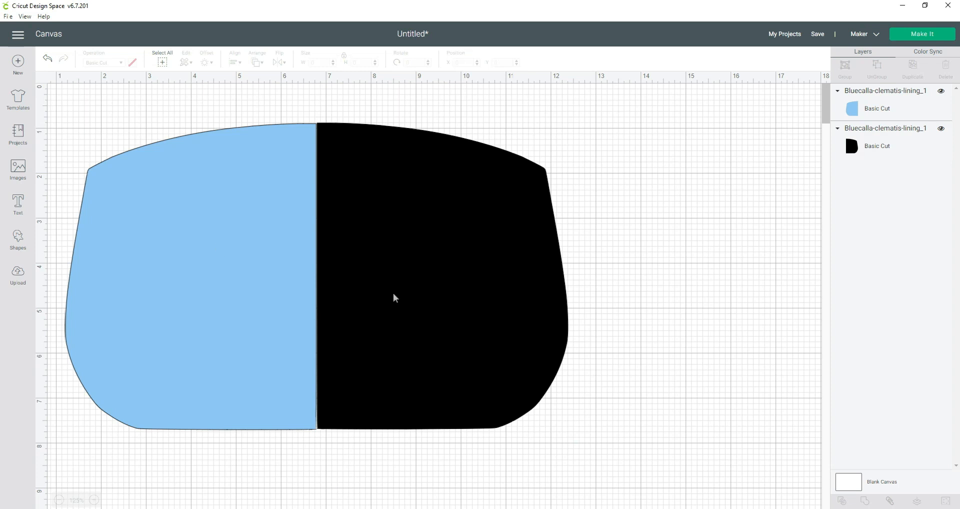
Step: Align the top edges of the blue and black lining halves with each other
left_click(216, 242)
left_click(411, 323, "shift")
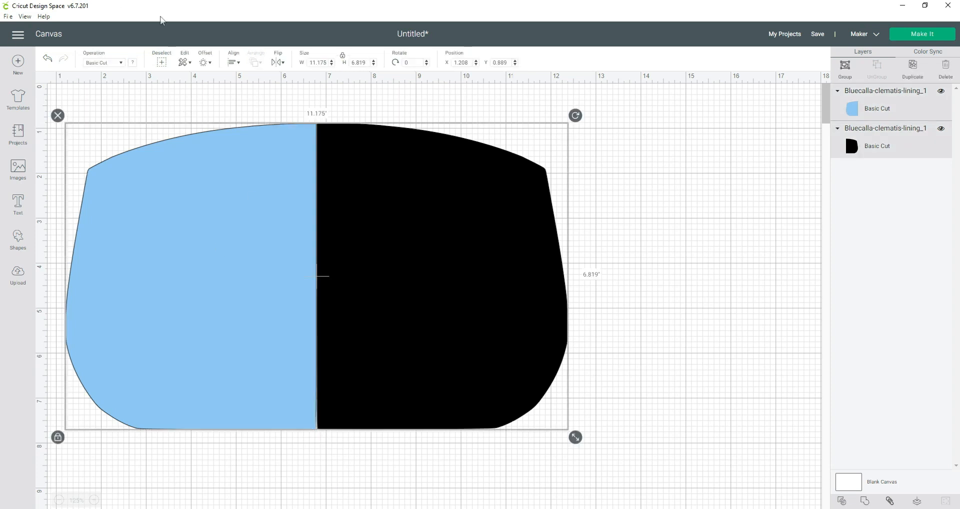
left_click(233, 62)
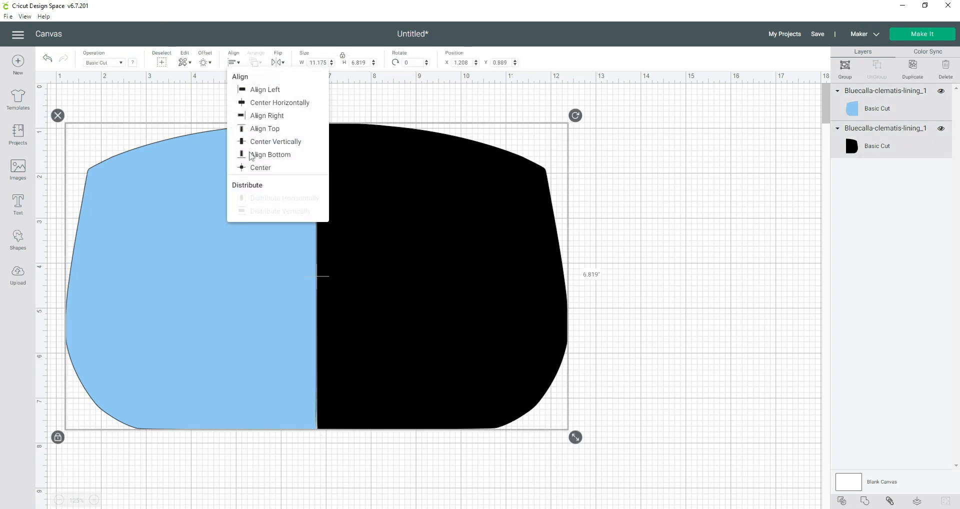
left_click(261, 129)
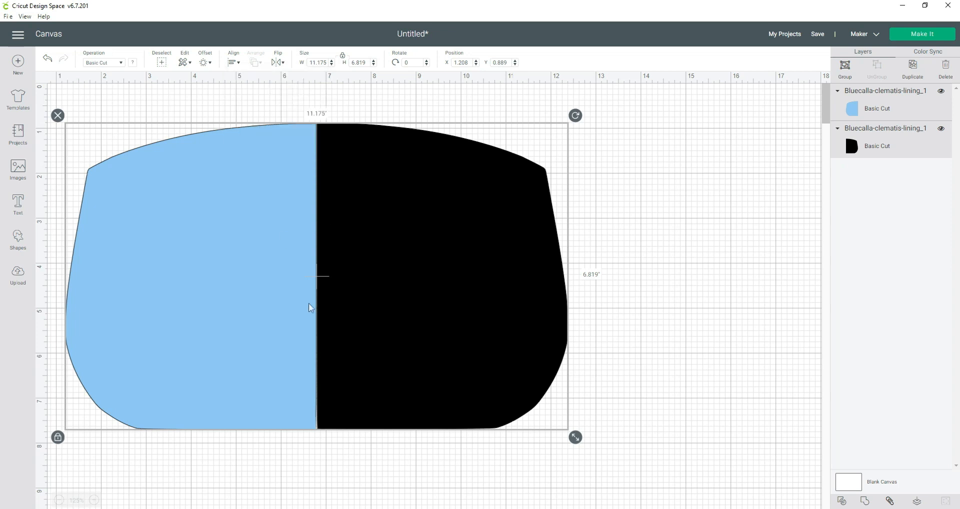
Step: Try welding the two lining halves into one shape and undo the weld
left_click(864, 502)
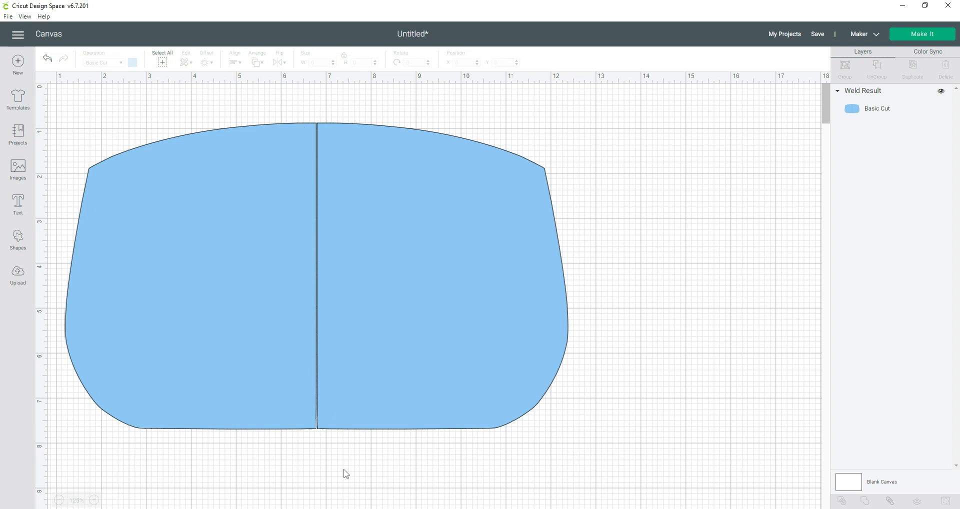
key("ctrl+z")
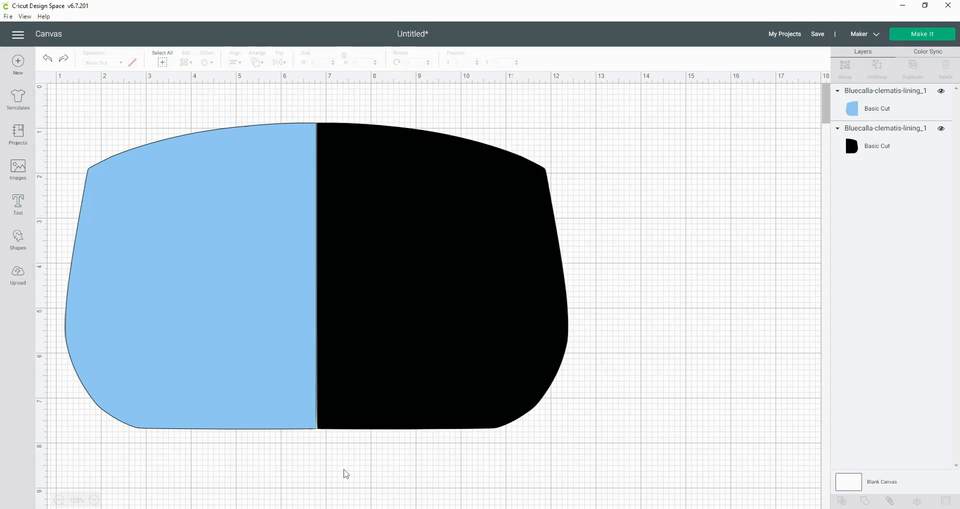
Step: Move the black half closer to close the gap at the seam, and weld both lining halves into one piece
left_click(350, 409)
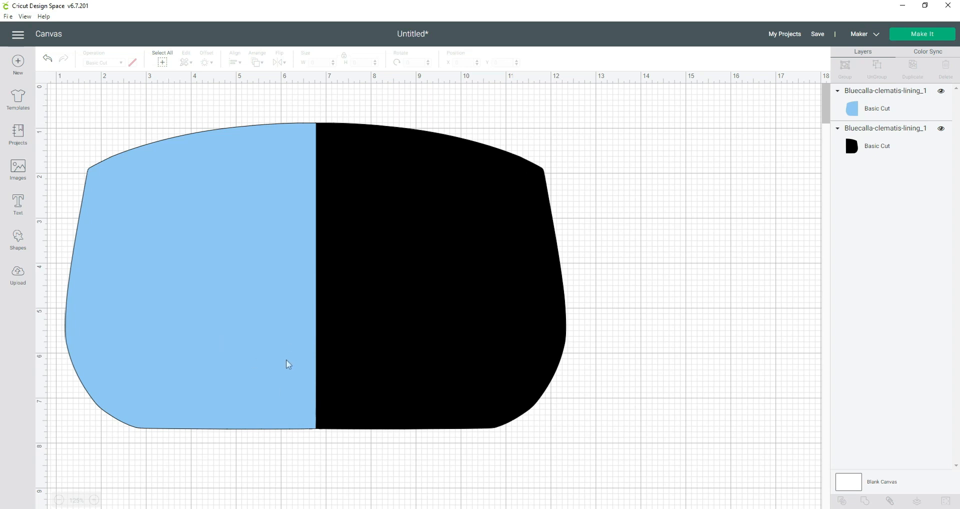
left_click(269, 332)
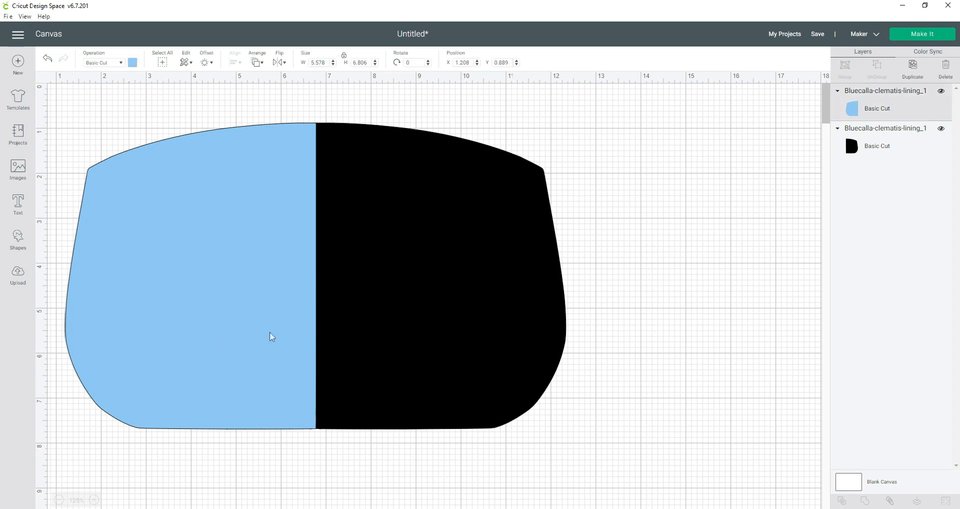
left_click(458, 363, "shift")
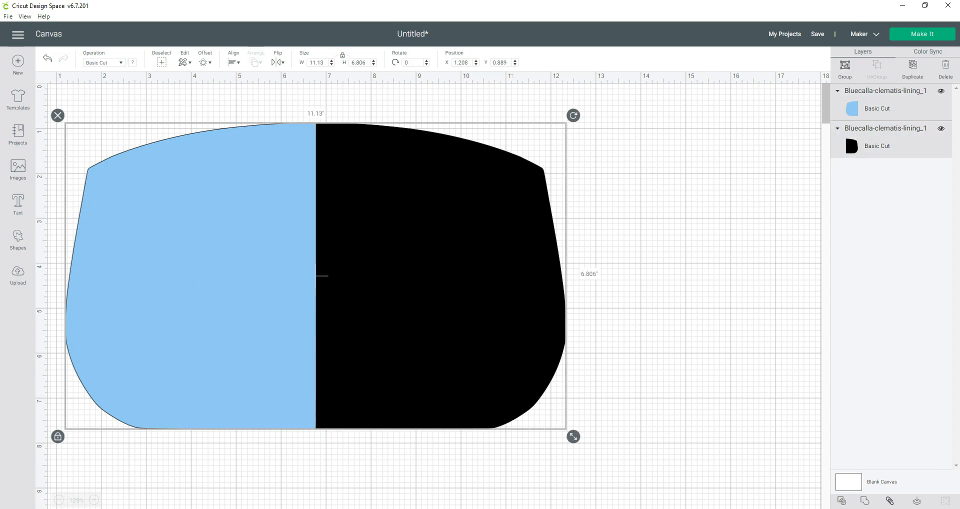
left_click(863, 504)
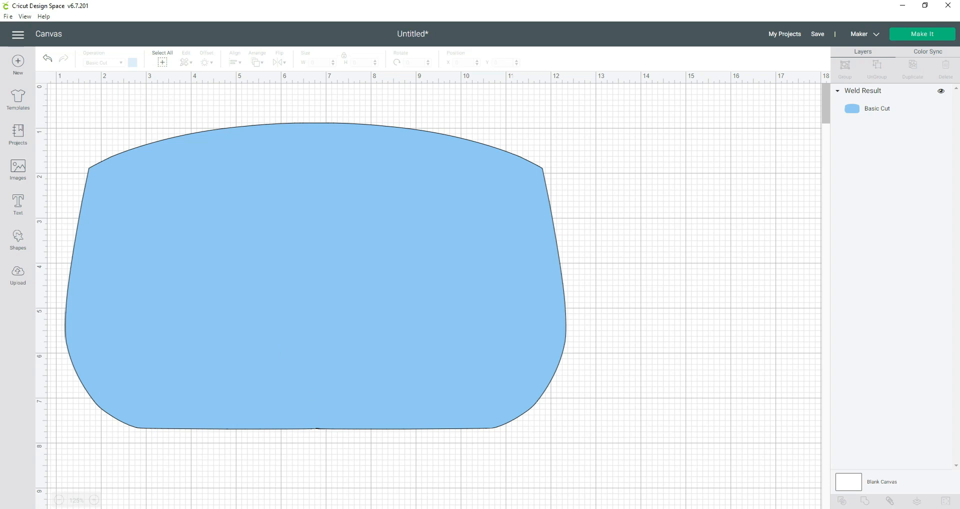
Step: Rotate the welded lining piece 90 degrees and move it to about X 1.093, Y 1.056
left_click(58, 500)
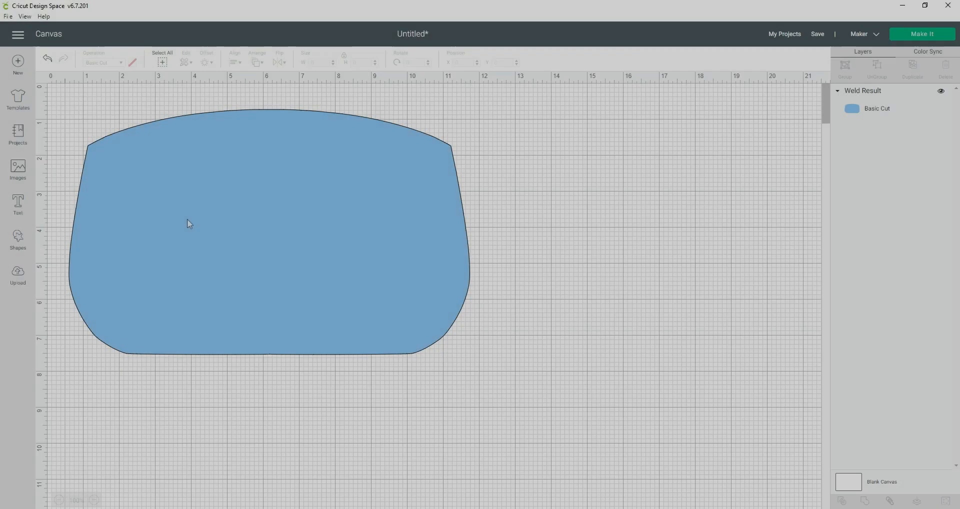
left_click(187, 219)
left_click_drag(202, 217, 209, 219)
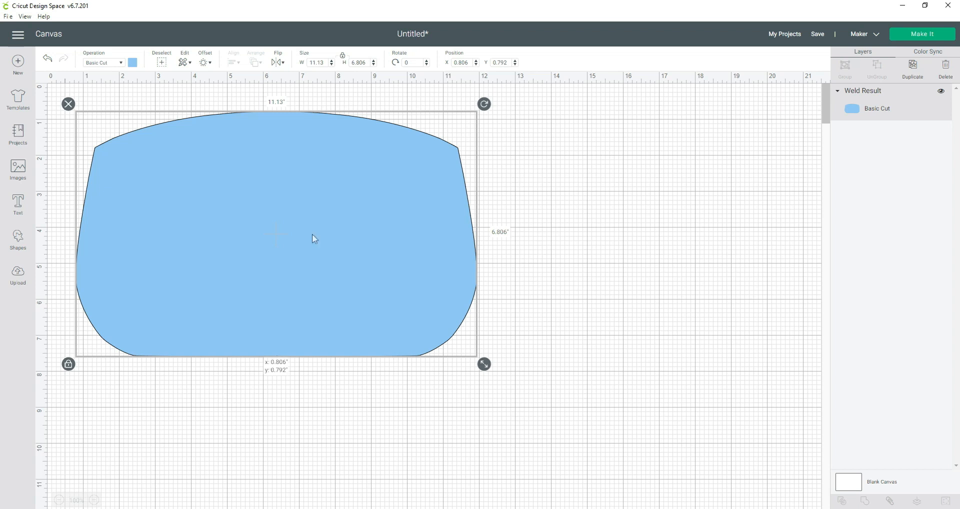
left_click(405, 63)
double_click(406, 63)
type("90")
key("Return")
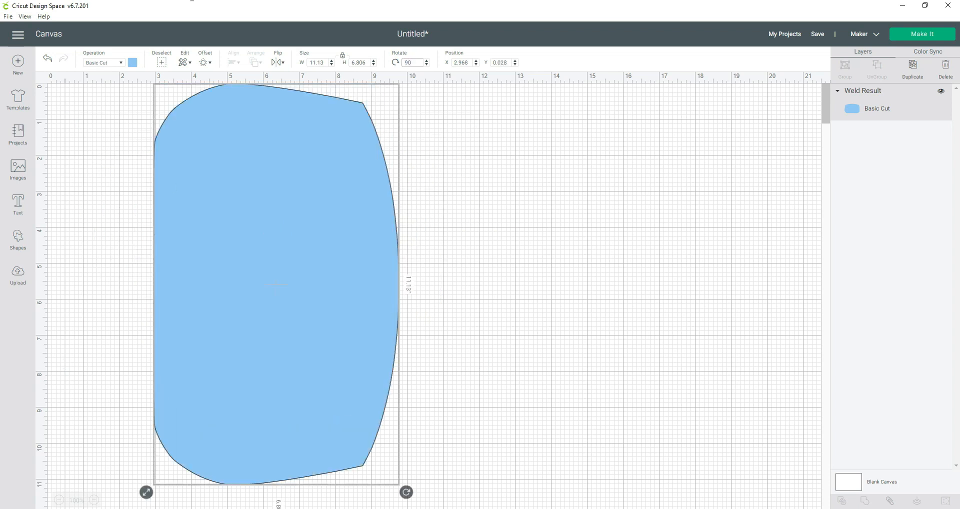
left_click_drag(218, 156, 163, 185)
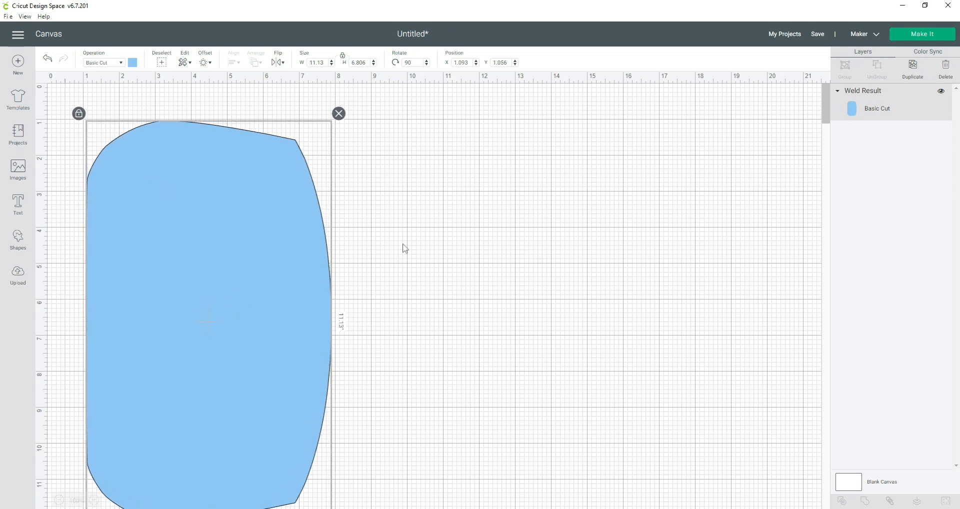
left_click(422, 256)
Step: Duplicate the rotated lining piece and place the copy just below the original, at about X 1.037, Y 12.528
scroll(422, 256, "down", 5)
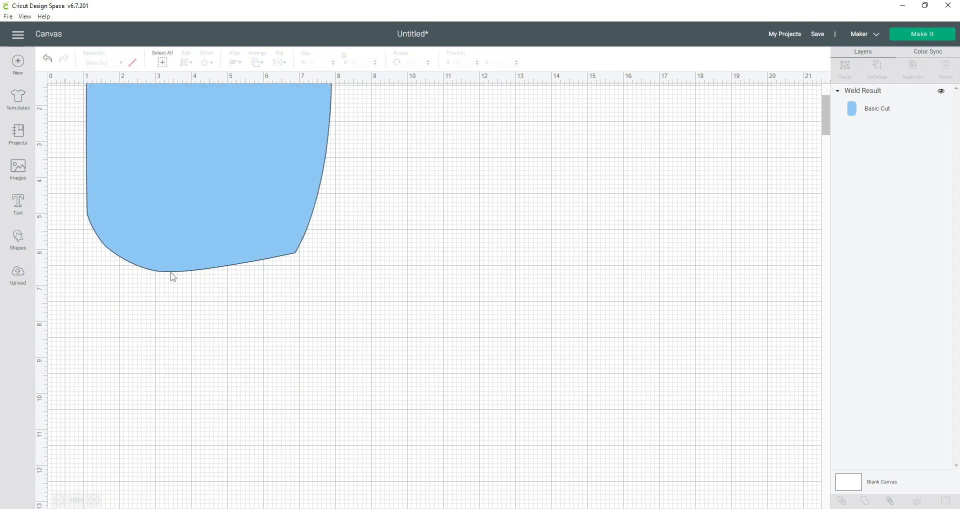
left_click(157, 186)
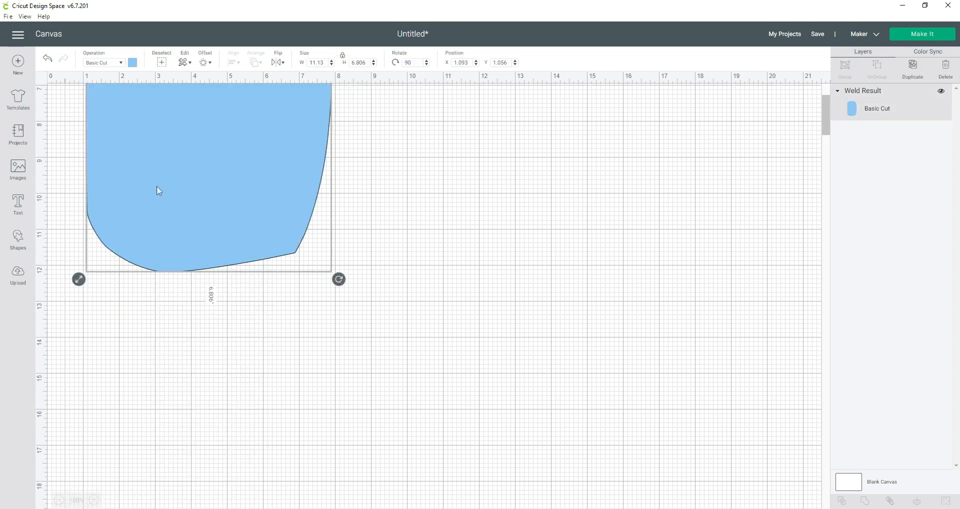
right_click(157, 186)
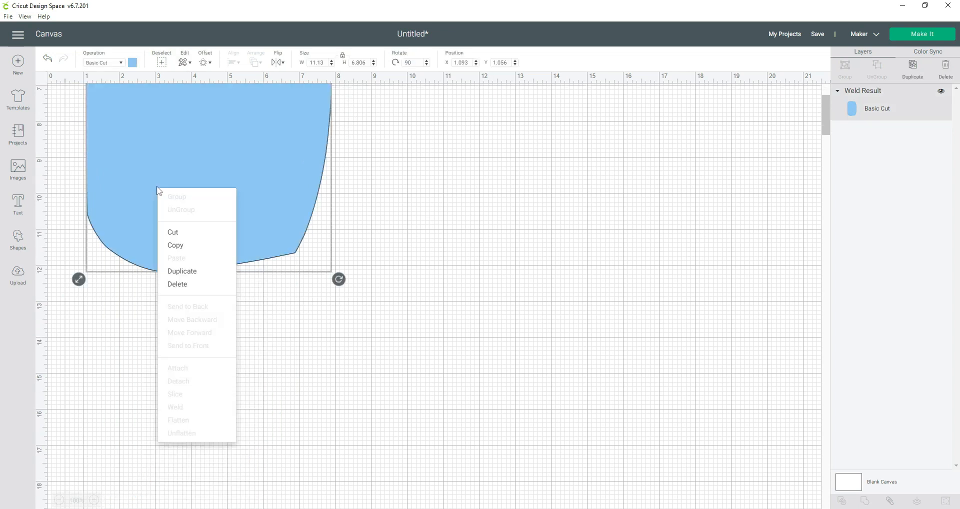
left_click(194, 278)
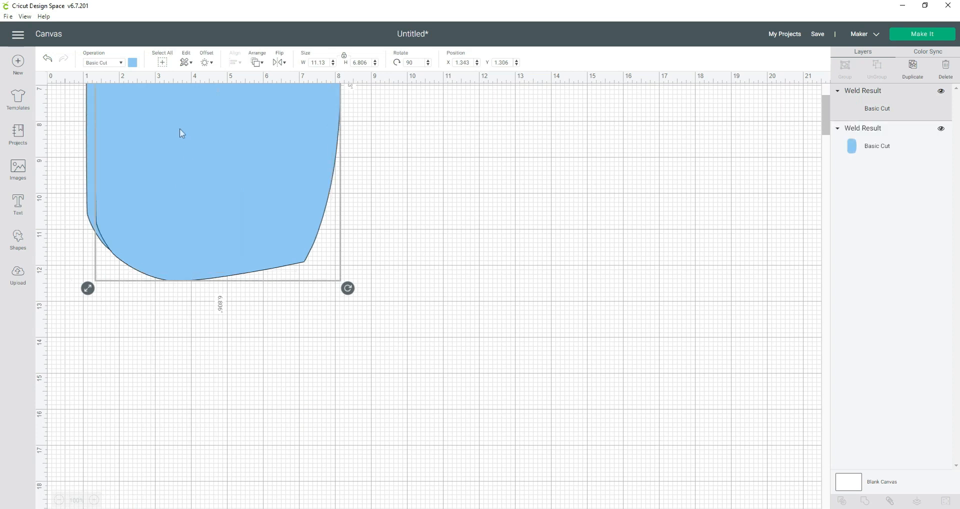
left_click_drag(179, 128, 181, 380)
scroll(181, 380, "down", 4)
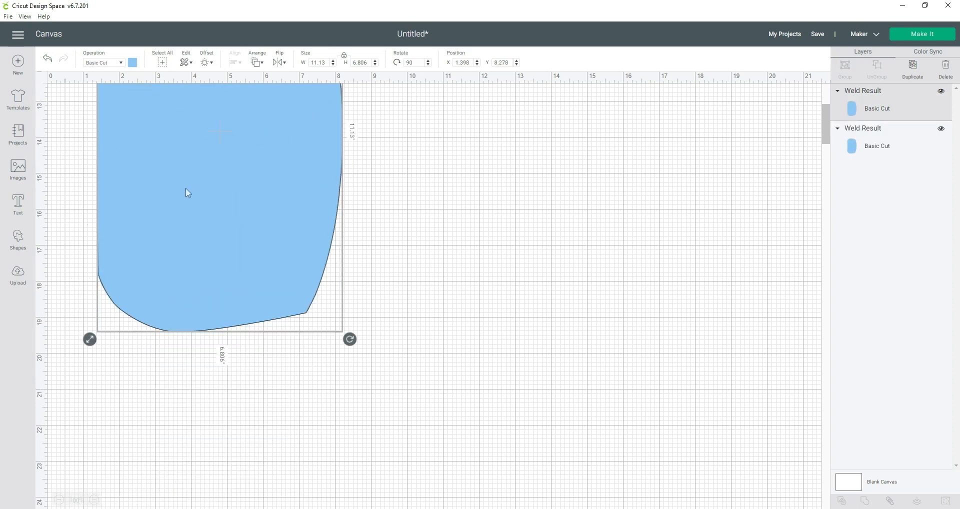
left_click_drag(185, 188, 167, 361)
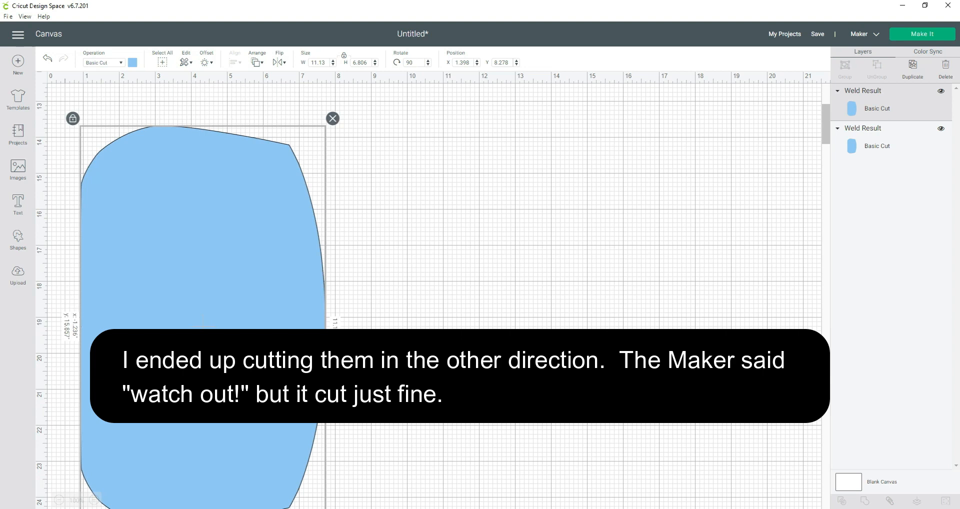
scroll(171, 382, "down", 1)
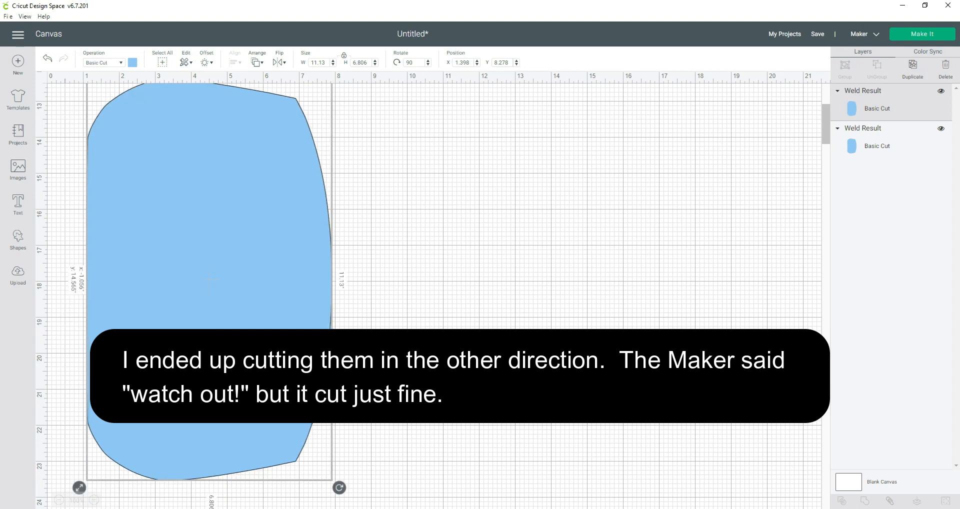
scroll(171, 382, "up", 3)
left_click_drag(208, 431, 207, 433)
scroll(207, 432, "down", 6)
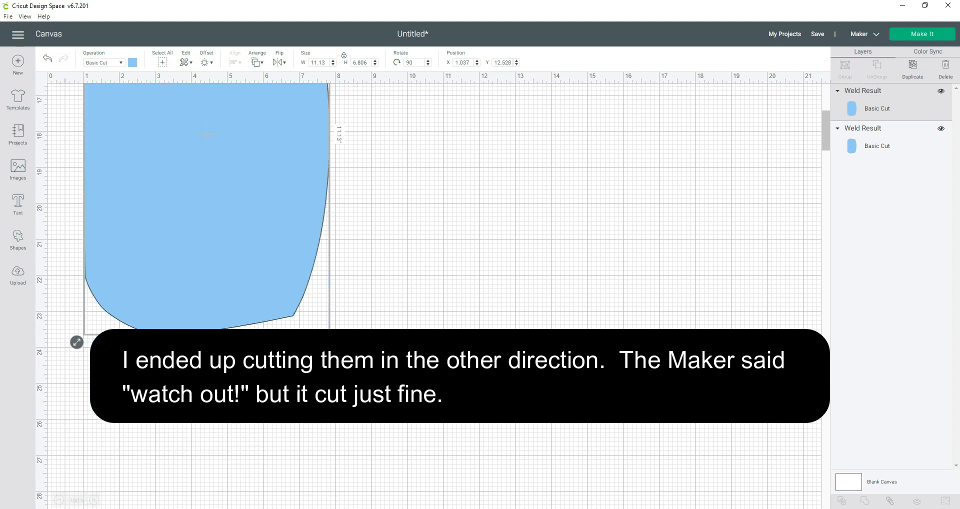
Step: Shift the original lining piece slightly toward the canvas origin and move the copy beneath it to about X 0.746, Y 12.056
scroll(206, 134, "up", 5)
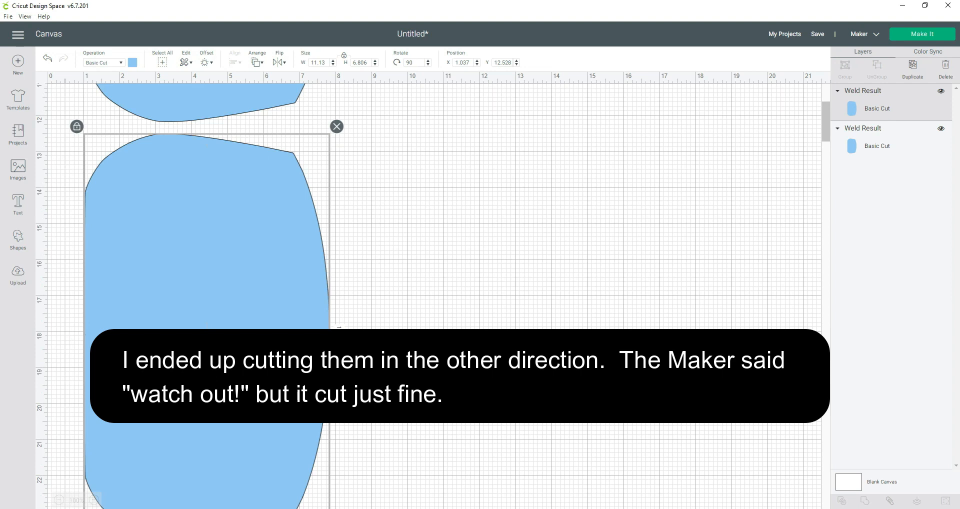
scroll(252, 435, "down", 2)
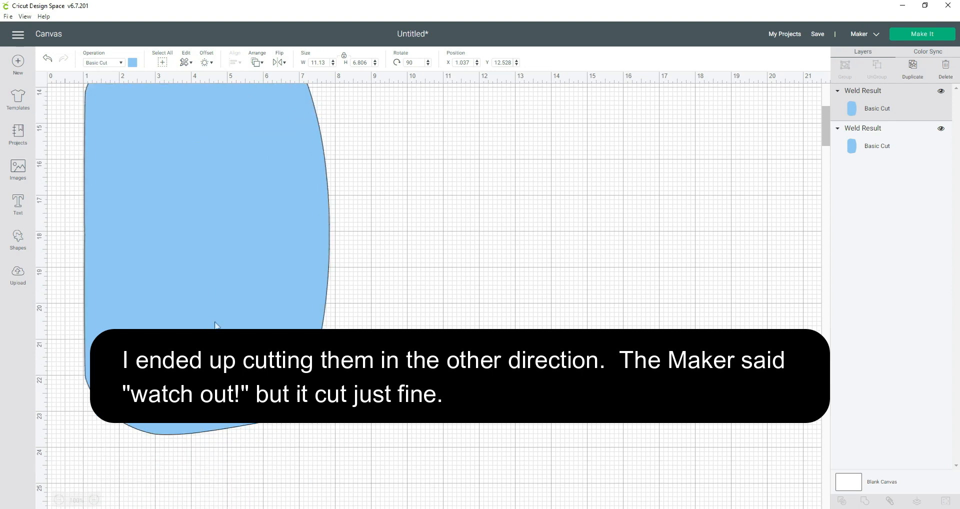
scroll(465, 268, "up", 3)
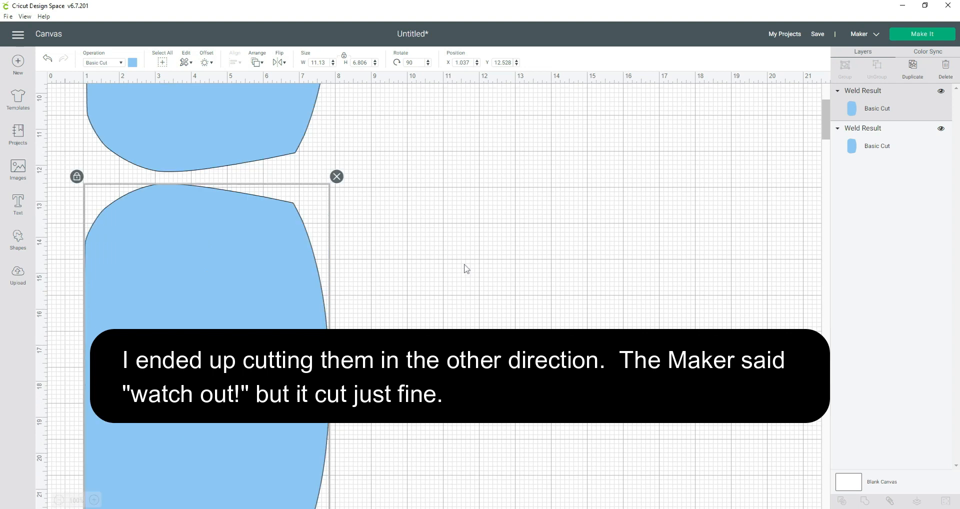
scroll(464, 268, "up", 8)
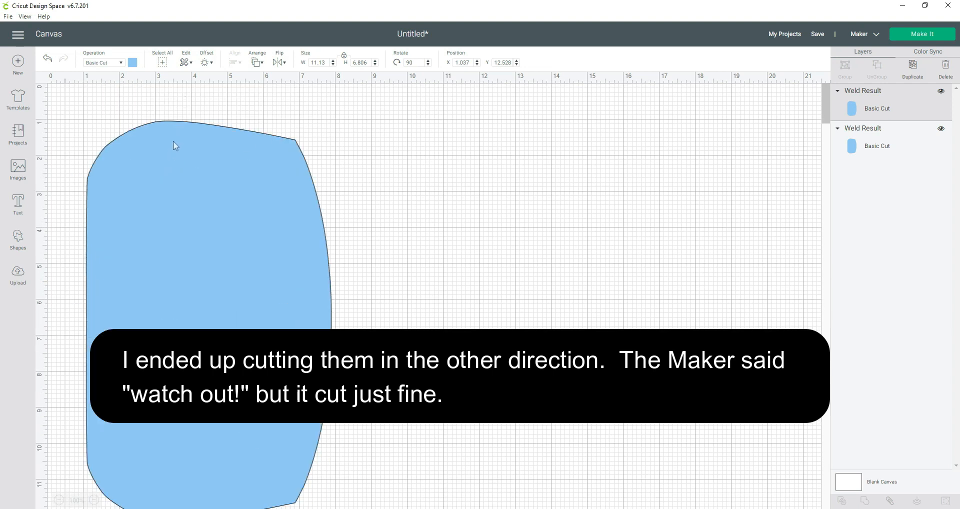
left_click_drag(175, 155, 161, 143)
scroll(178, 433, "down", 2)
mouse_move(143, 459)
left_mouse_down()
mouse_move(129, 448)
mouse_move(138, 449)
left_mouse_up()
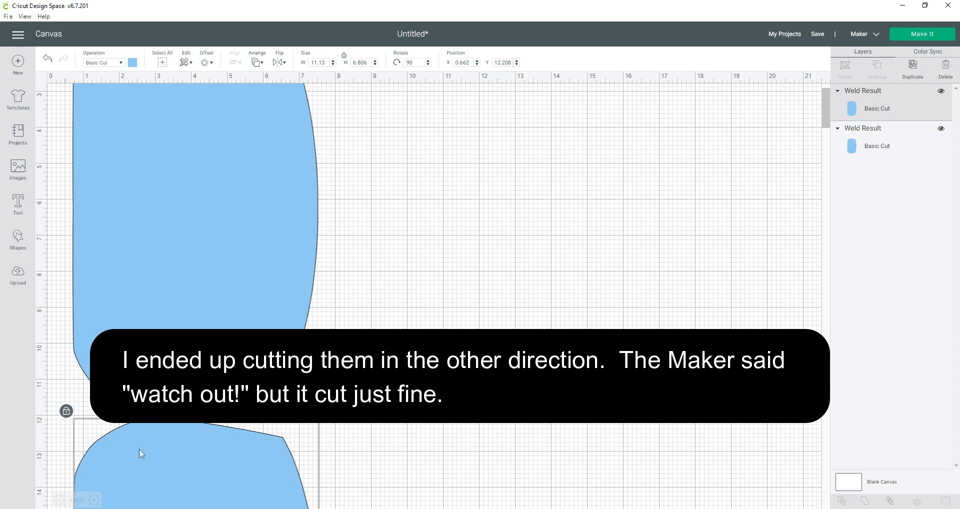
scroll(420, 399, "down", 3)
scroll(420, 399, "down", 5)
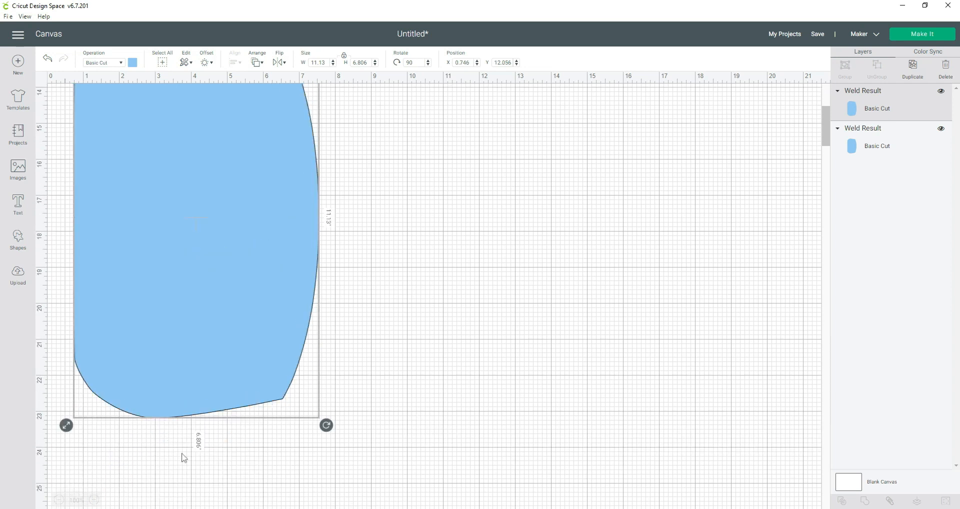
Step: Save the project with the title Lining in the Blue Call Tutorial collection
scroll(410, 436, "up", 2)
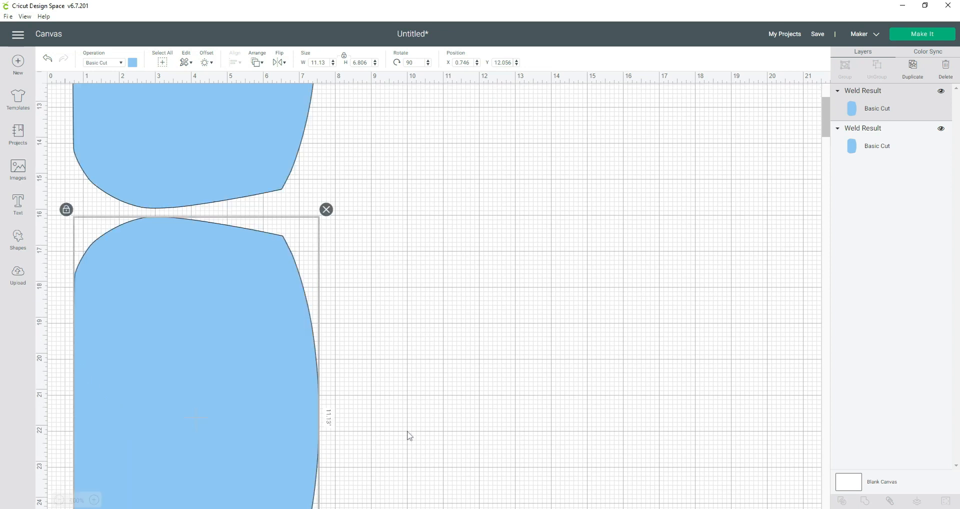
scroll(410, 435, "up", 4)
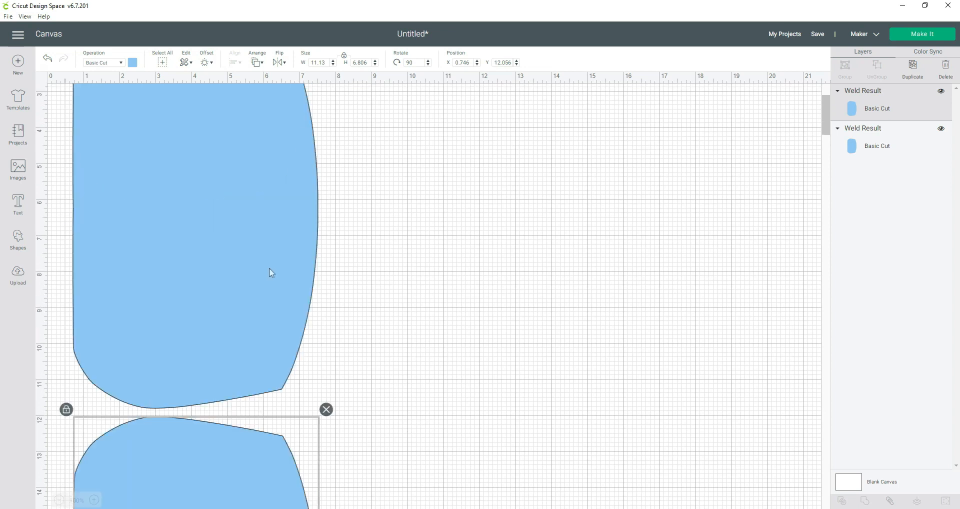
scroll(268, 271, "up", 2)
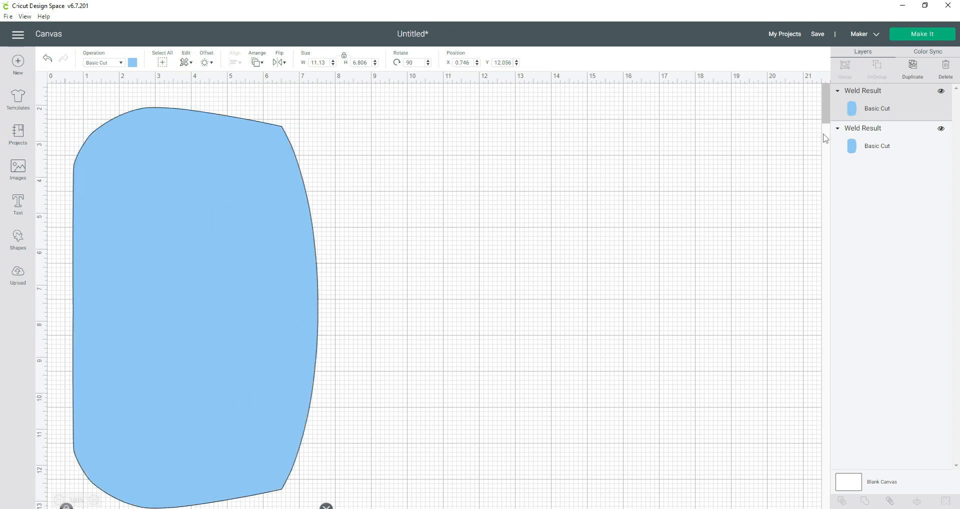
left_click(818, 34)
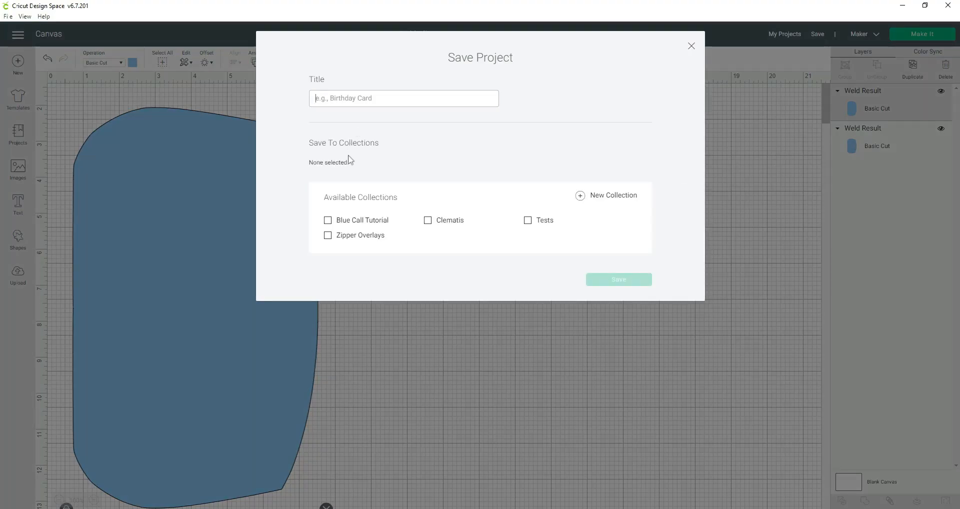
left_click(328, 221)
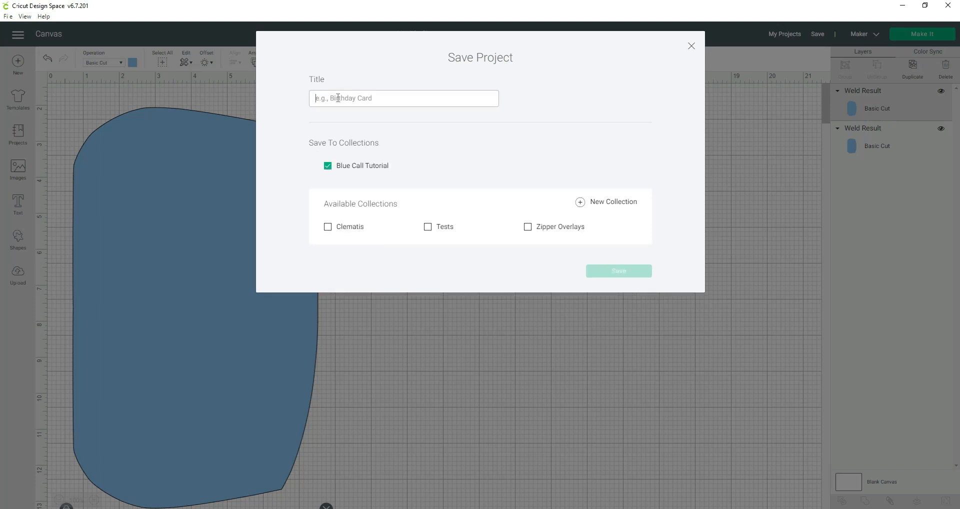
type("Lining")
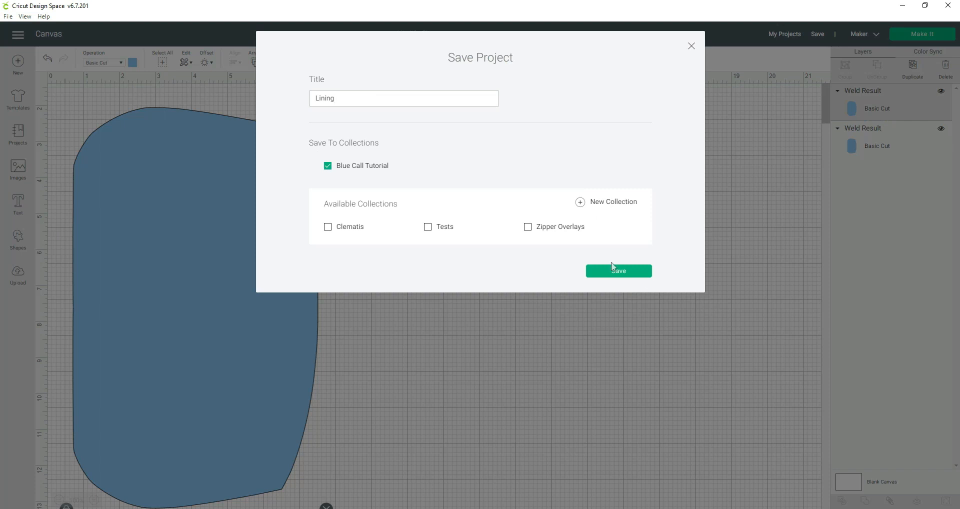
left_click(617, 270)
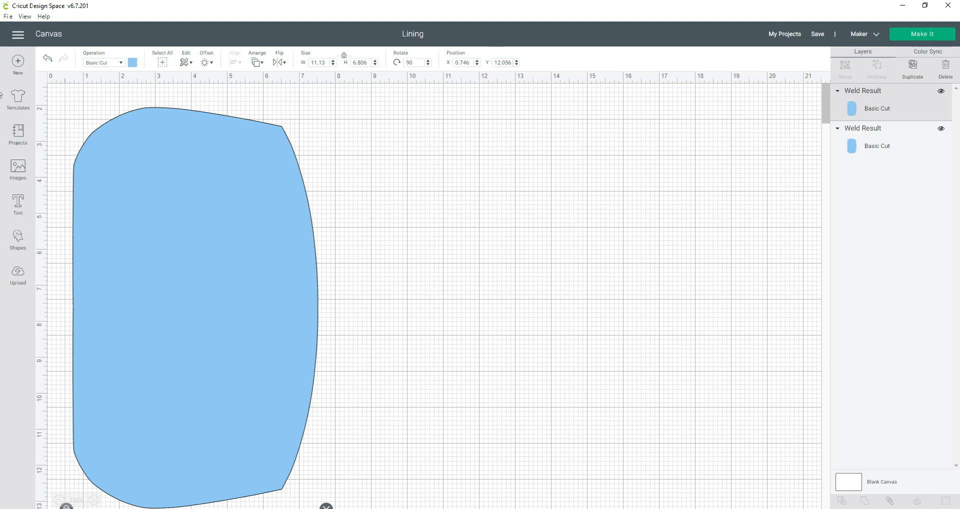
Step: Start a new project and insert the uploaded Clematis bottom half piece with the notched corner onto the canvas
left_click(17, 67)
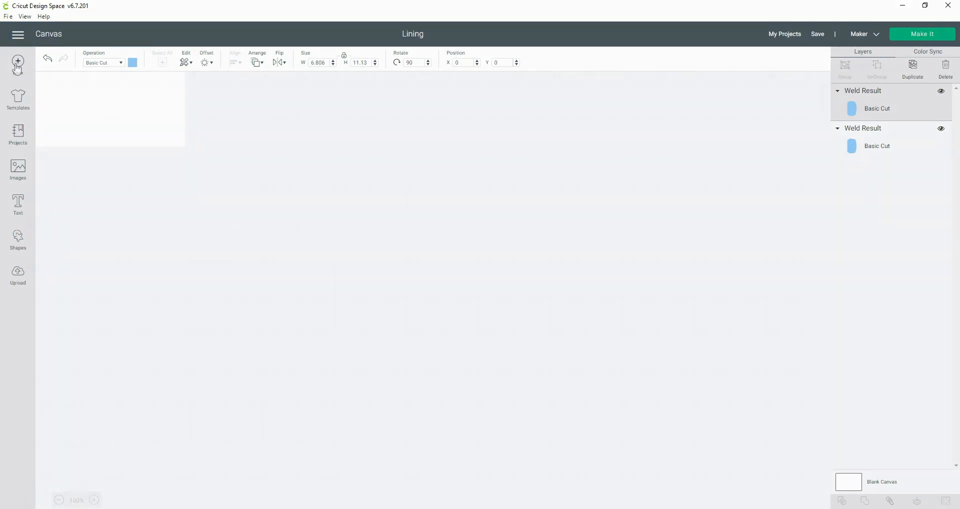
left_click(19, 278)
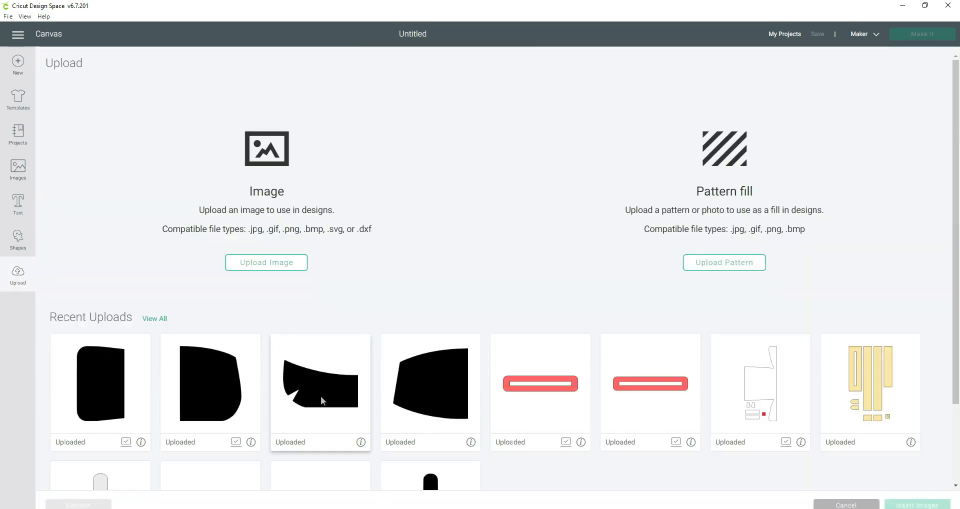
left_click(319, 391)
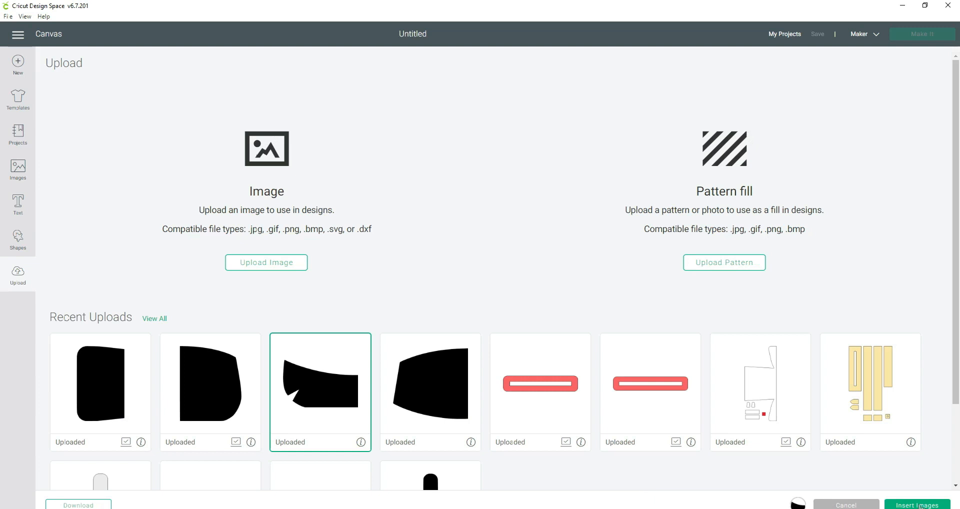
left_click(918, 505)
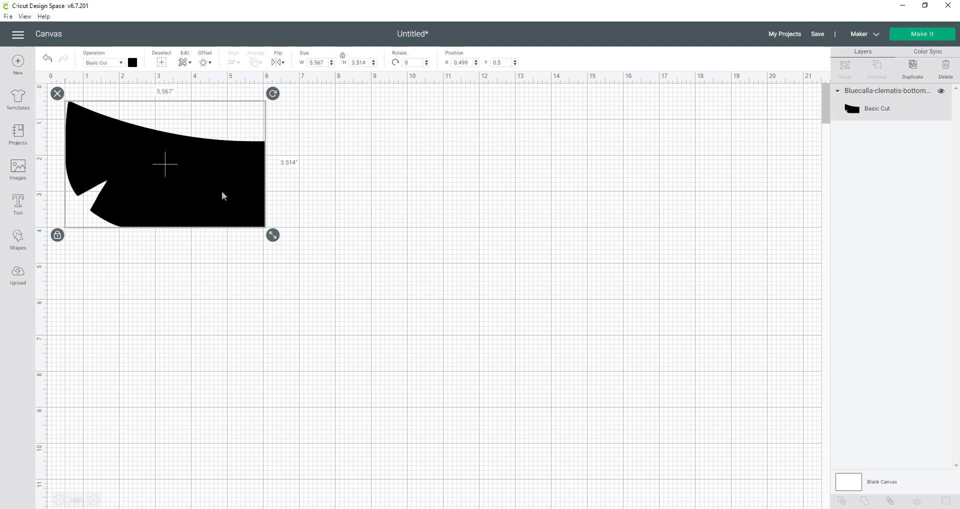
Step: Duplicate the bottom half piece and place the copy beside the original, at about X 6.54, Y 1.236
left_click(223, 195)
right_click(223, 195)
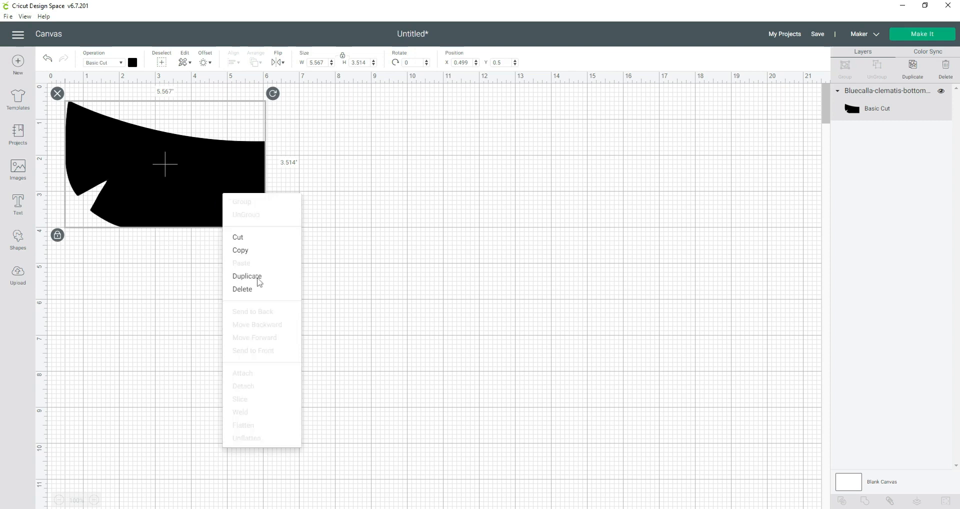
left_click(247, 276)
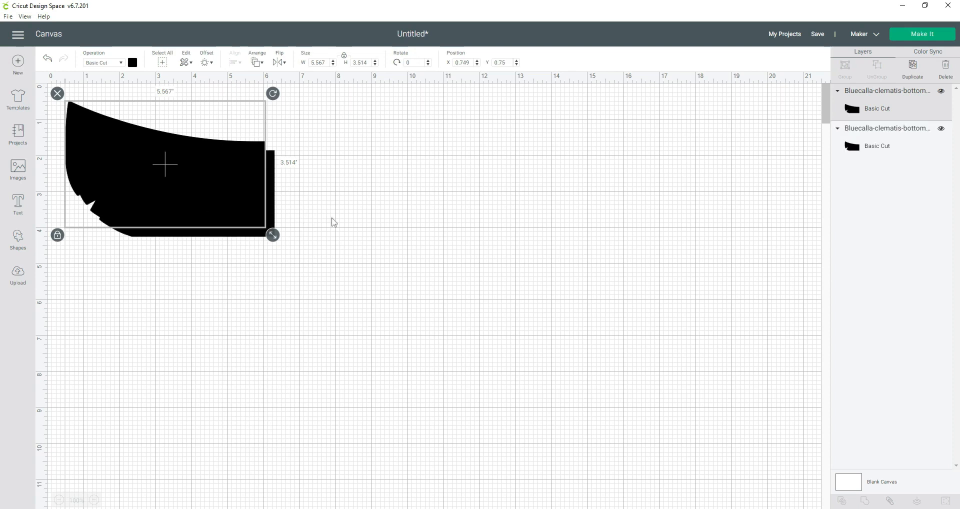
left_click_drag(242, 199, 460, 225)
left_click(176, 103)
left_click(300, 145)
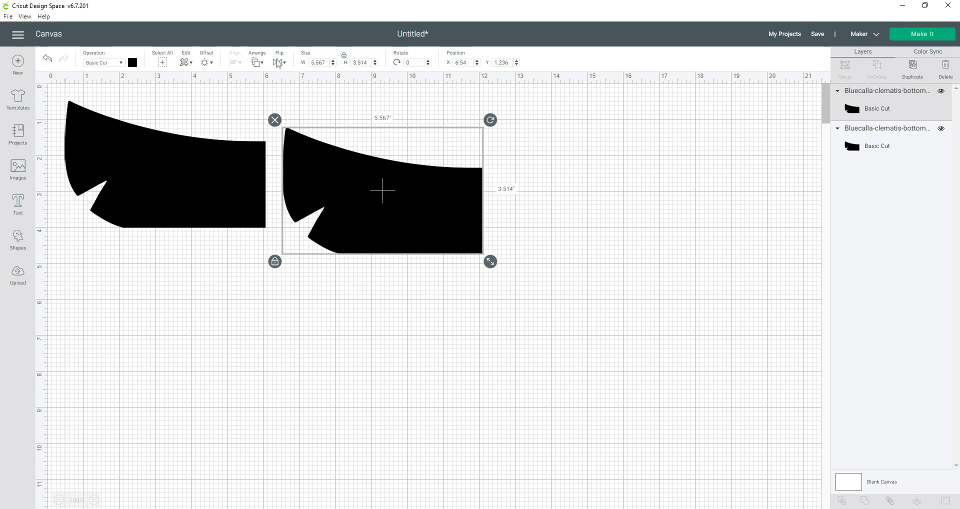
Step: Flip the copied half horizontally and move it next to the original's straight edge, at about X 6.207, Y 0.583
left_click(278, 63)
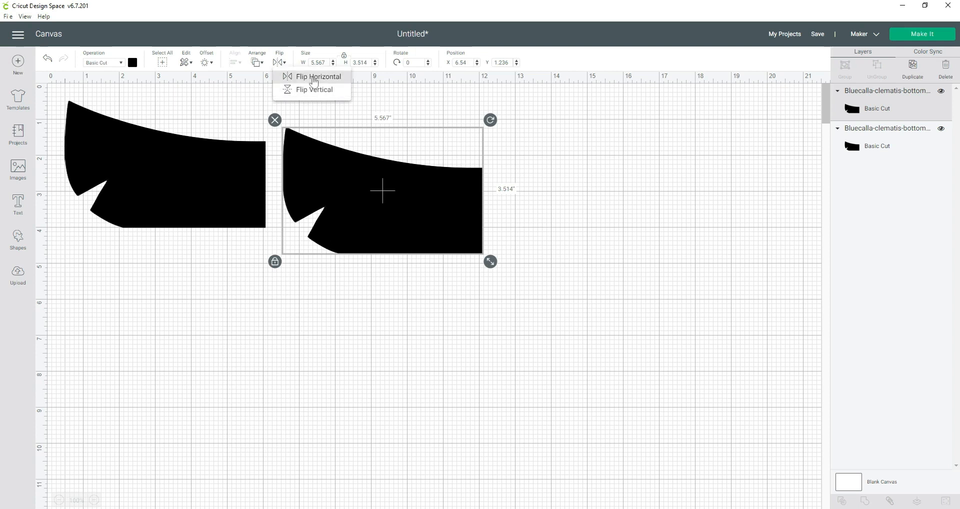
left_click(313, 80)
left_click_drag(289, 196, 278, 172)
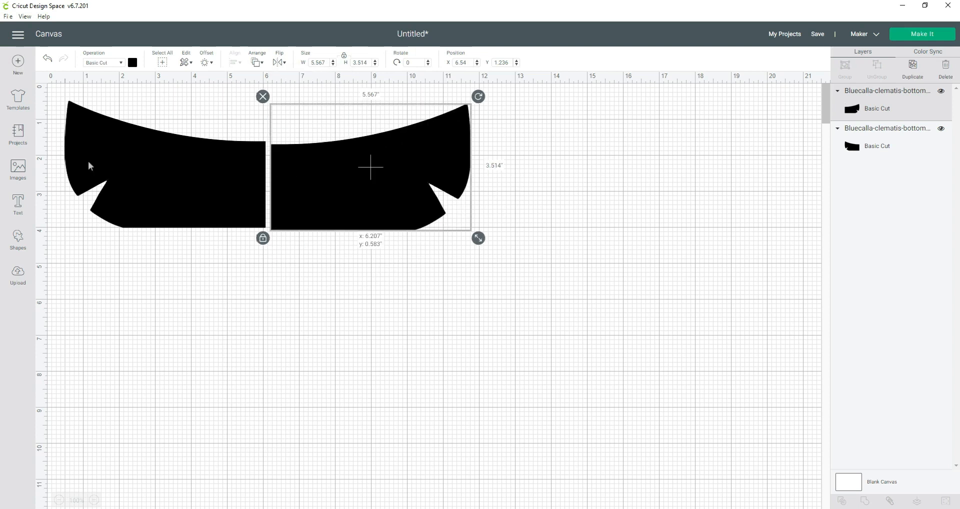
Step: Recolor the original half light green and move the black half flush against it, at about X 6.054, Y 0.5
left_click(111, 170)
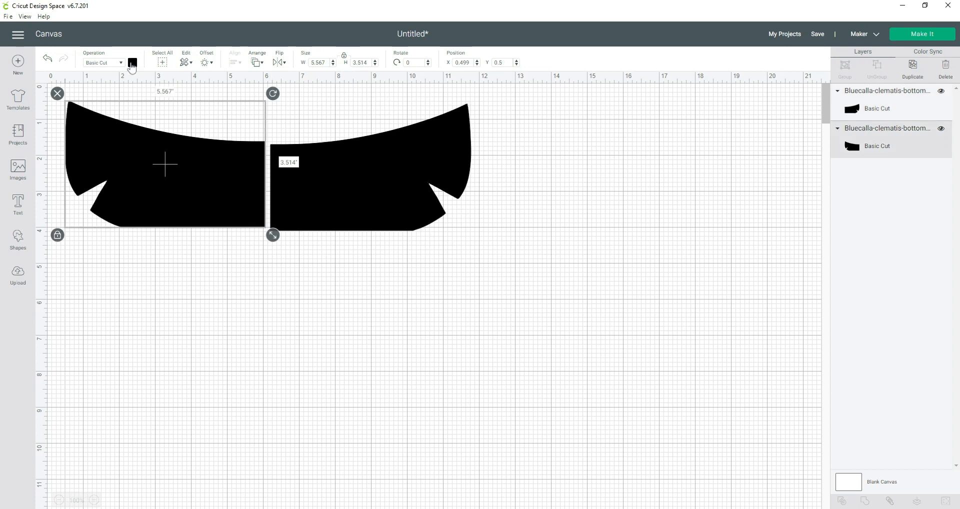
left_click(132, 63)
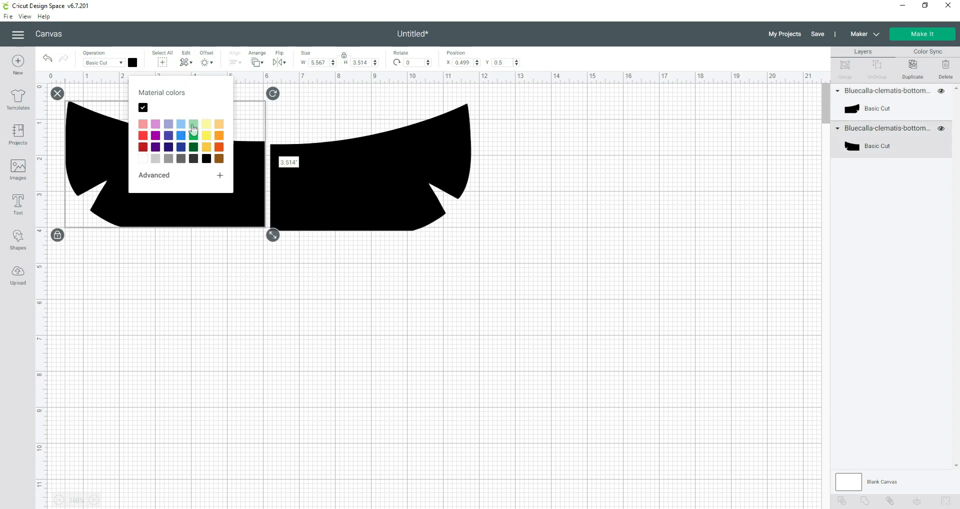
left_click(193, 126)
left_click(279, 214)
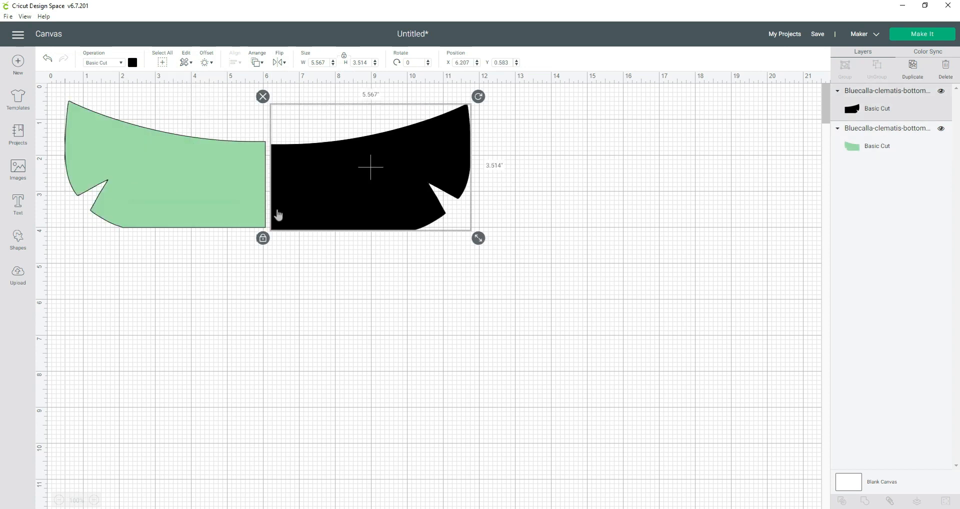
left_click_drag(278, 215, 275, 210)
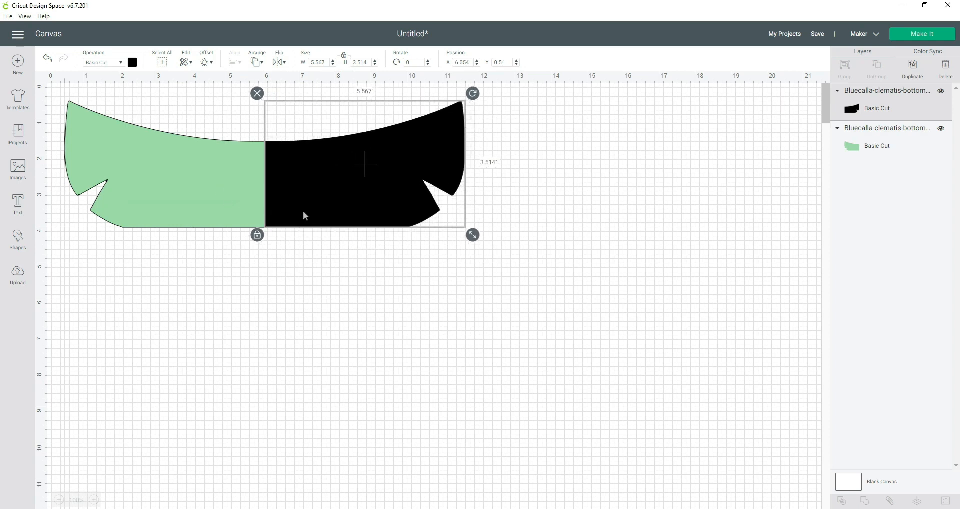
Step: Align the green and black halves with each other and weld them into one full bottom piece
left_click(189, 180)
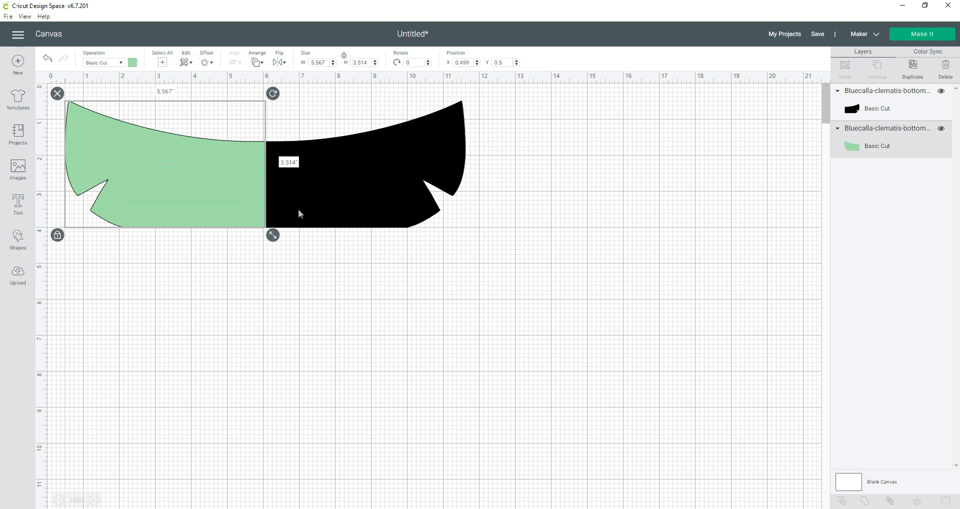
left_click(298, 214, "shift")
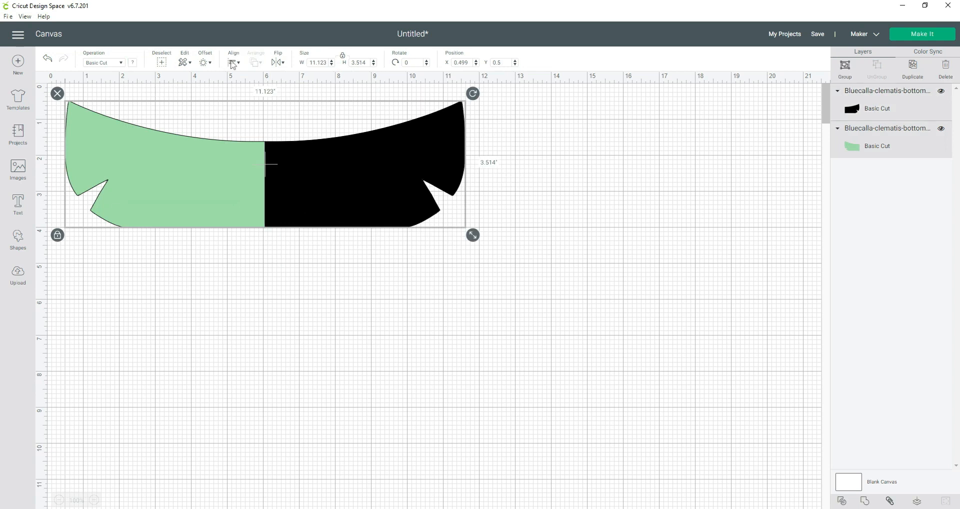
left_click(233, 62)
left_click(245, 129)
key("Escape")
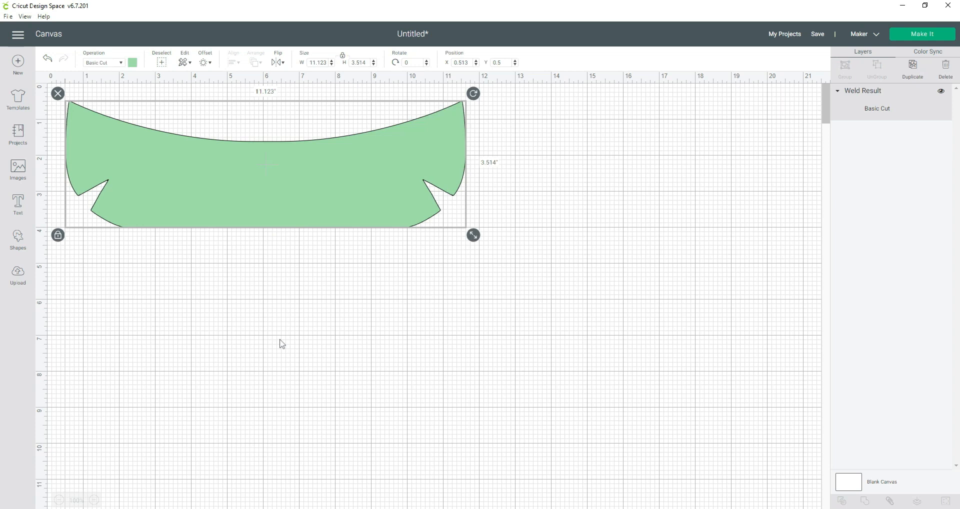
key("Escape")
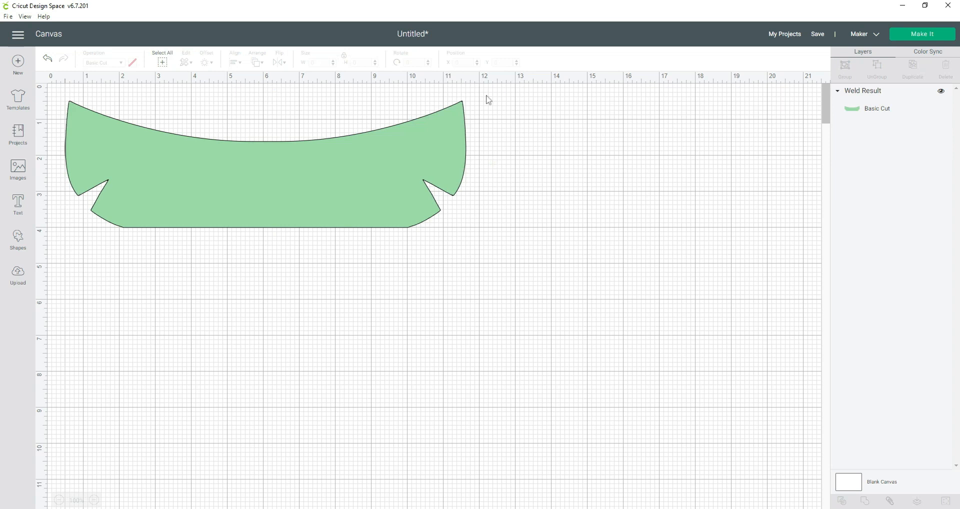
Step: Rotate the welded bottom piece 90 degrees and move it to about X 0.97, Y 0.986
left_click(409, 151)
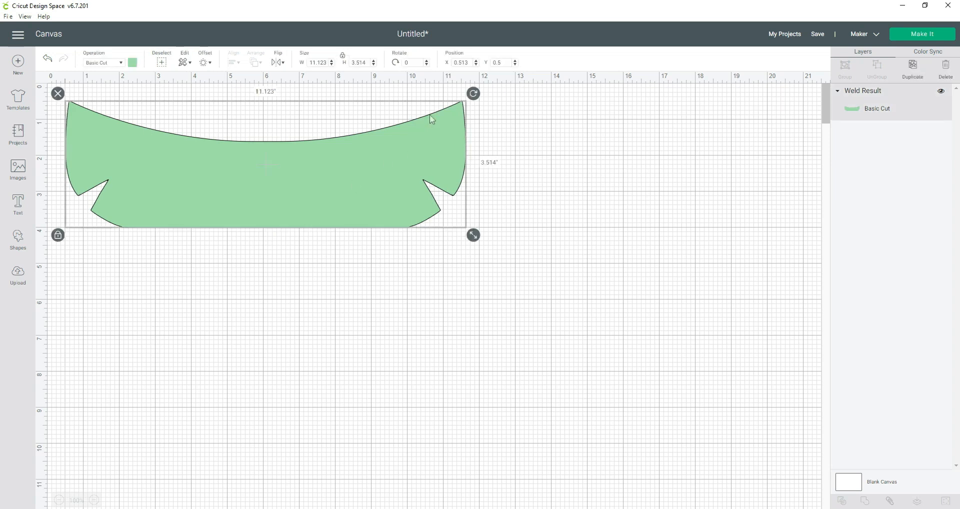
left_click(414, 62)
key("Return")
left_click_drag(236, 217, 128, 242)
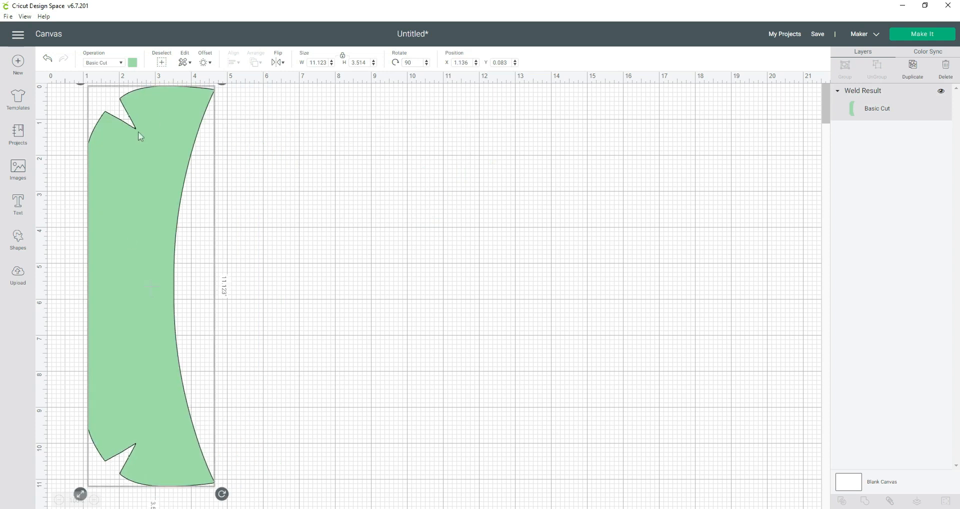
mouse_move(101, 202)
left_mouse_down()
mouse_move(92, 206)
mouse_move(103, 212)
left_mouse_up()
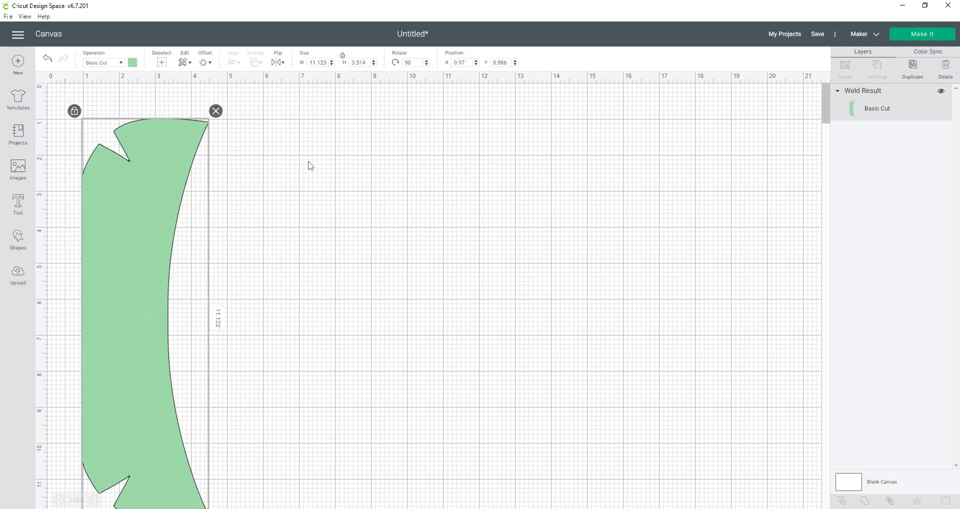
Step: Duplicate the rotated bottom piece and place the copy to the right of the original, at about X 4.956, Y 1.028
right_click(125, 274)
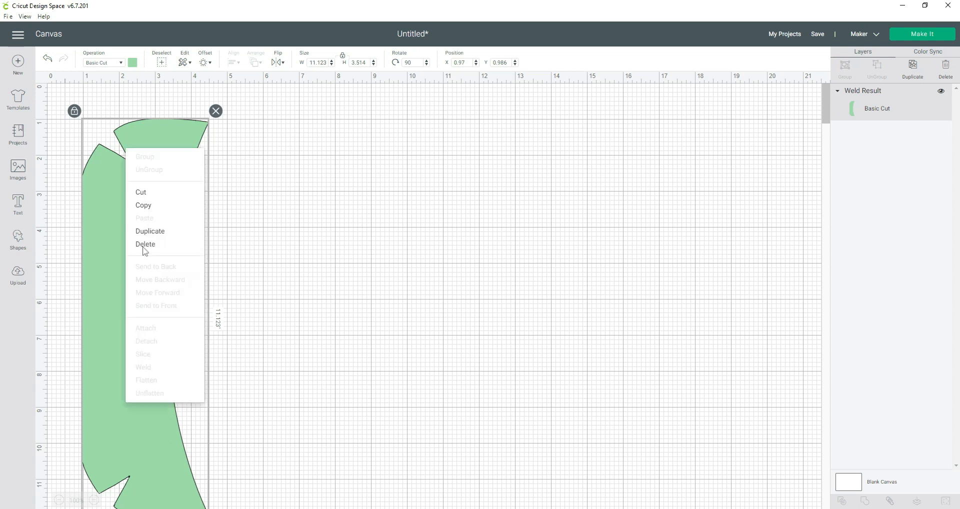
left_click(147, 231)
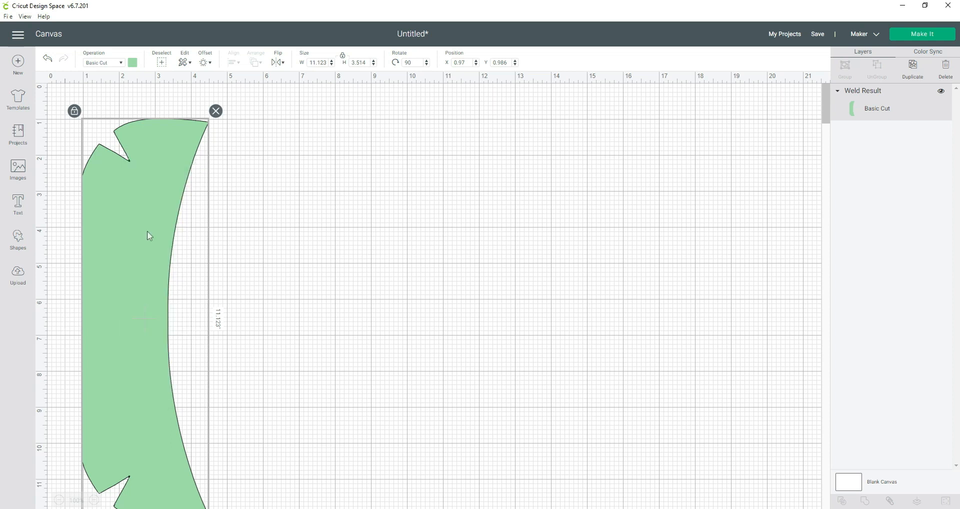
left_click_drag(205, 245, 269, 239)
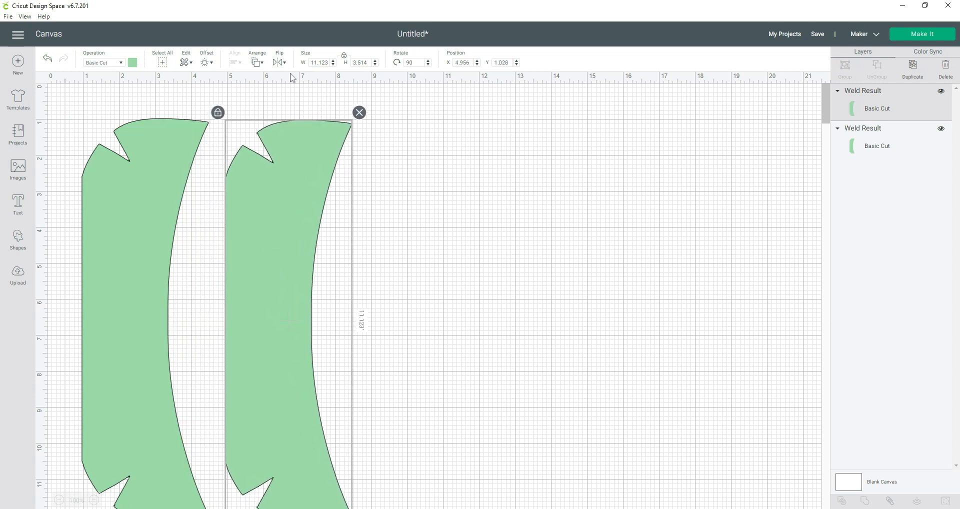
Step: Shift the original bottom piece closer to the canvas origin and move the copy tightly beside it, to about X 4.123, Y 0.611
scroll(426, 292, "down", 3)
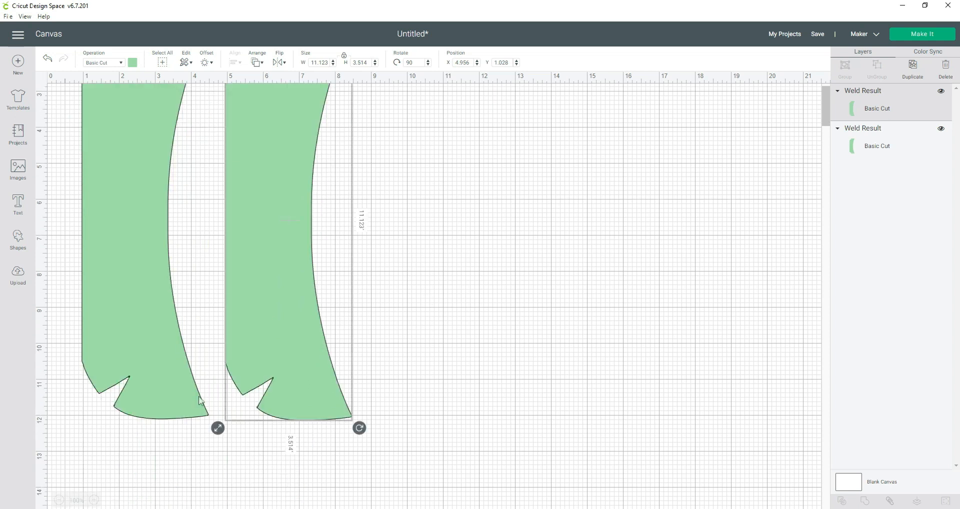
scroll(157, 148, "up", 3)
left_click_drag(151, 123, 144, 133)
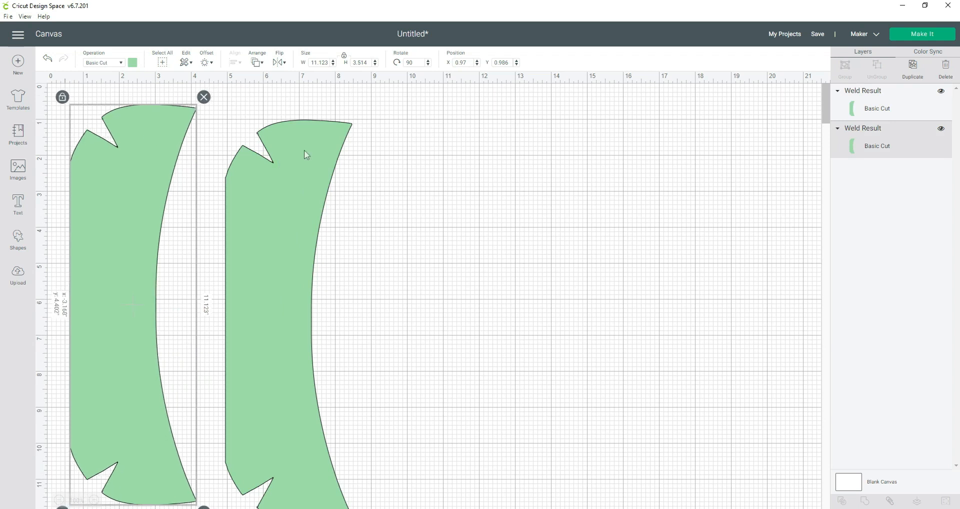
left_click_drag(304, 150, 274, 135)
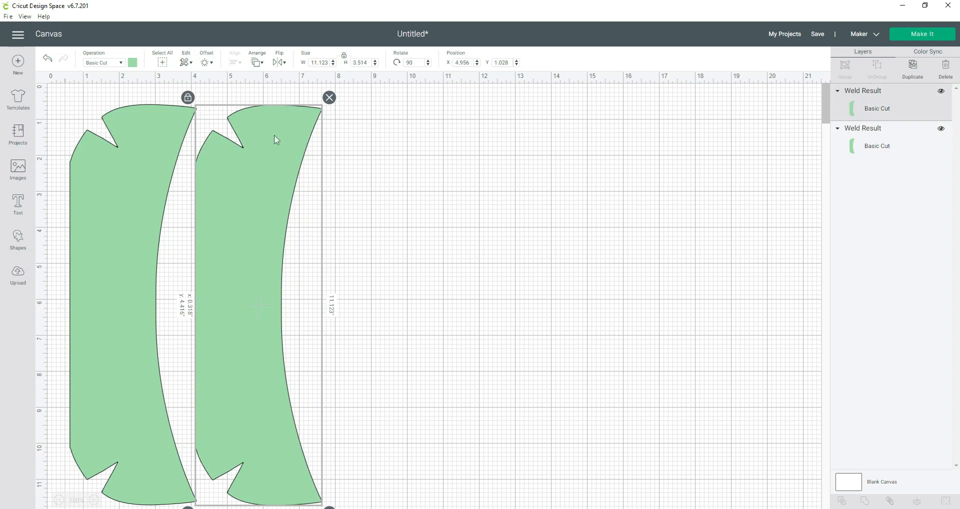
scroll(386, 287, "down", 1)
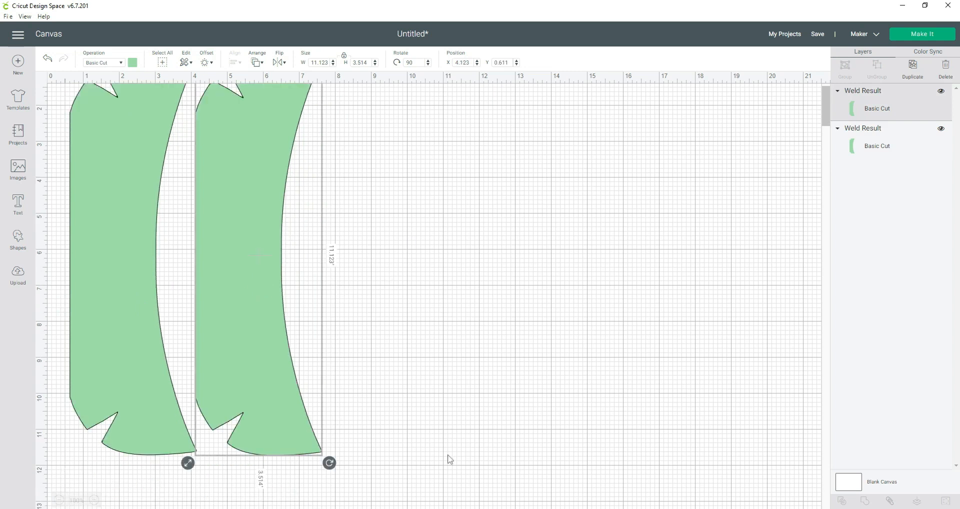
scroll(450, 458, "up", 1)
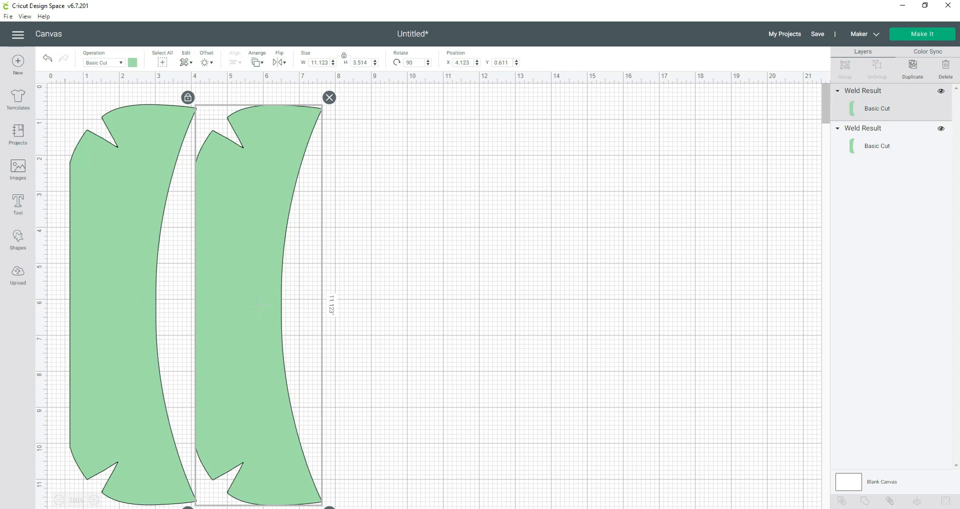
Step: Save the project under the title Bottom in the Blue Call Tutorial collection
scroll(428, 295, "down", 1)
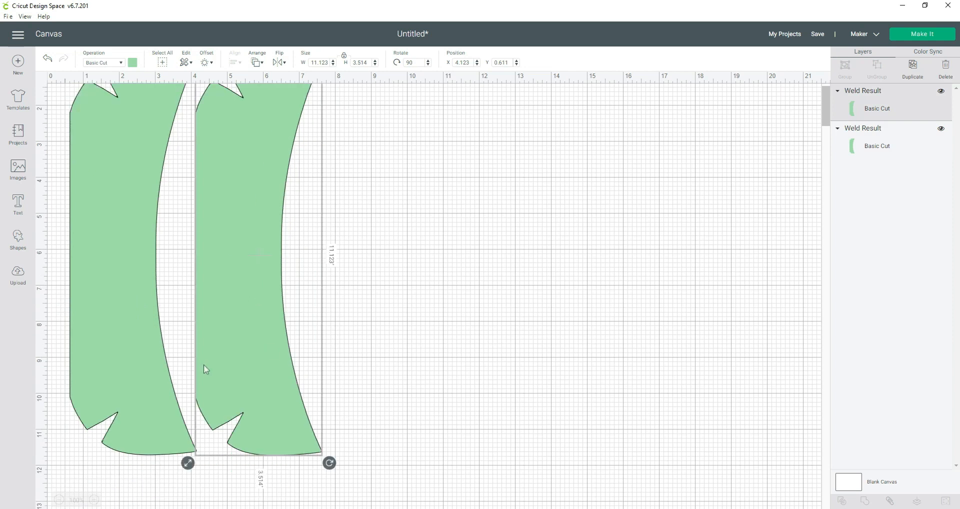
left_click(381, 473)
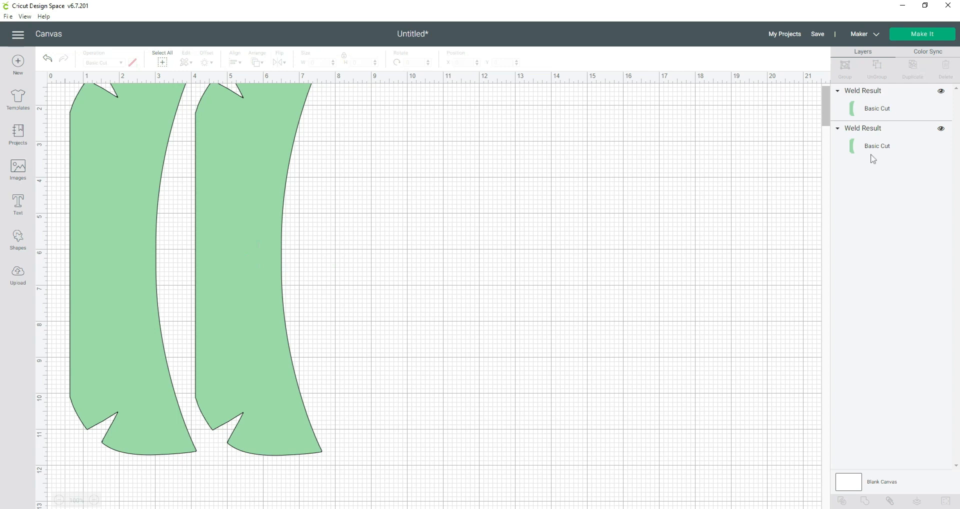
left_click(818, 35)
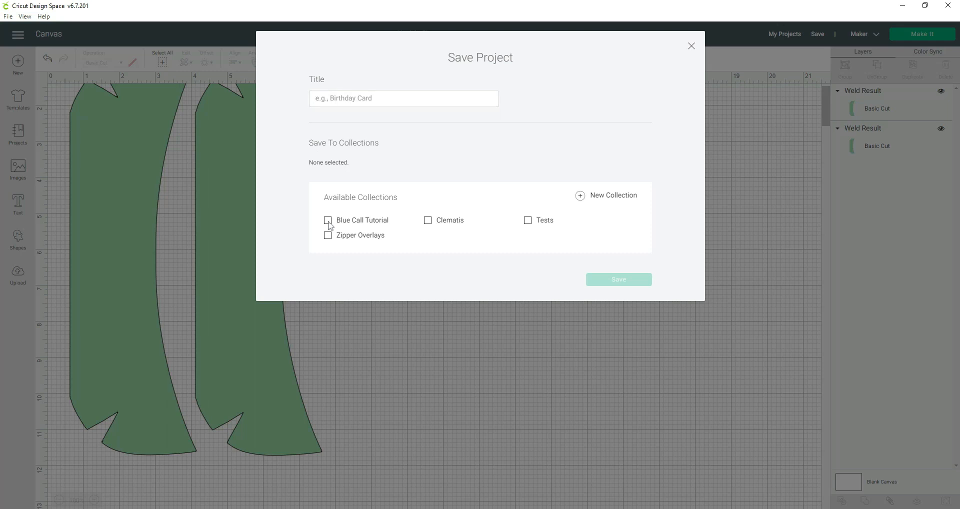
left_click(328, 221)
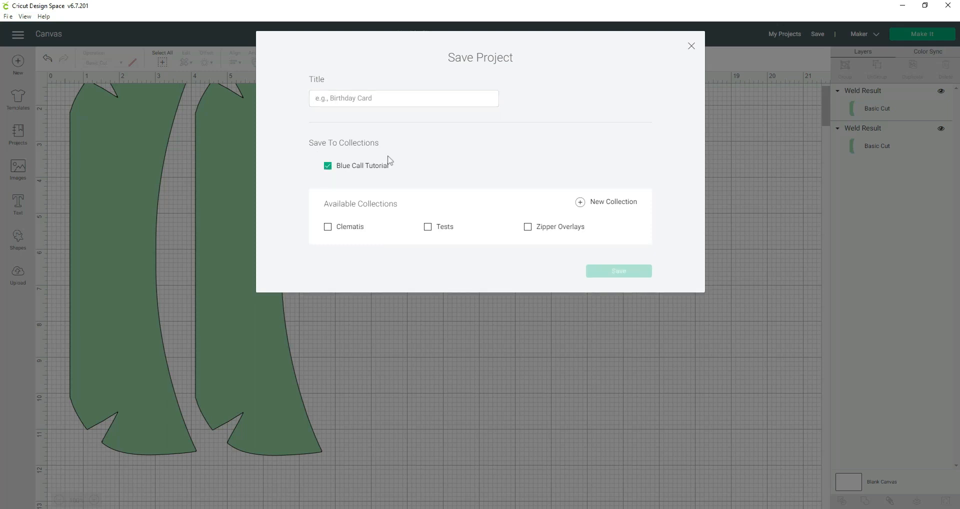
left_click(332, 102)
type("Bottom")
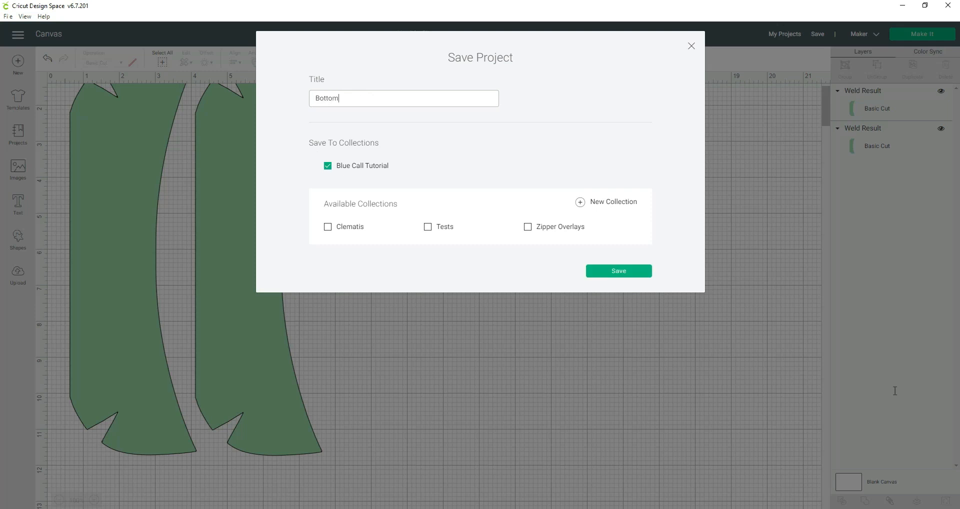
left_click(620, 272)
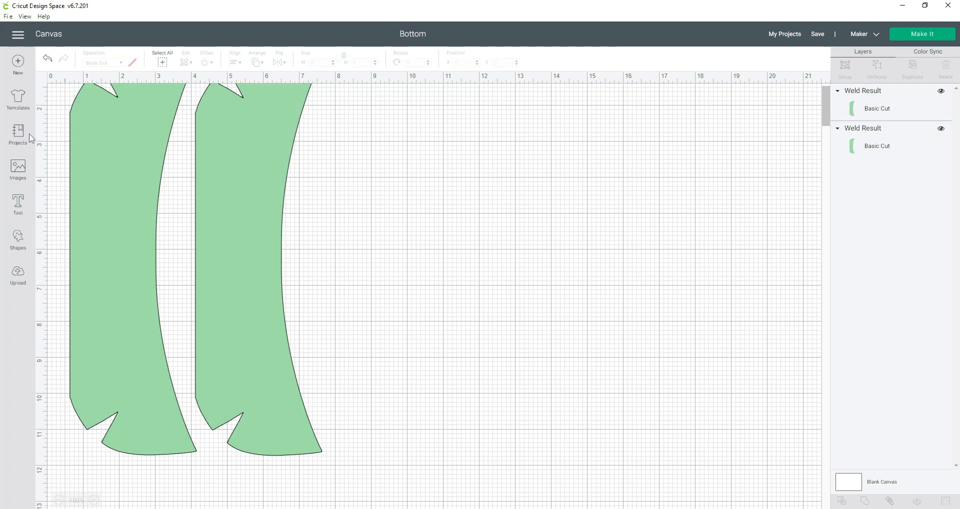
Step: Start a new project and insert the uploaded half top piece from the recent uploads onto the canvas
left_click(18, 62)
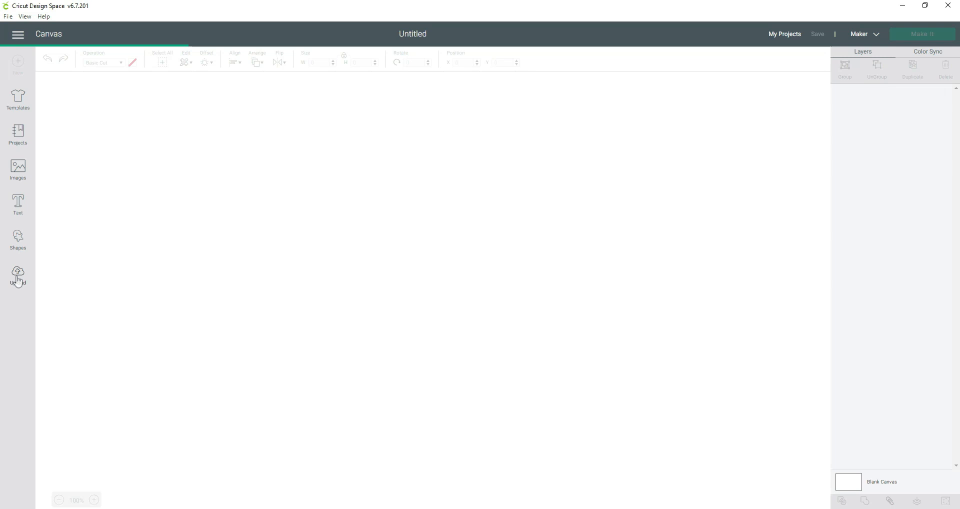
left_click(18, 280)
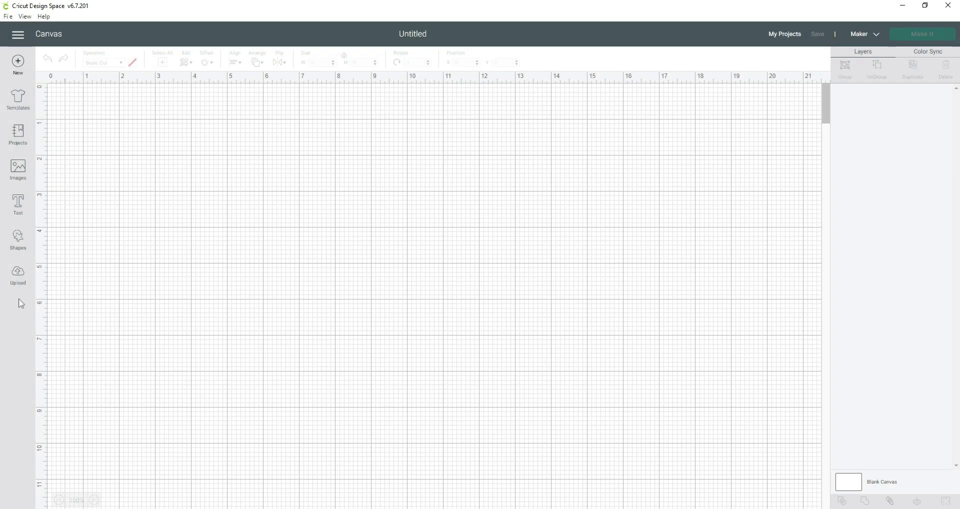
left_click(18, 276)
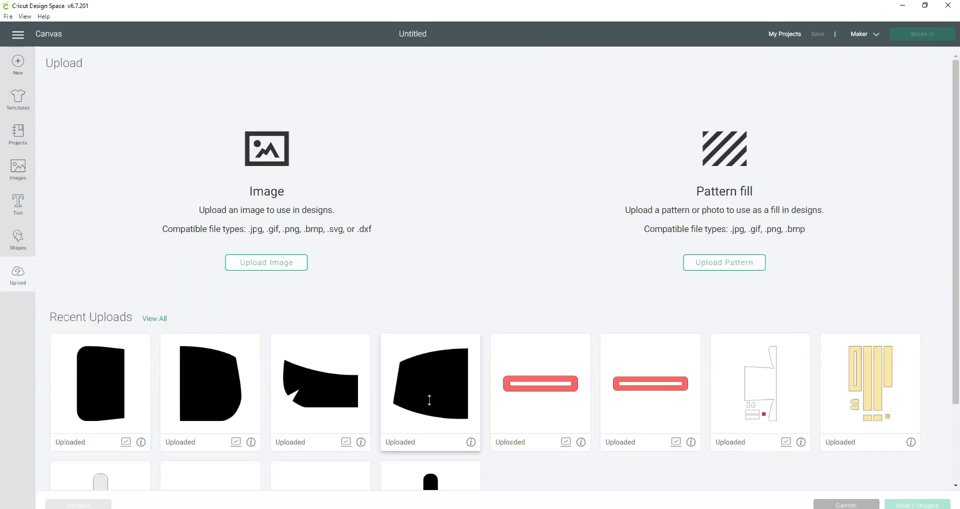
left_click(426, 405)
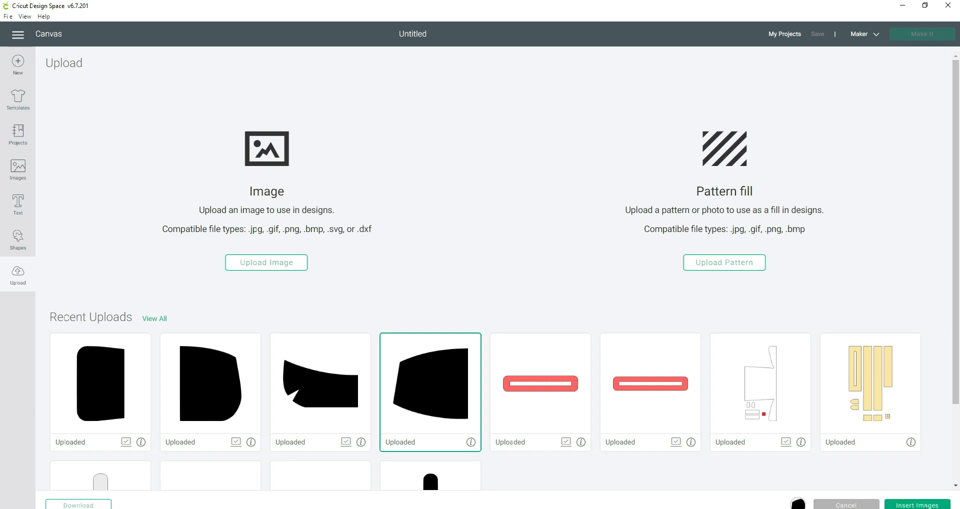
left_click(917, 504)
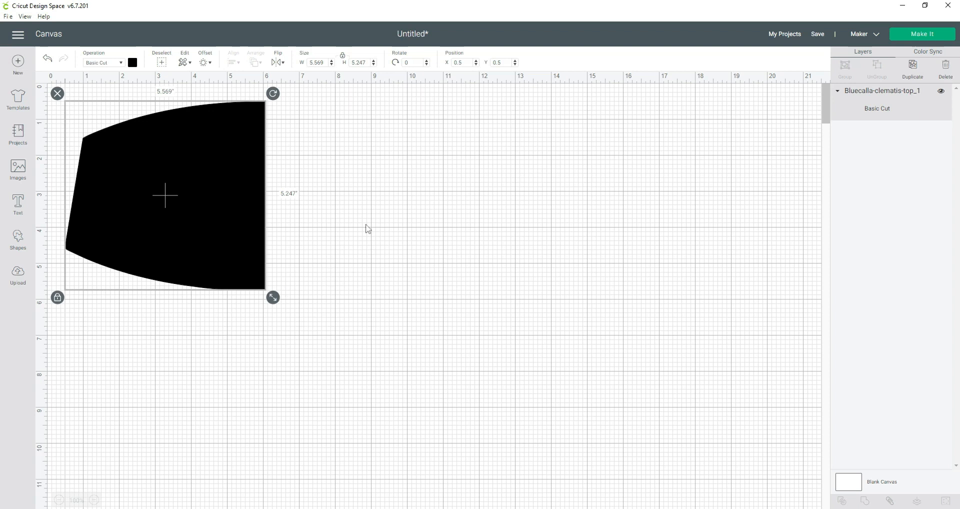
Step: Duplicate the half top piece and place the copy to the right of the original, at about X 6.806, Y 0.806
right_click(207, 260)
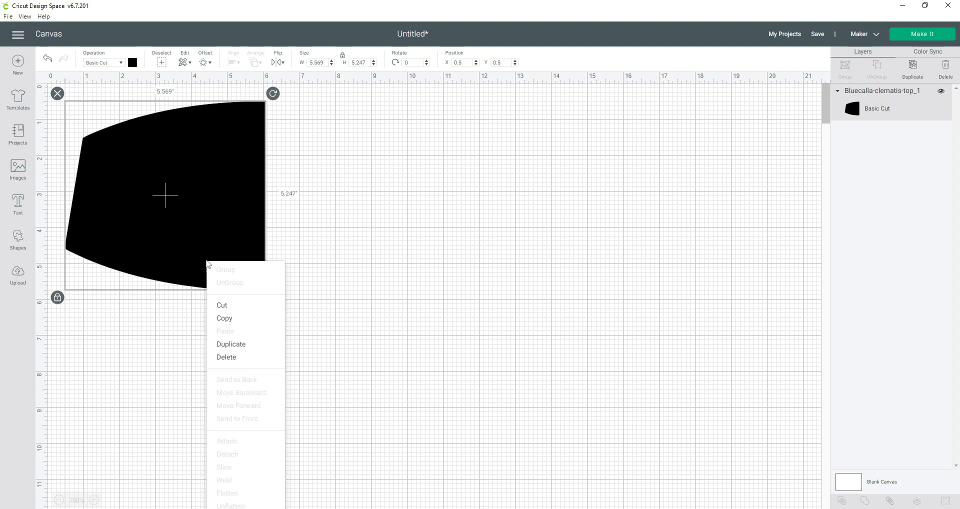
left_click(241, 346)
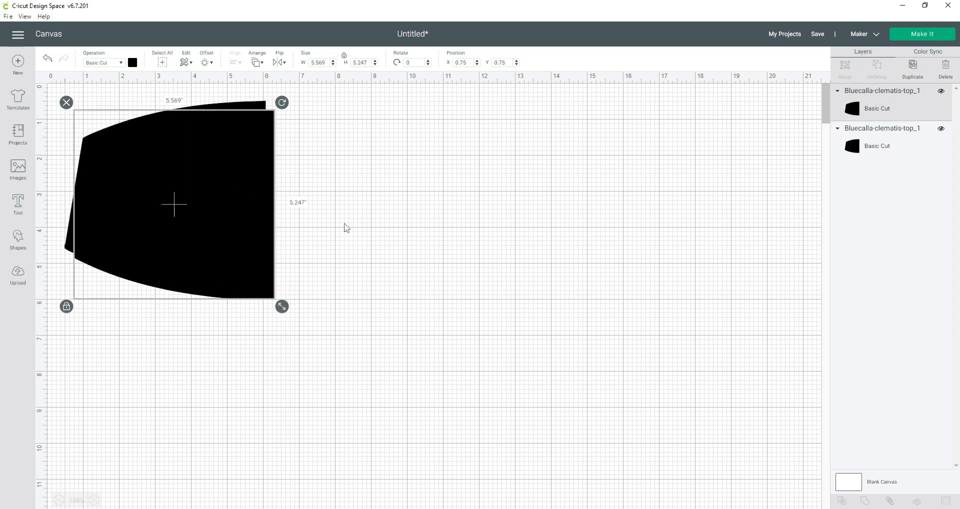
left_click_drag(265, 145, 482, 147)
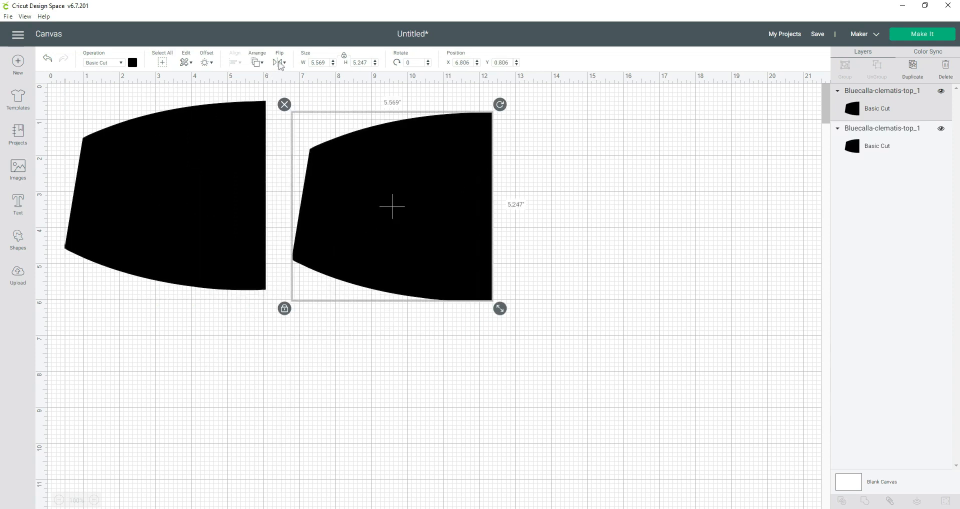
Step: Flip the copied top half horizontally and change its material colour to yellow
left_click(279, 63)
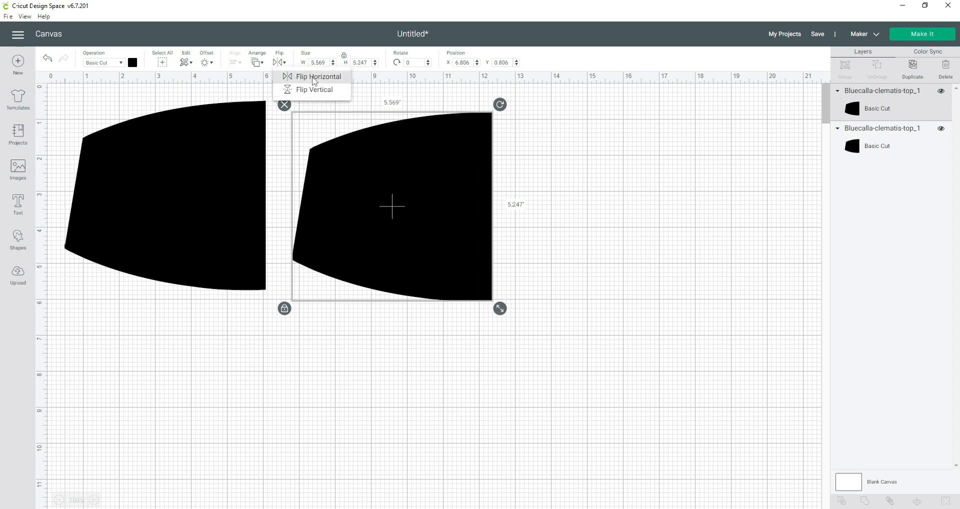
left_click(314, 79)
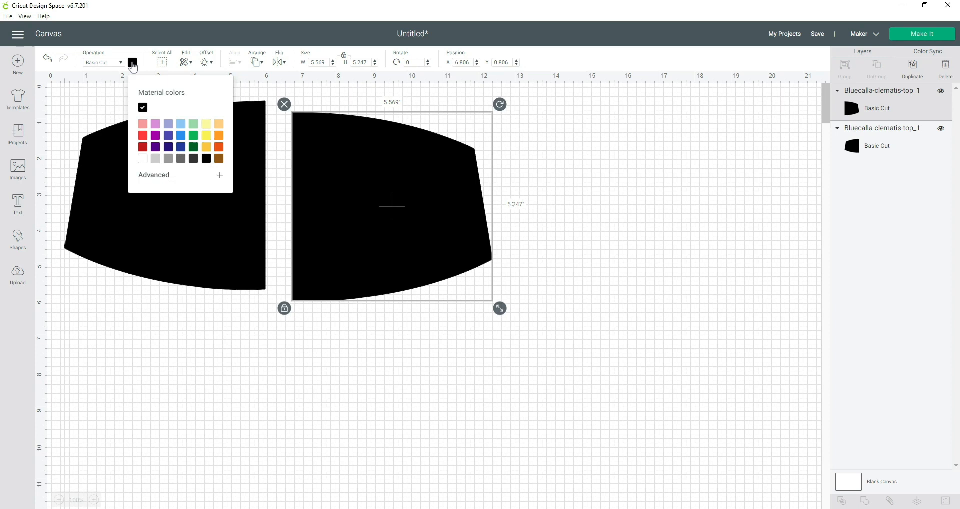
left_click(206, 139)
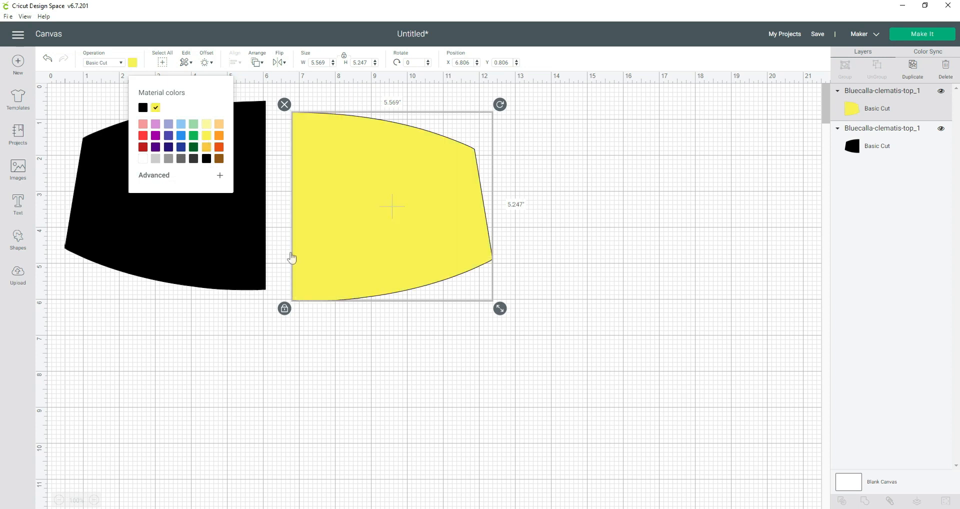
Step: Place the yellow half against the straight edge of the black half and align the tops of both halves
left_click_drag(330, 246, 291, 229)
left_click(209, 198)
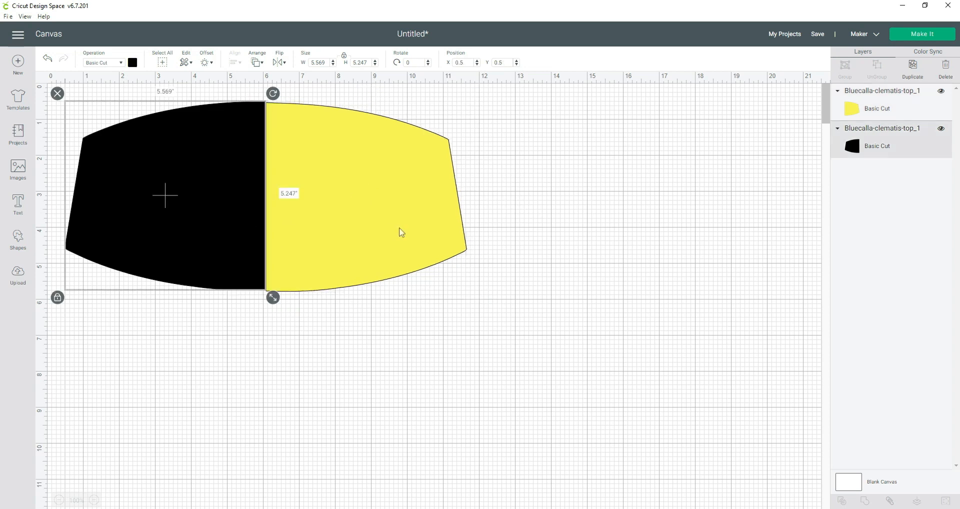
left_click(415, 227, "shift")
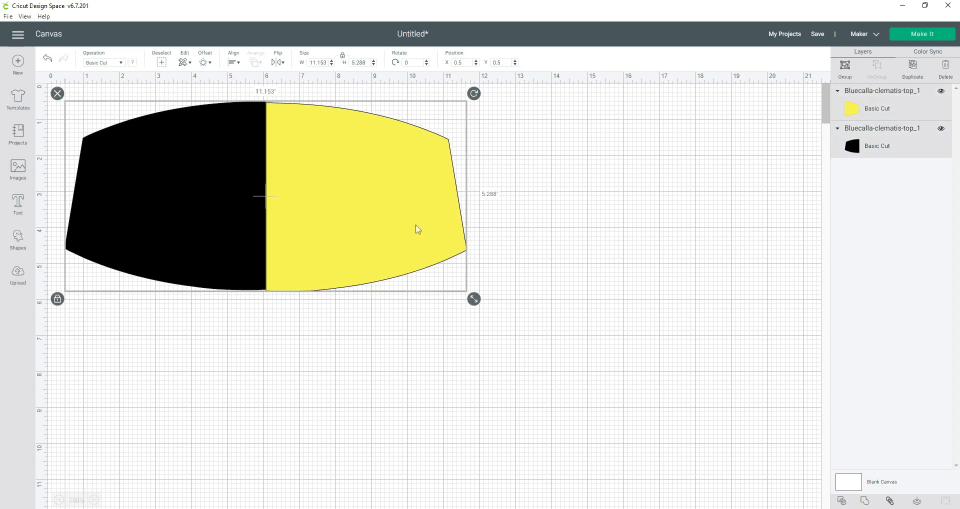
left_click(234, 62)
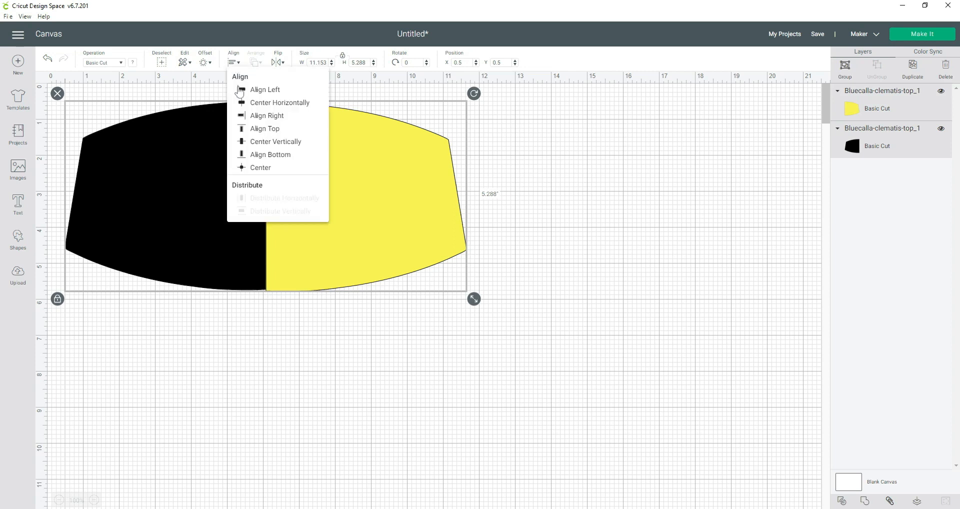
left_click(253, 130)
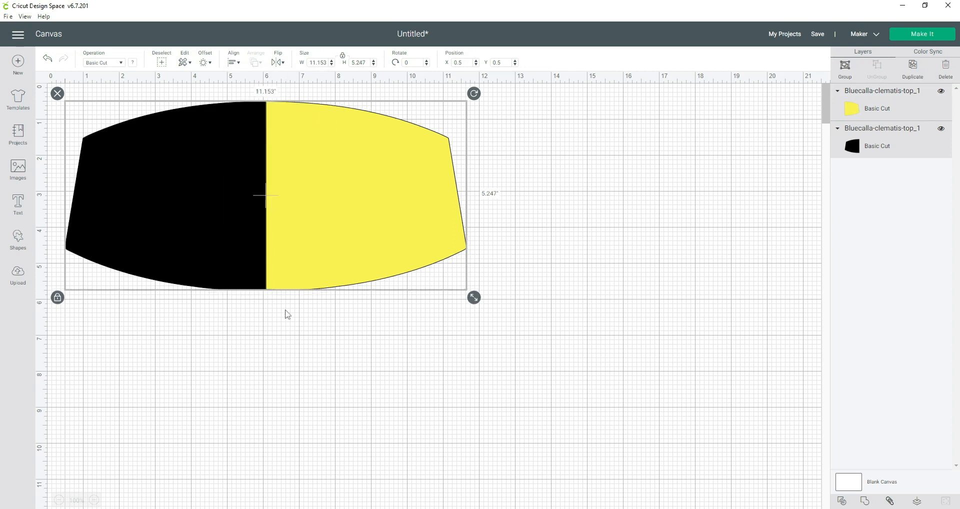
Step: Try to weld the black and yellow top halves into one piece, and undo the weld
left_click(94, 499)
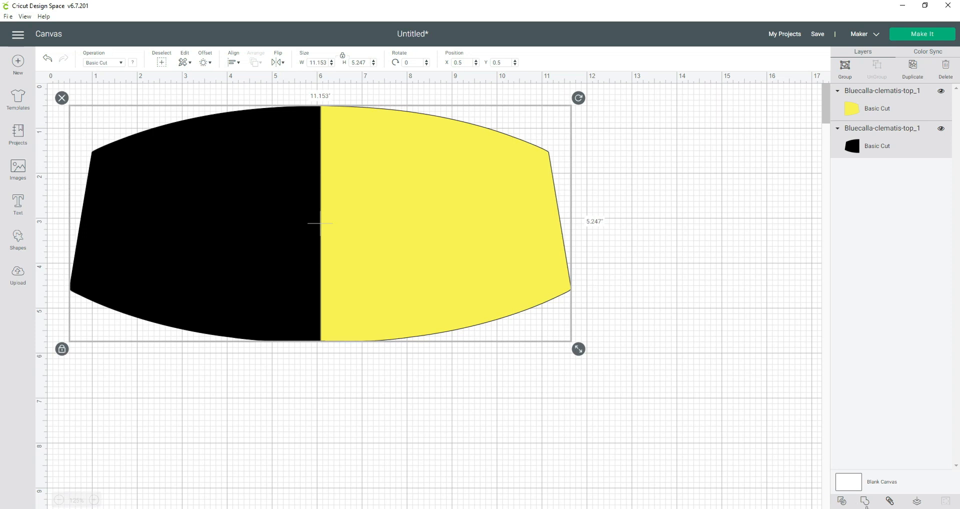
left_click(866, 506)
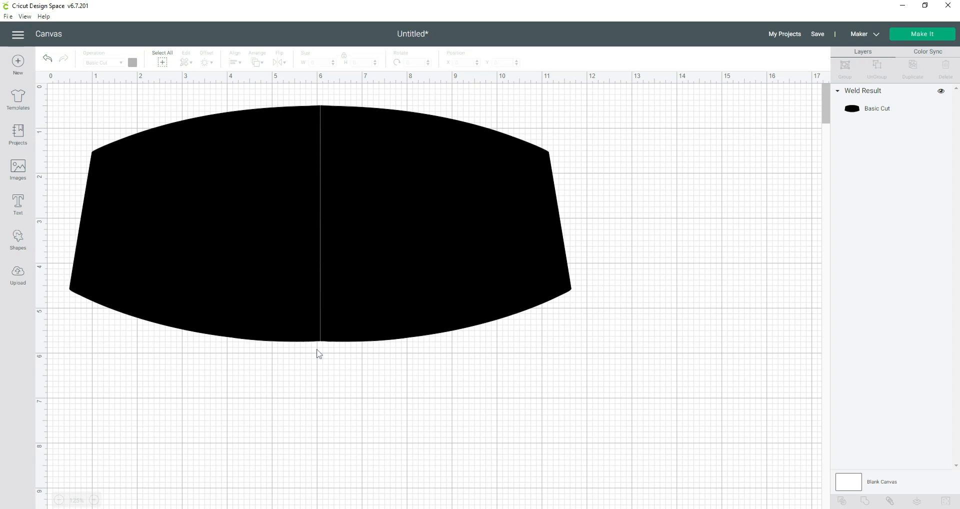
key("ctrl+z")
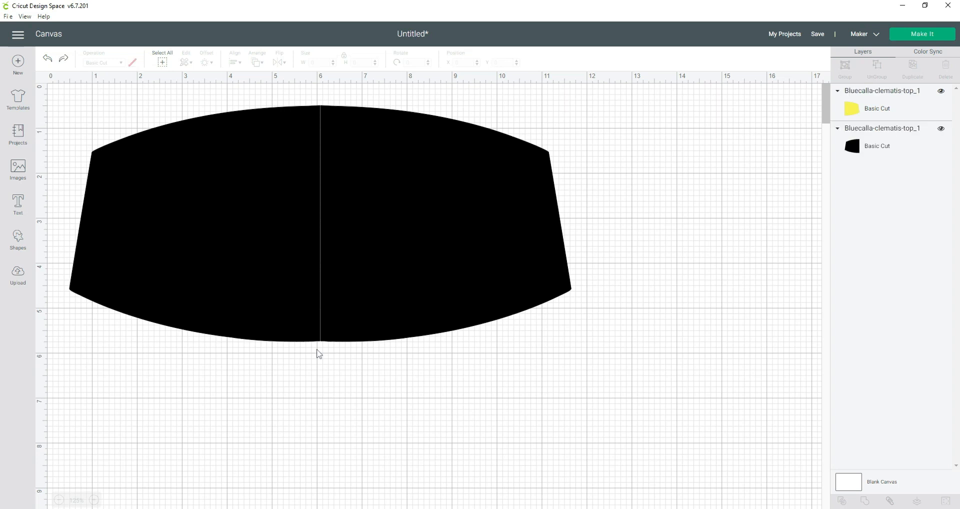
Step: Close the gap between the halves by setting the yellow half's X position to 6.080
left_click(376, 310)
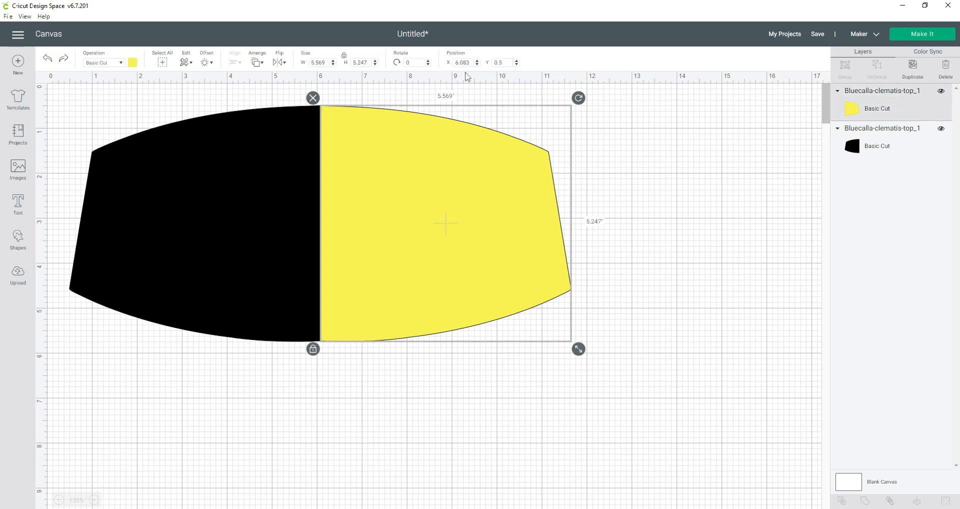
left_click_drag(467, 64, 471, 64)
type("0")
key("Return")
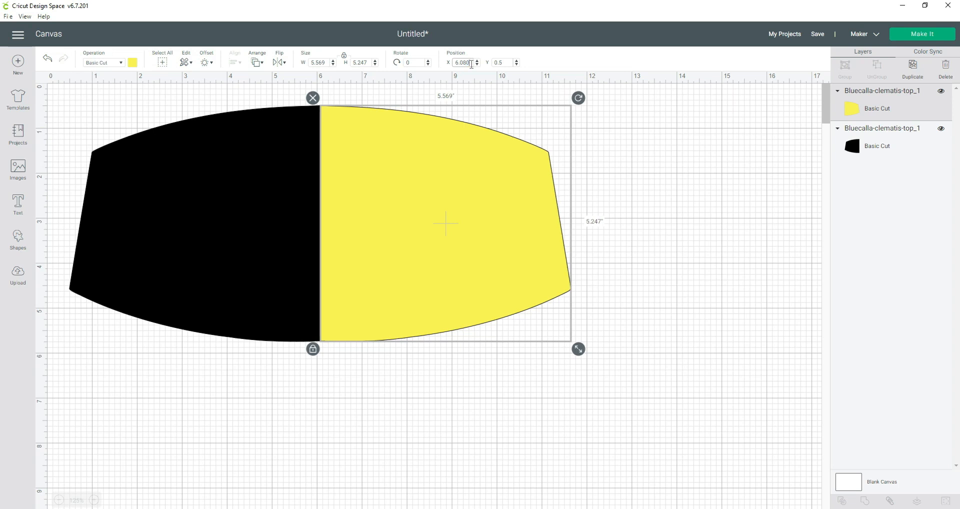
left_click(280, 388)
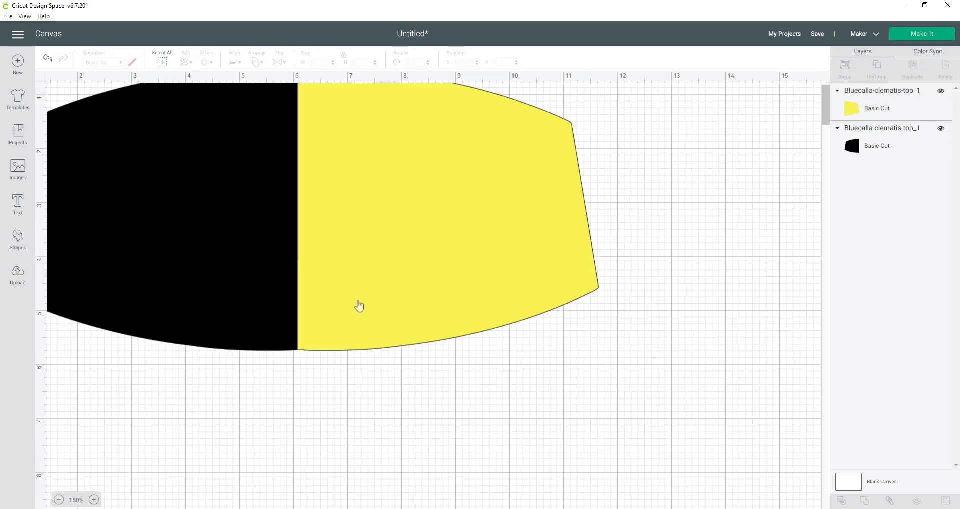
Step: Weld the black and yellow halves into one full top piece
left_click(223, 265)
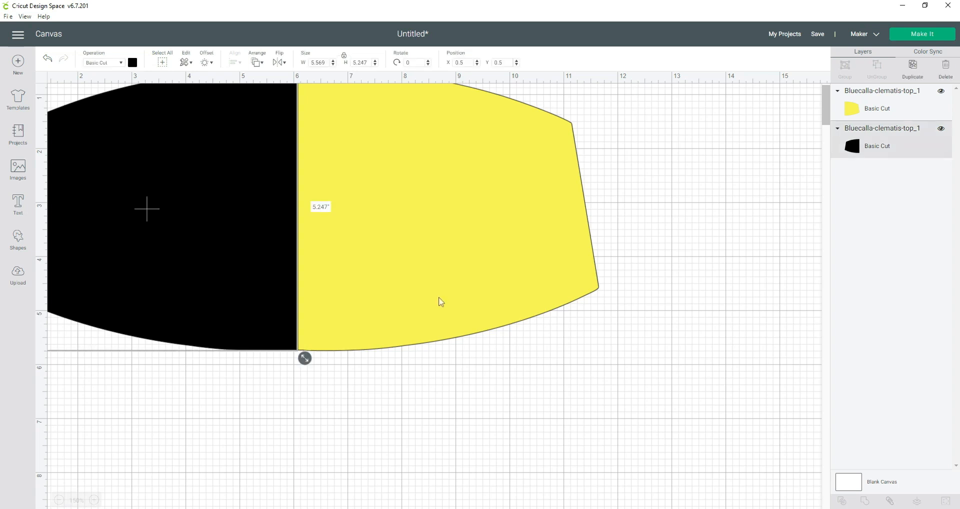
left_click(441, 305, "shift")
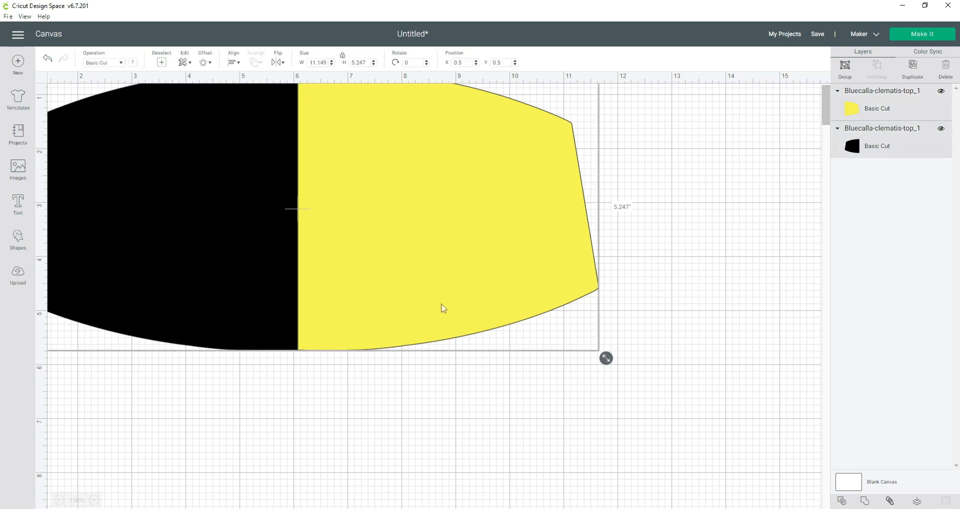
left_click(500, 400)
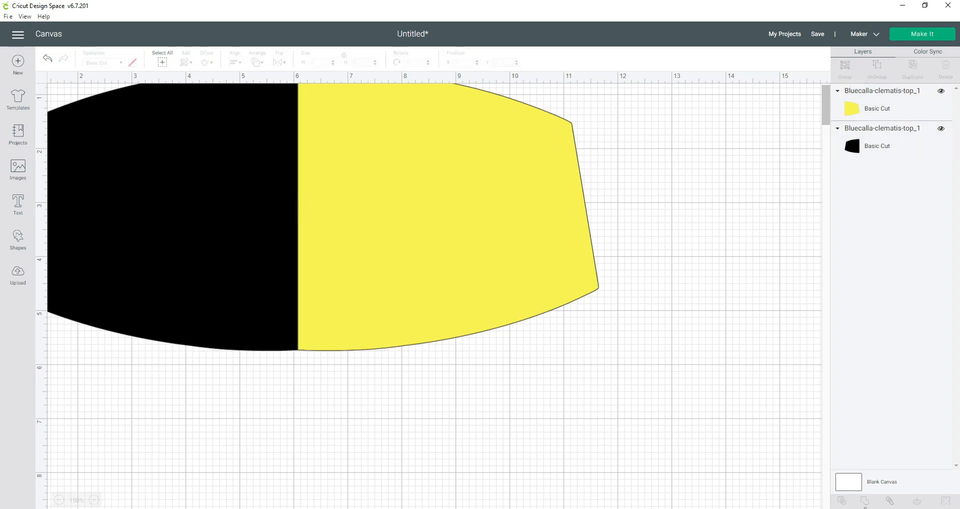
left_click(865, 501)
scroll(308, 258, "up", 1)
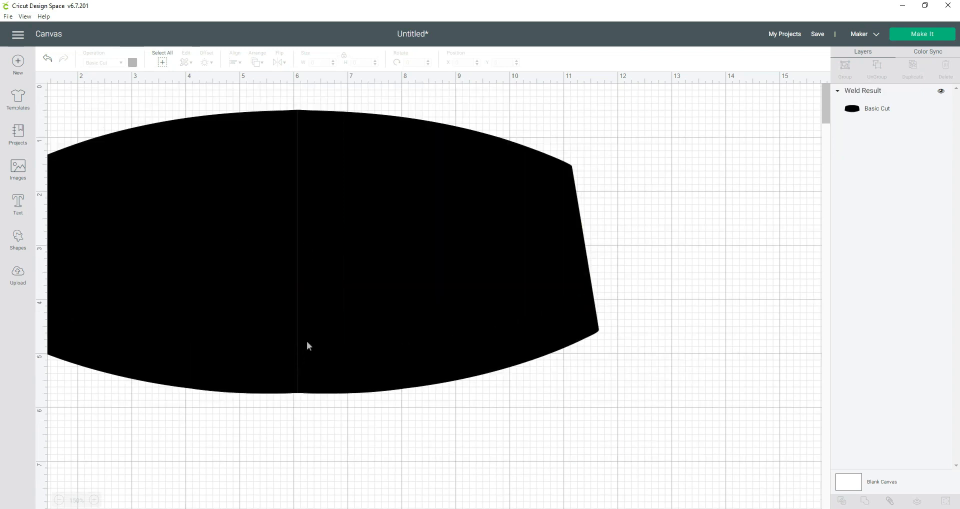
Step: Shift the welded top piece to about X 0.556, Y 0.542 and rotate it 90 degrees
left_click(58, 500)
left_click(58, 500)
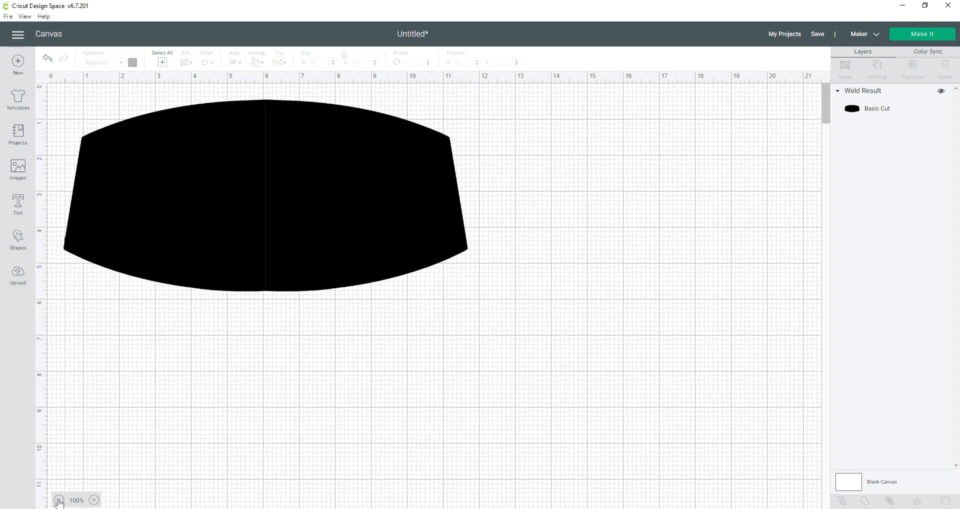
left_click(283, 173)
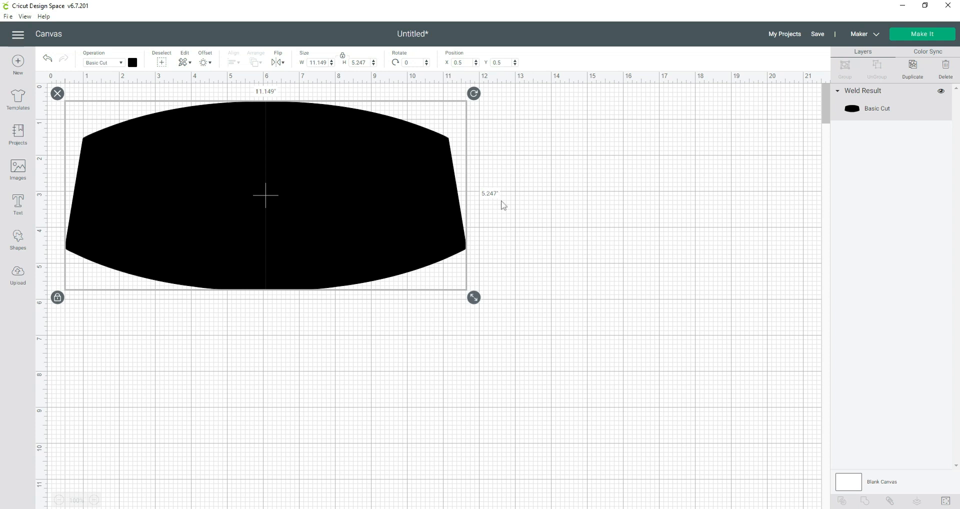
mouse_move(143, 157)
left_mouse_down()
mouse_move(133, 158)
mouse_move(146, 160)
left_mouse_up()
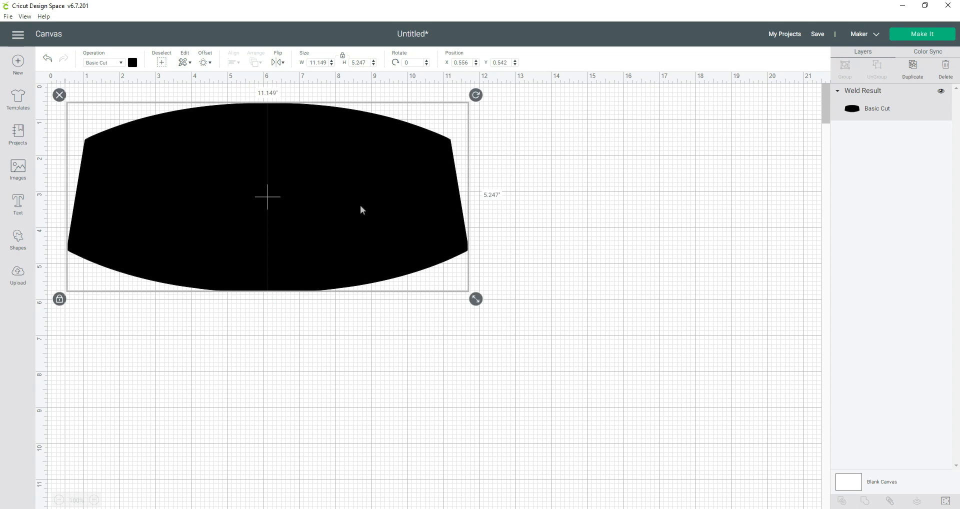
left_click(412, 64)
type("90")
key("Return")
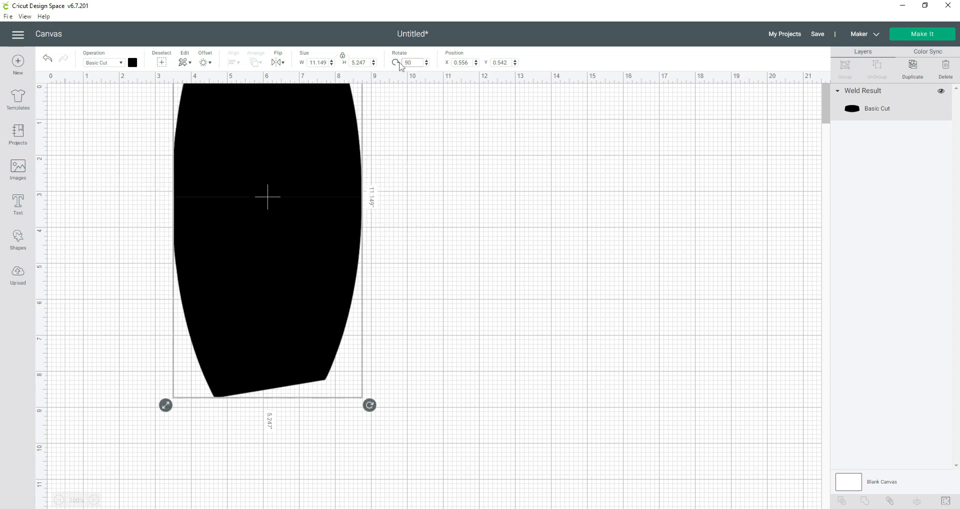
Step: Move the welded top piece to about X 0.66, Y 0.403 and place a duplicate beside it at about X 6.035, Y 0.458
left_click_drag(227, 164, 123, 178)
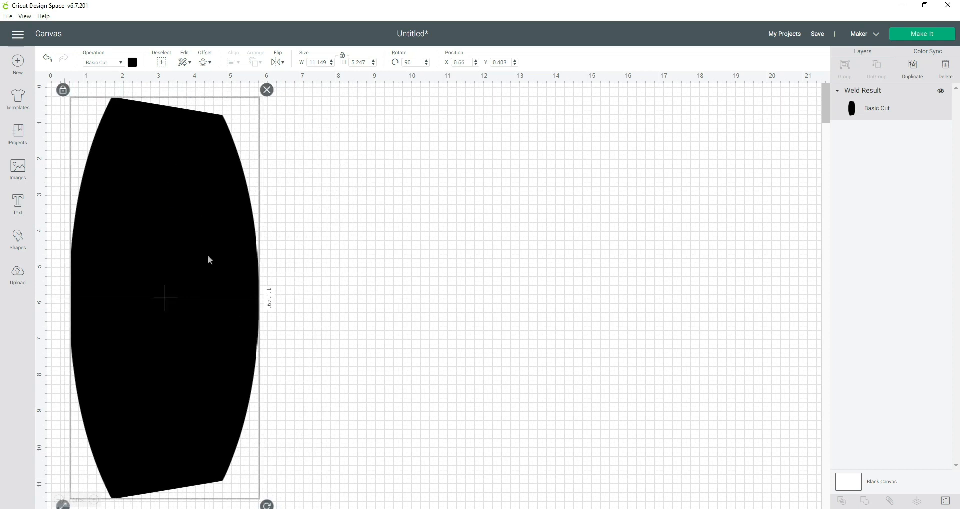
right_click(181, 183)
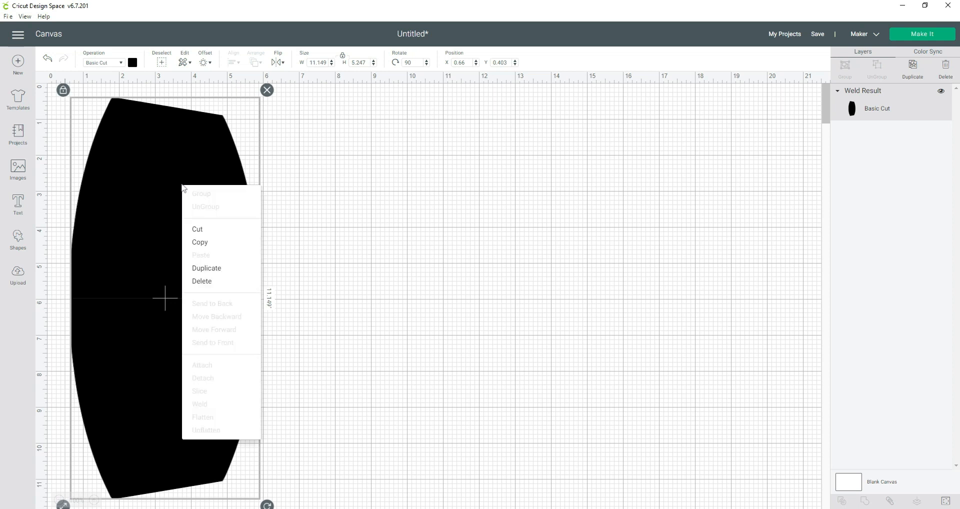
left_click(213, 268)
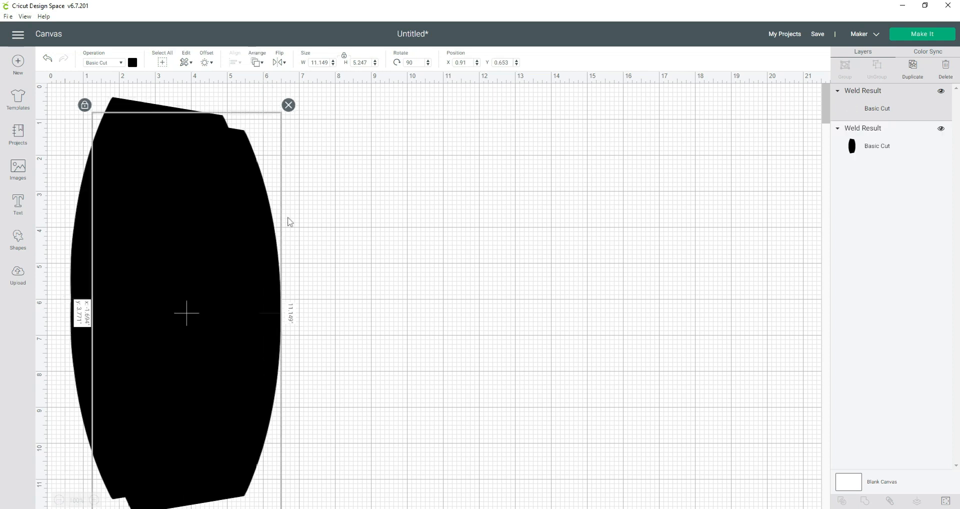
left_click_drag(289, 219, 348, 212)
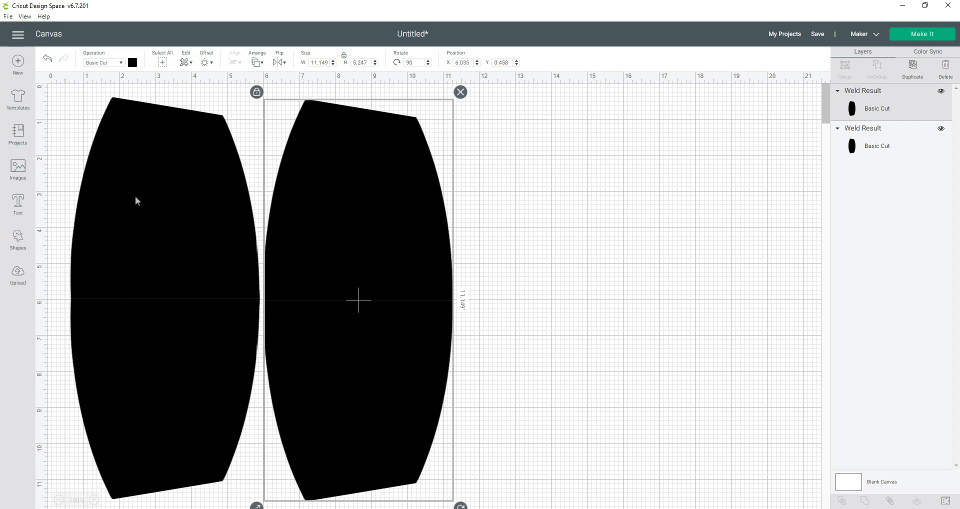
Step: Reposition the original top piece to about X 0.521, Y 0.5 and its copy to about X 5.896, Y 0.583
left_click_drag(139, 300, 134, 297)
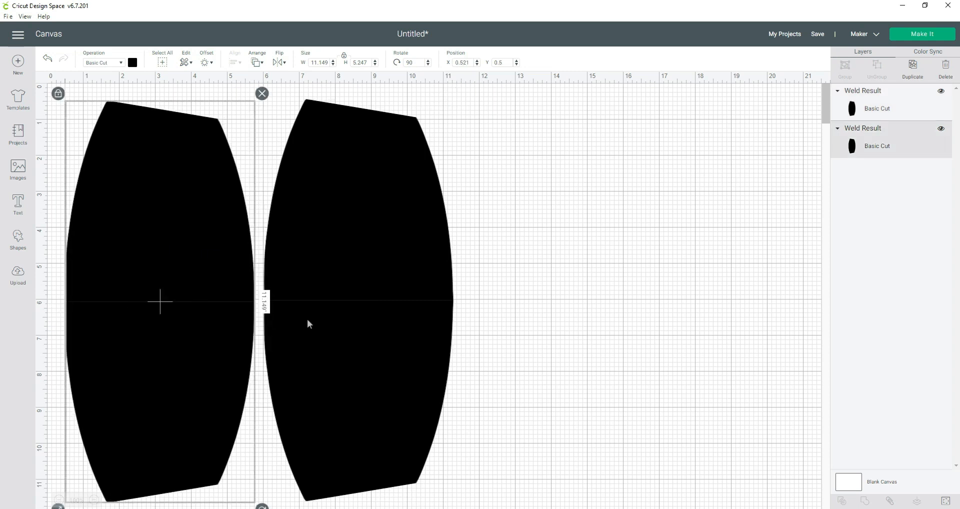
left_click_drag(307, 319, 304, 324)
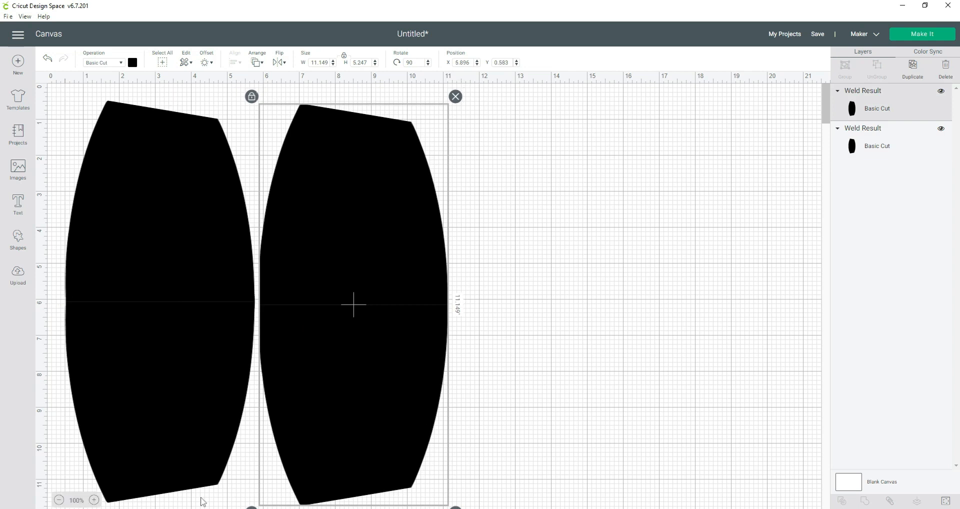
scroll(202, 501, "down", 1)
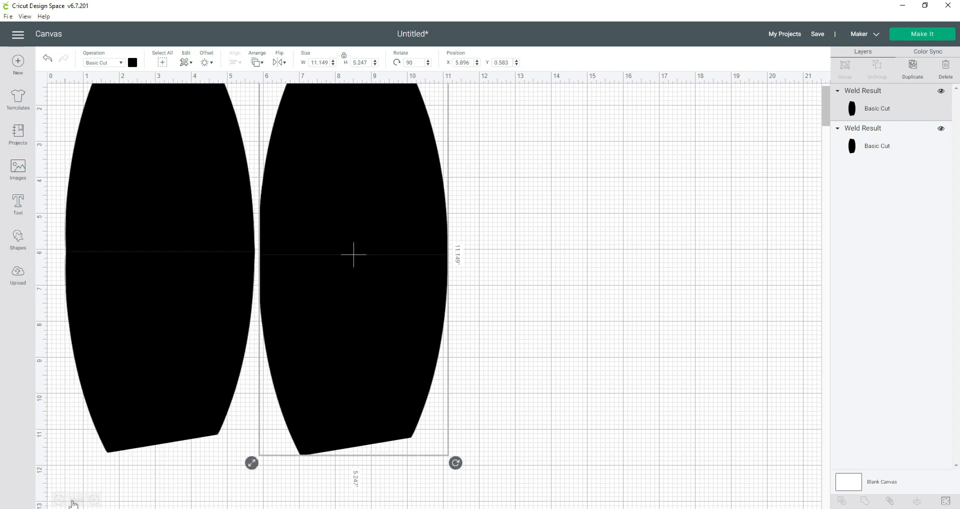
scroll(518, 442, "up", 1)
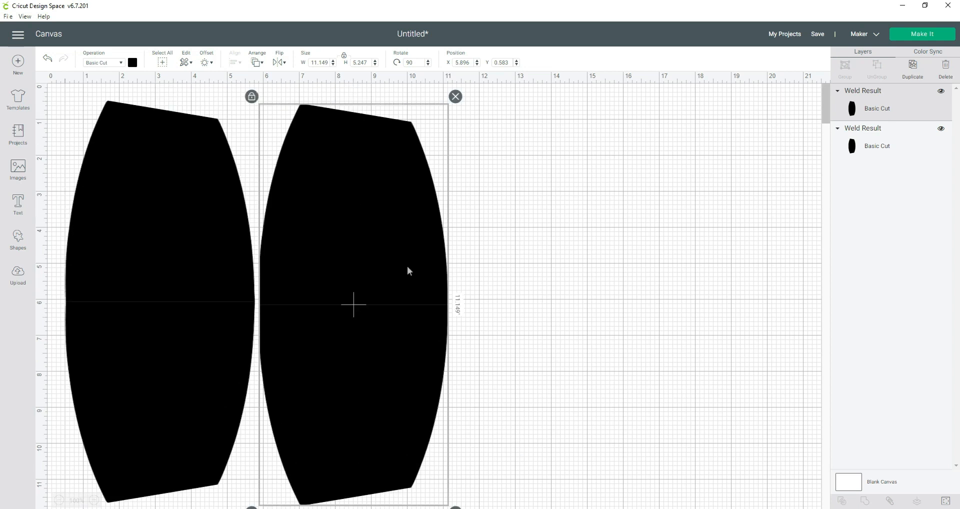
Step: Save the project with the title Top in the Blue Call Tutorial collection
left_click(816, 35)
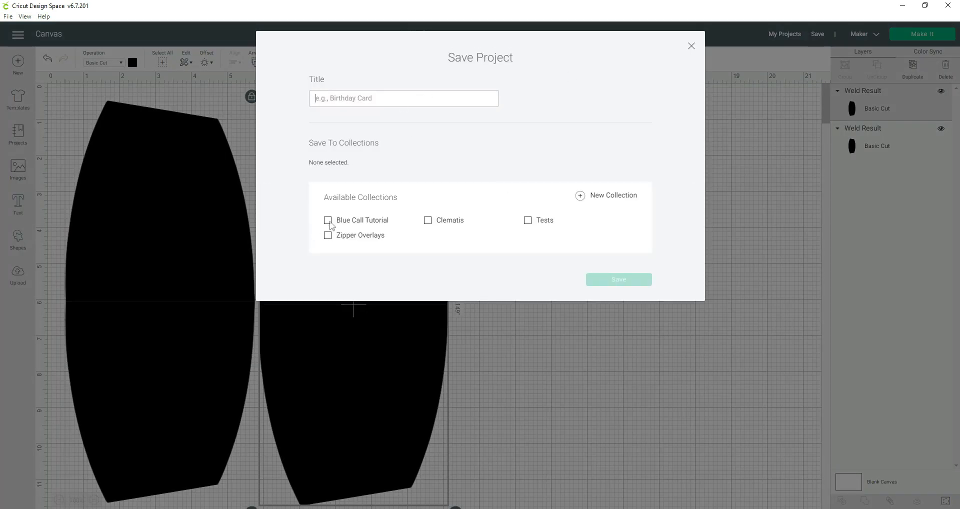
left_click(329, 222)
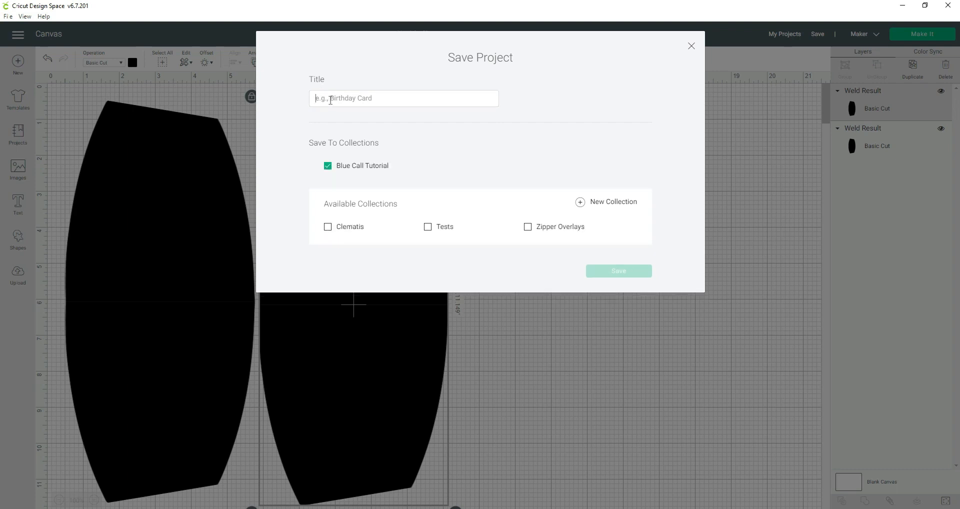
left_click(333, 98)
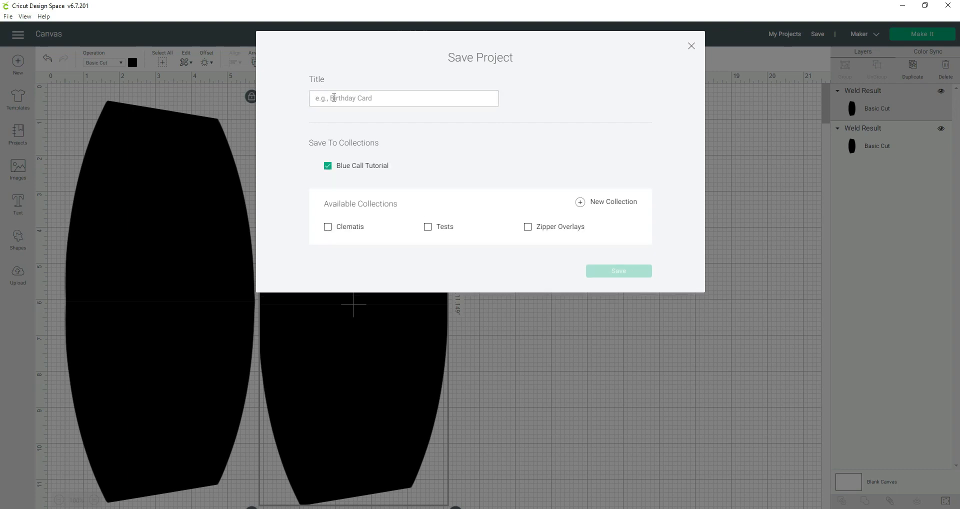
type("Top")
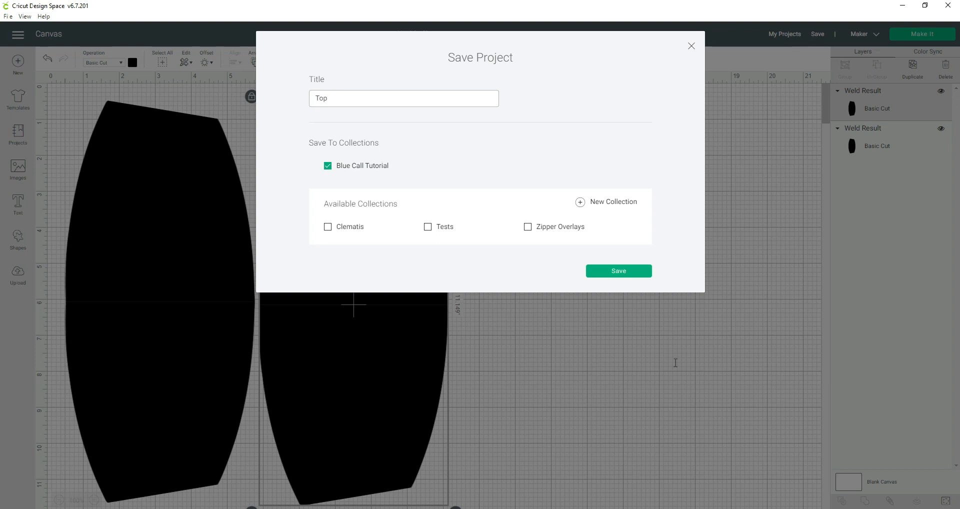
left_click(627, 271)
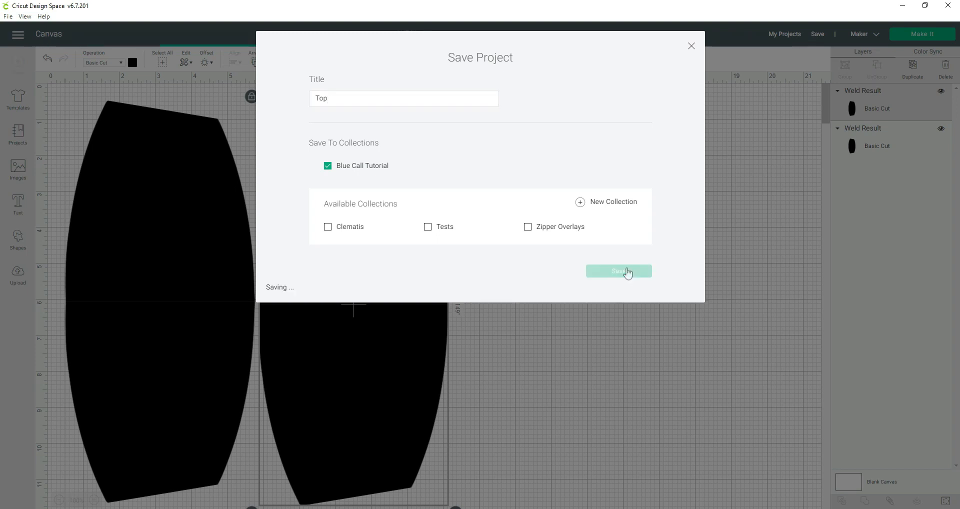